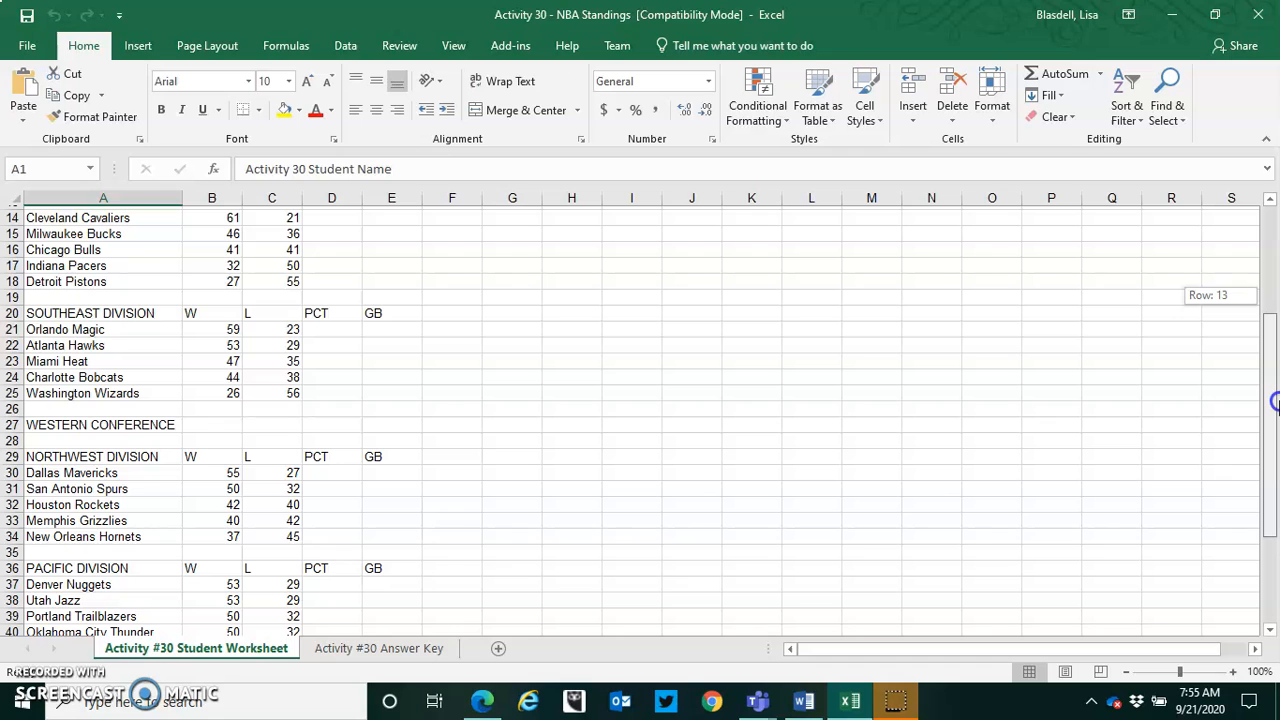
Delete the blank rows directly below the EASTERN CONFERENCE and WESTERN CONFERENCE headings, rows 5 and 28.
{"action": "left_click_drag", "start_coordinate": [1275, 401], "coordinate": [1259, 293]}
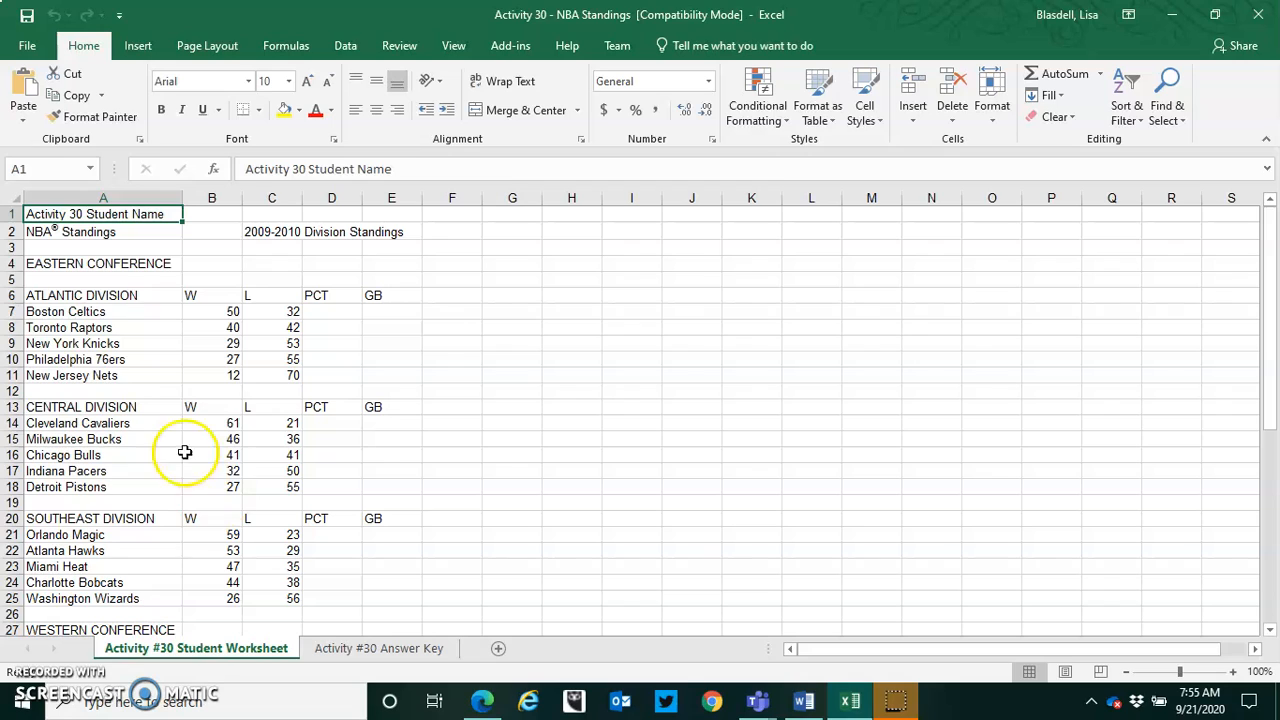
{"action": "left_click", "coordinate": [11, 279]}
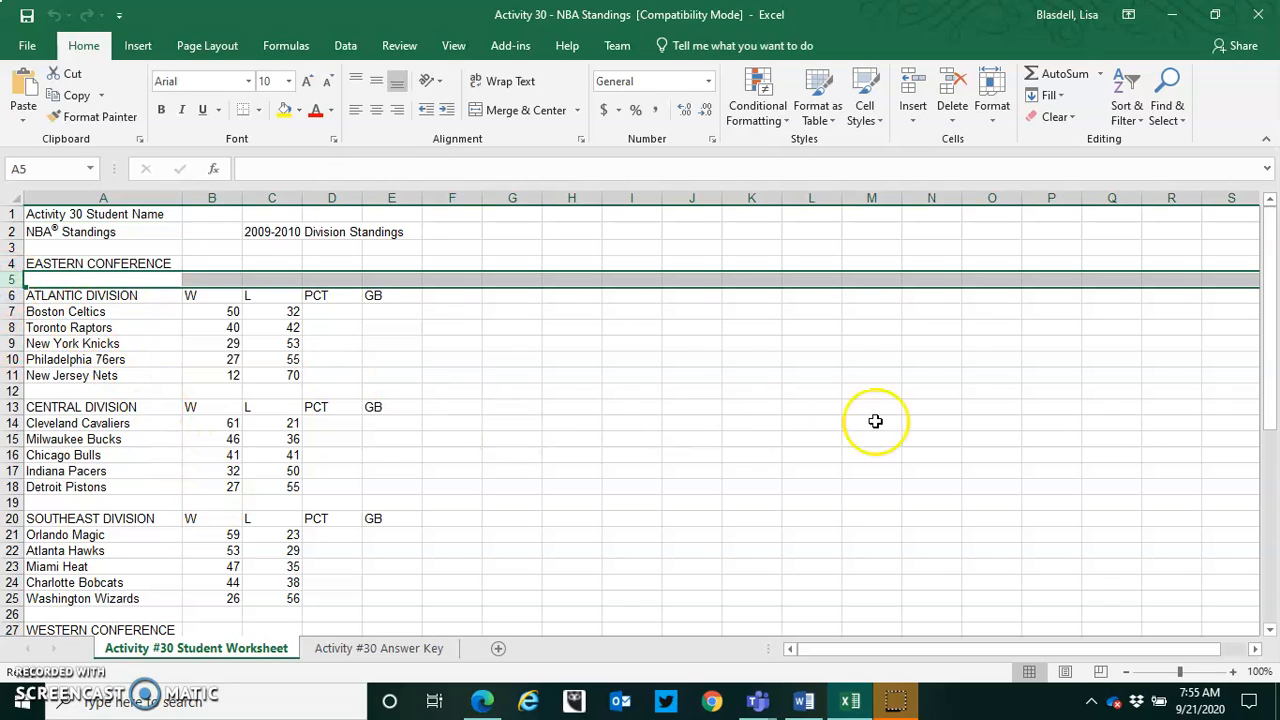
{"action": "left_click_drag", "start_coordinate": [1277, 334], "coordinate": [1272, 423]}
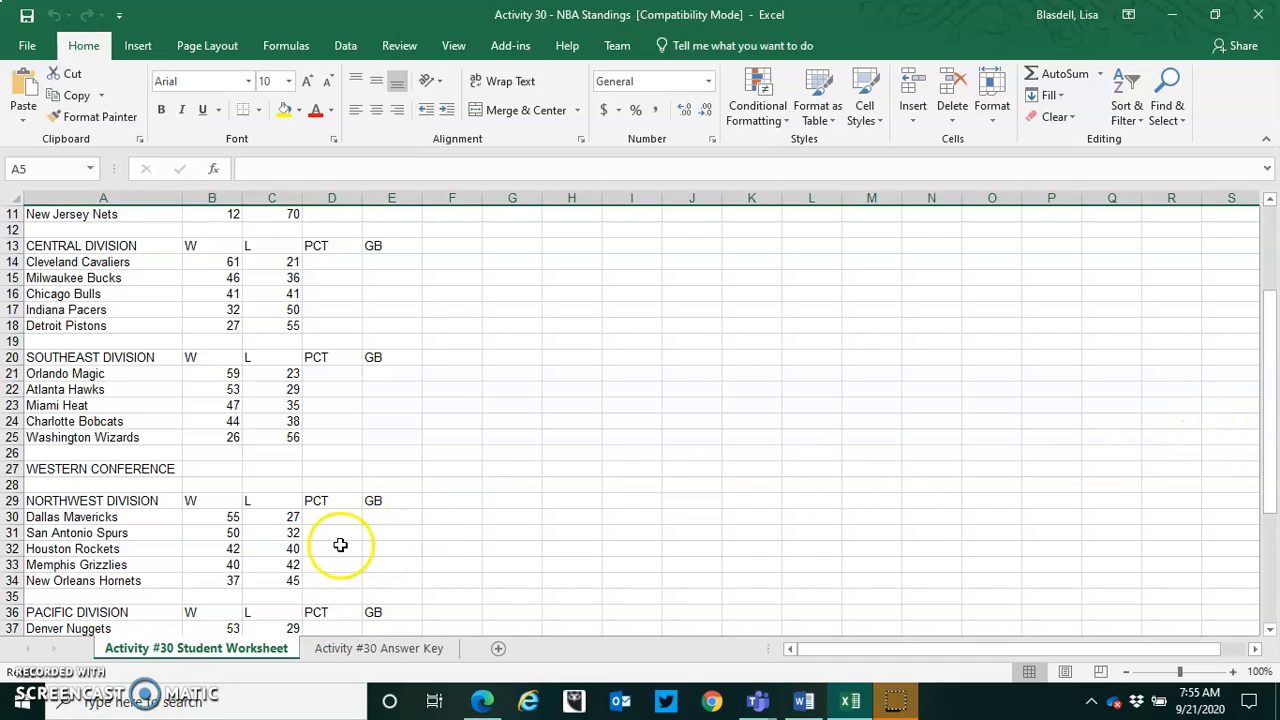
{"action": "left_click", "coordinate": [12, 484]}
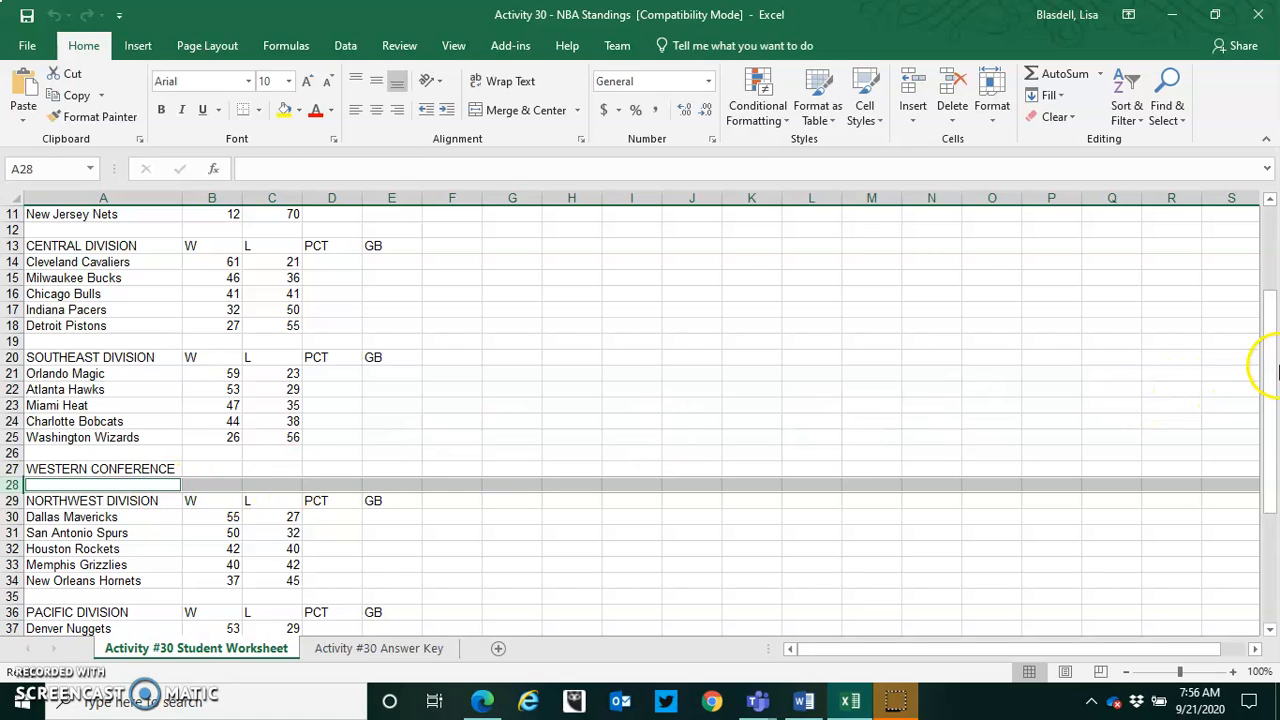
{"action": "mouse_move", "coordinate": [1274, 343]}
{"action": "left_mouse_down"}
{"action": "mouse_move", "coordinate": [1271, 251]}
{"action": "mouse_move", "coordinate": [1275, 330]}
{"action": "left_mouse_up"}
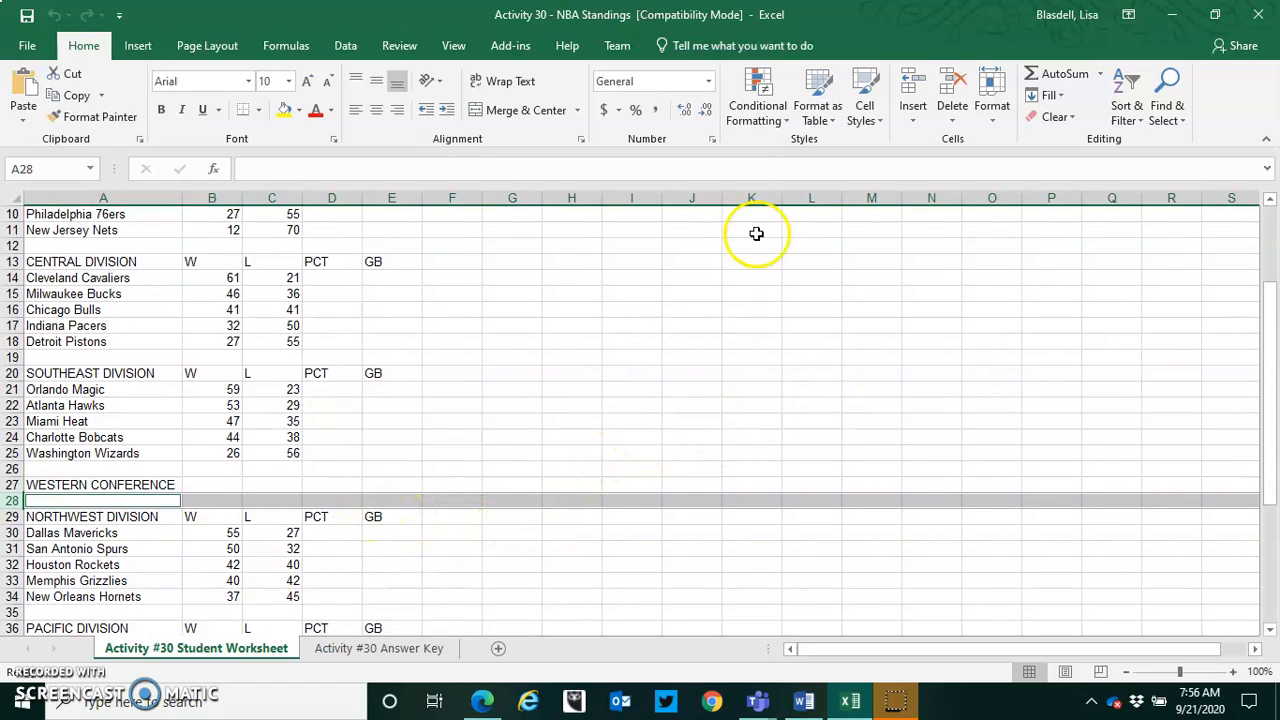
{"action": "left_click", "coordinate": [949, 92]}
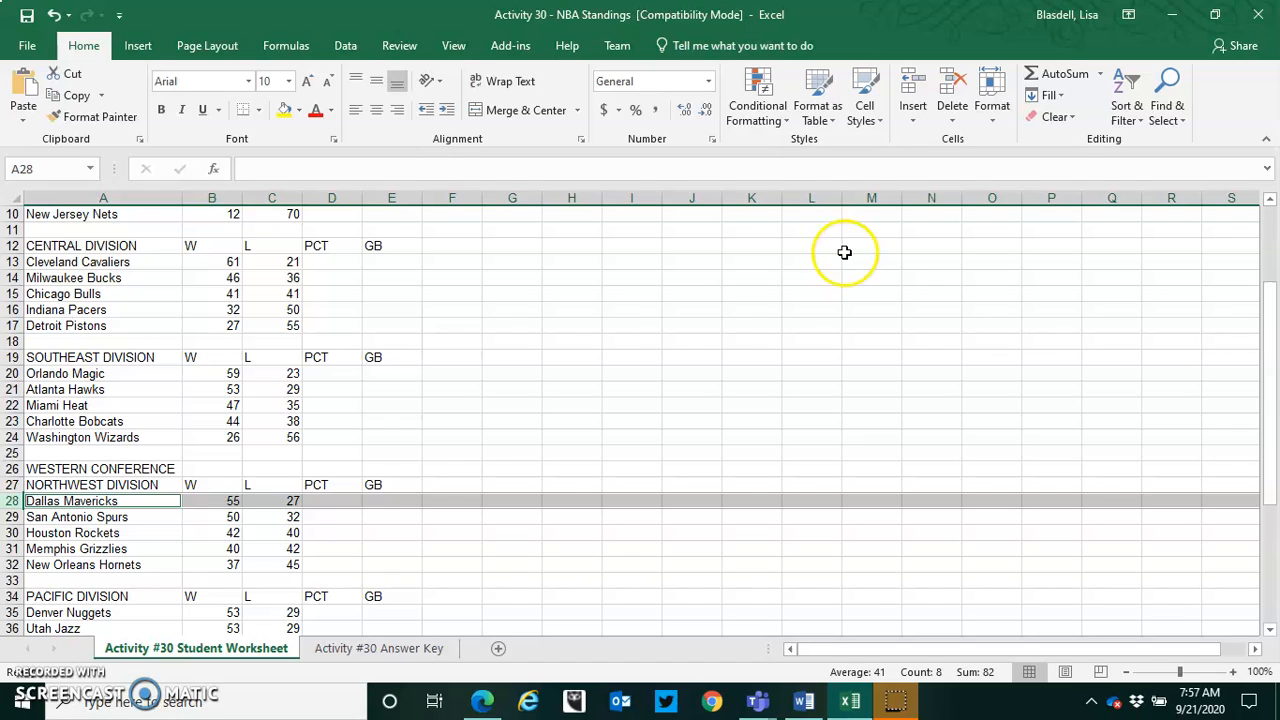
Insert a blank row above the EASTERN CONFERENCE heading in row 4.
{"action": "left_click", "coordinate": [1275, 355]}
{"action": "left_click_drag", "start_coordinate": [1275, 355], "coordinate": [1273, 272]}
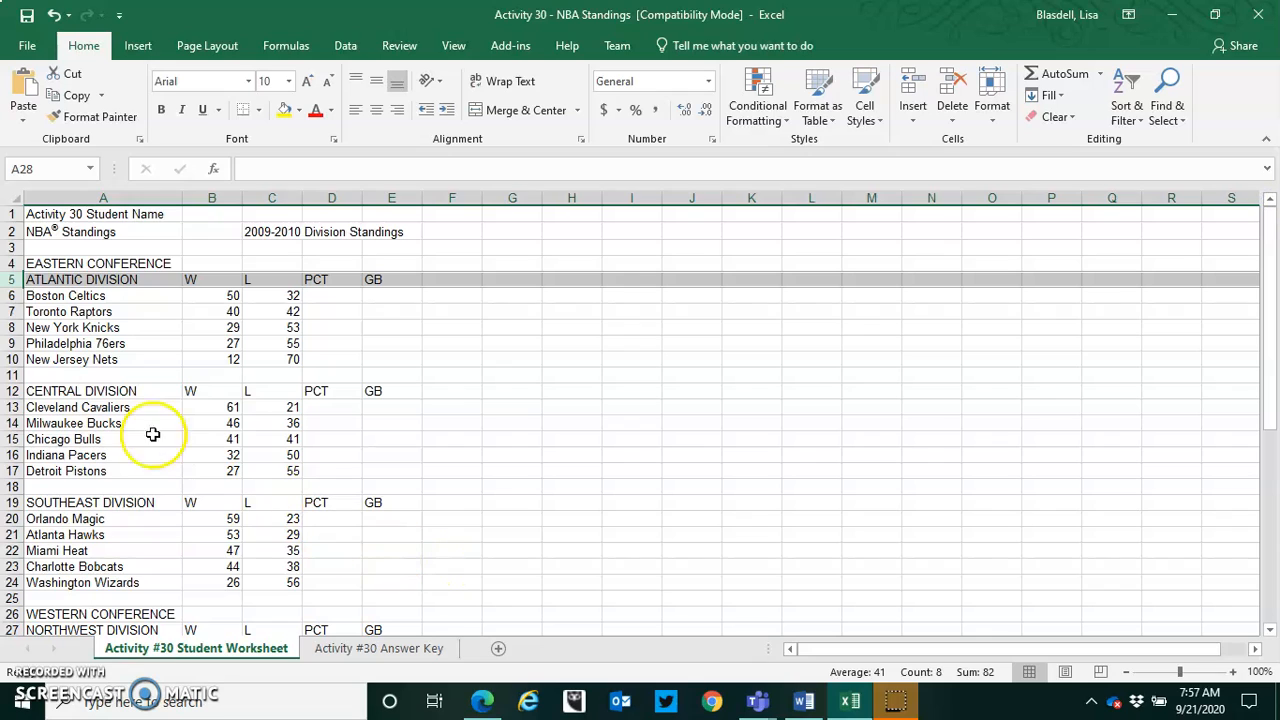
{"action": "left_click", "coordinate": [12, 264]}
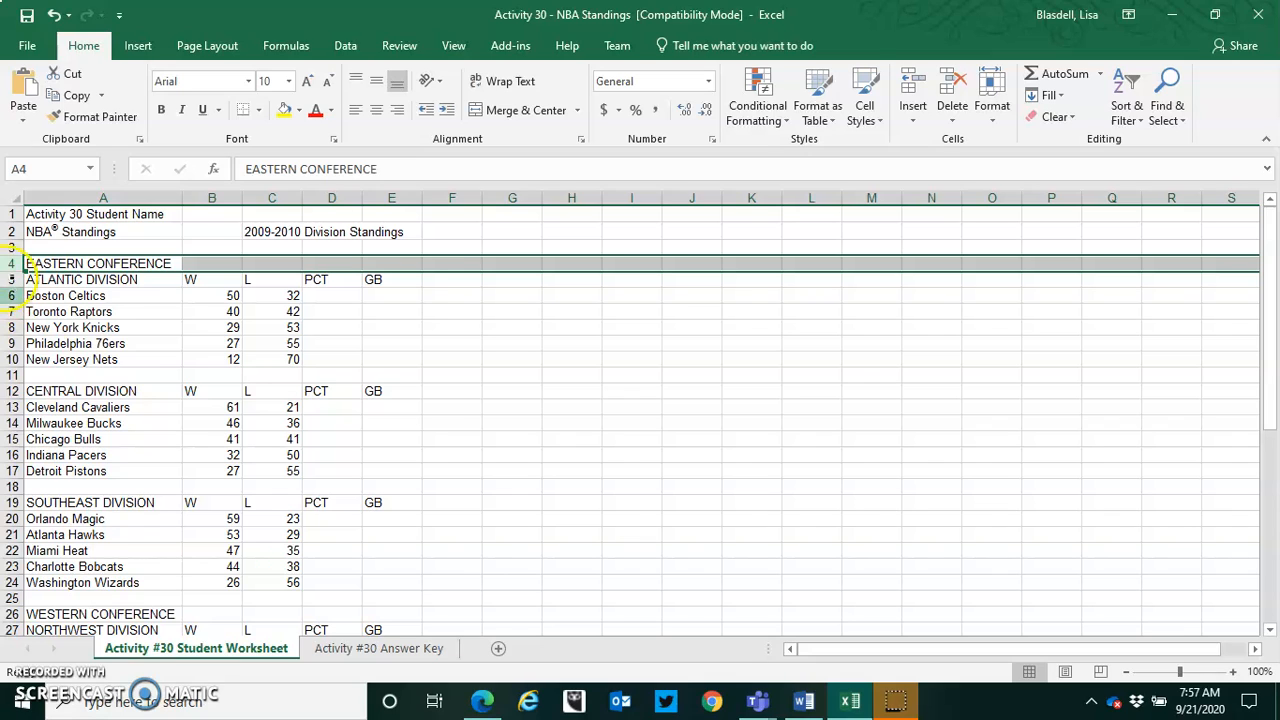
{"action": "right_click", "coordinate": [29, 265]}
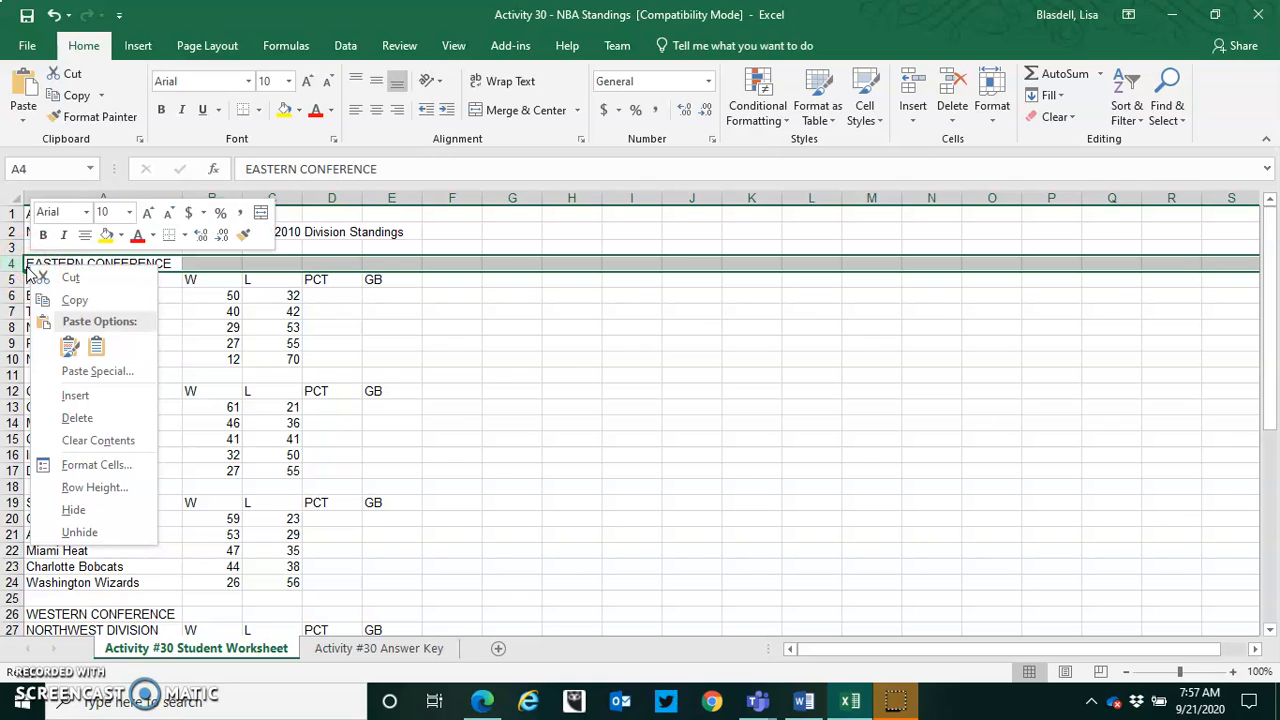
{"action": "left_click", "coordinate": [75, 400]}
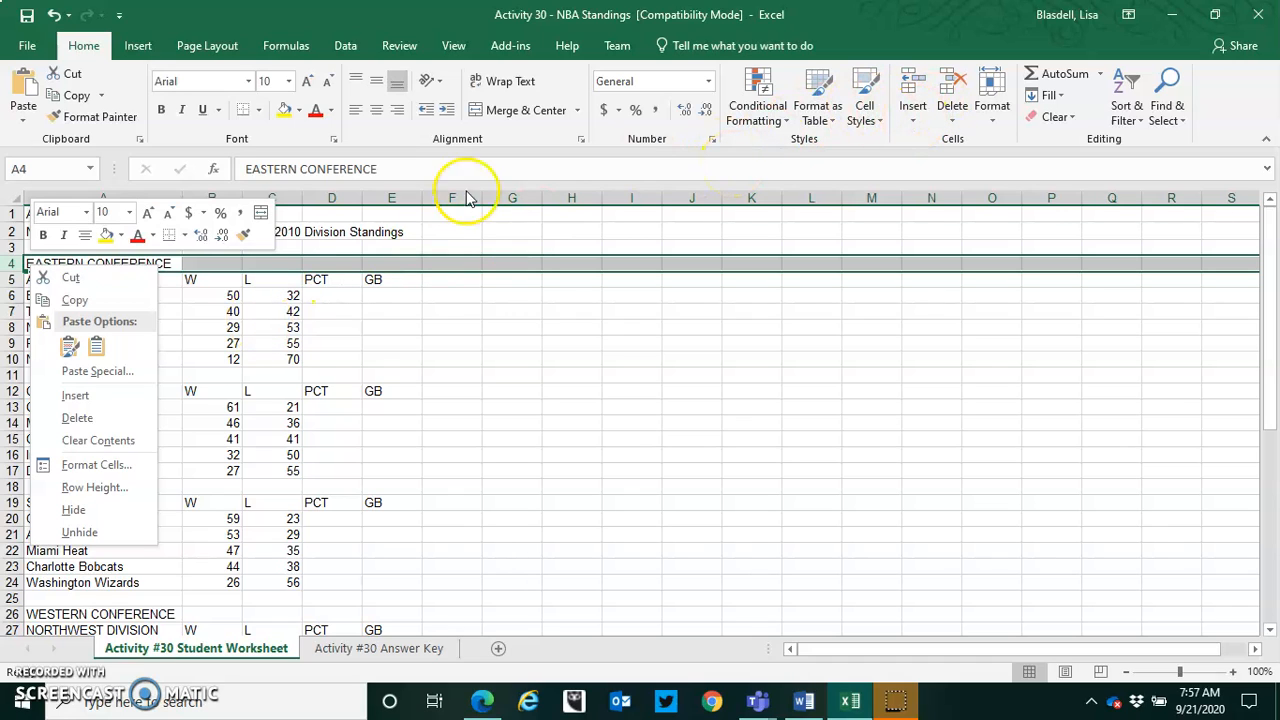
{"action": "left_click", "coordinate": [76, 396]}
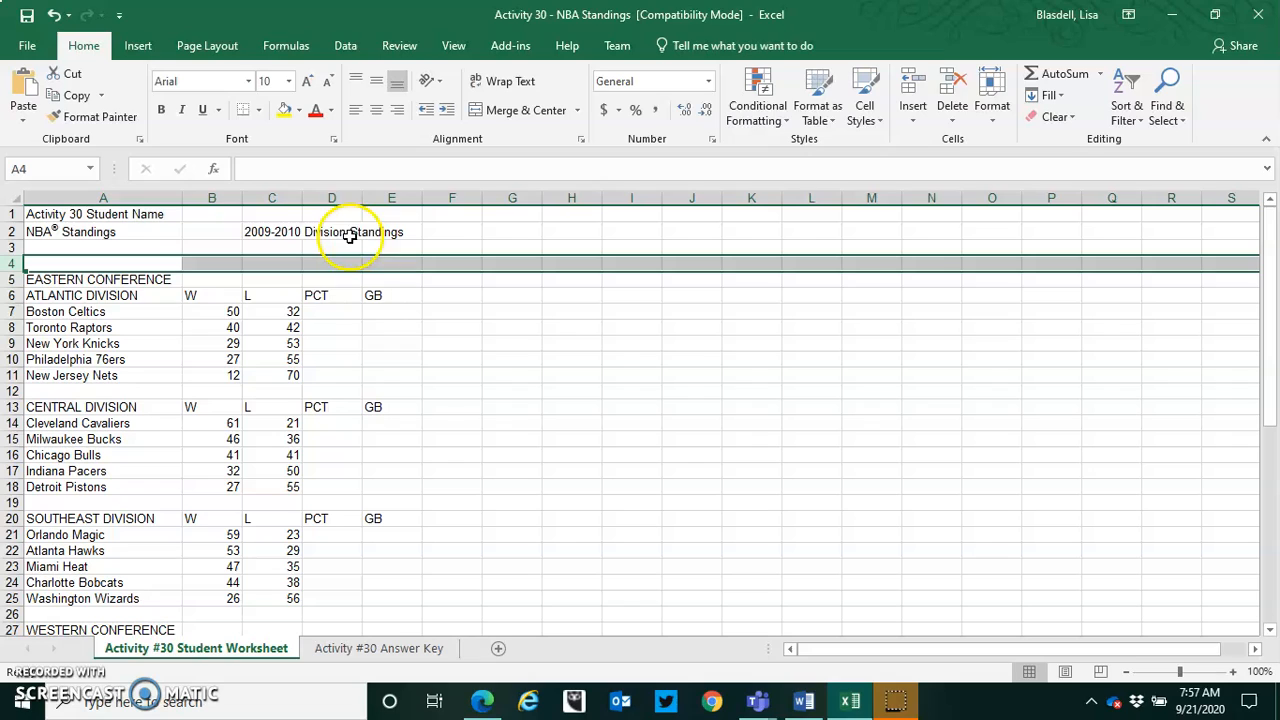
{"action": "left_click", "coordinate": [911, 125]}
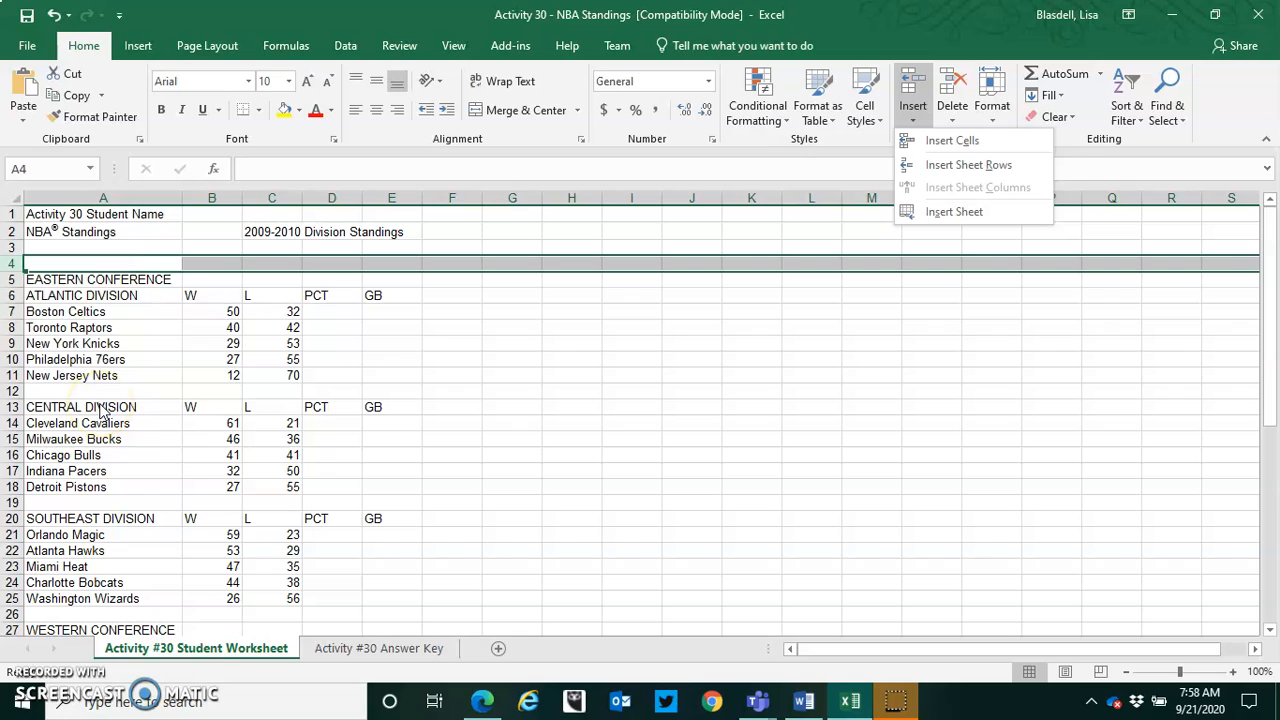
Set the width of column A to 26.
{"action": "left_click", "coordinate": [73, 195]}
{"action": "right_click", "coordinate": [73, 195]}
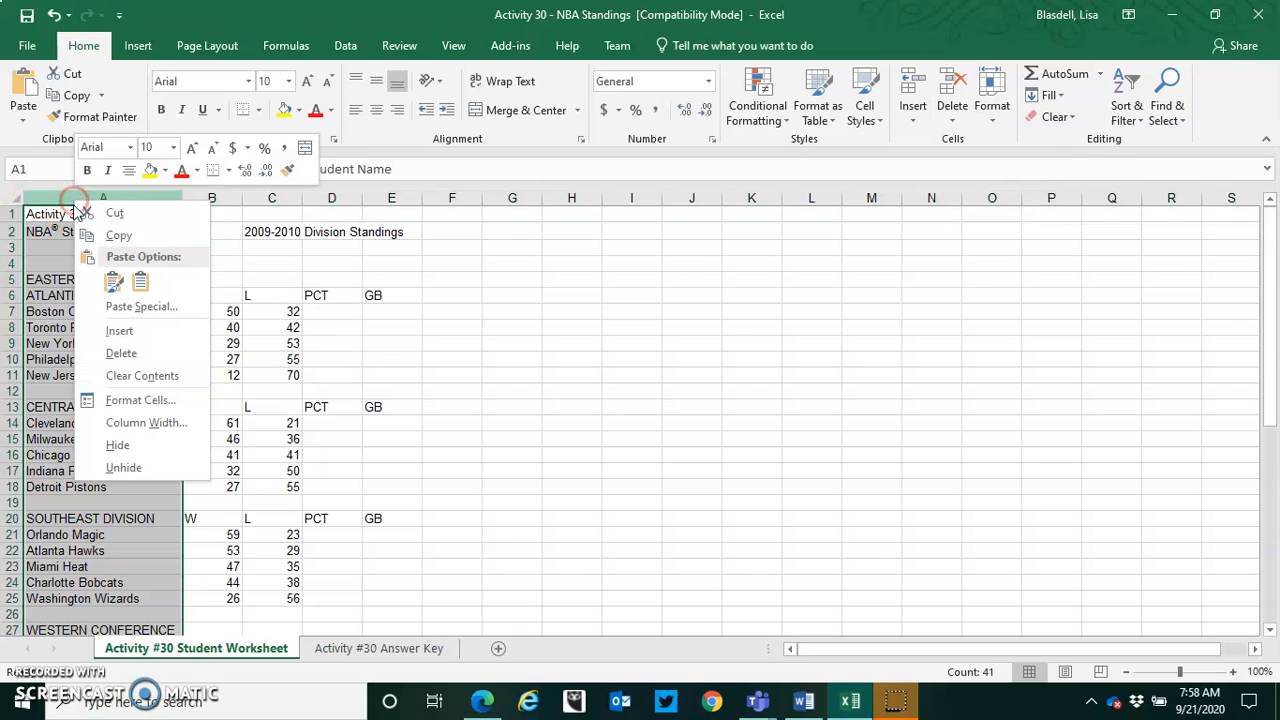
{"action": "left_click", "coordinate": [139, 428]}
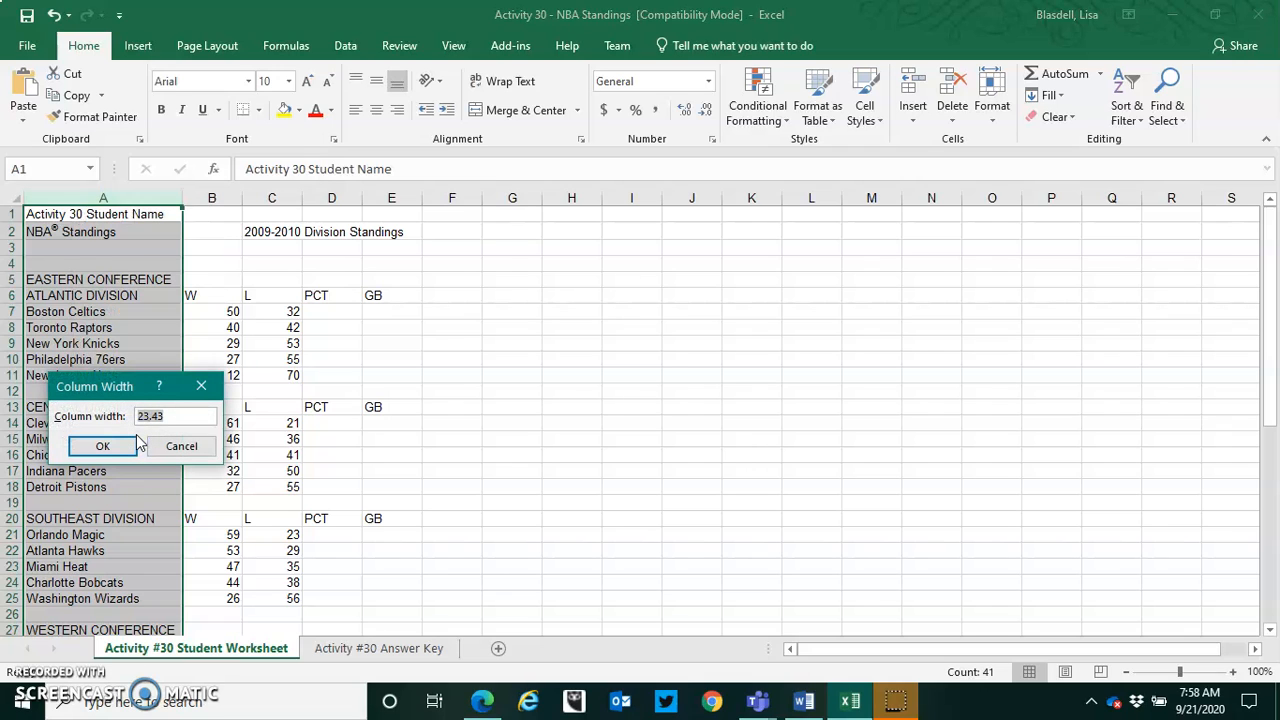
{"action": "type", "text": "26"}
{"action": "left_click", "coordinate": [102, 446]}
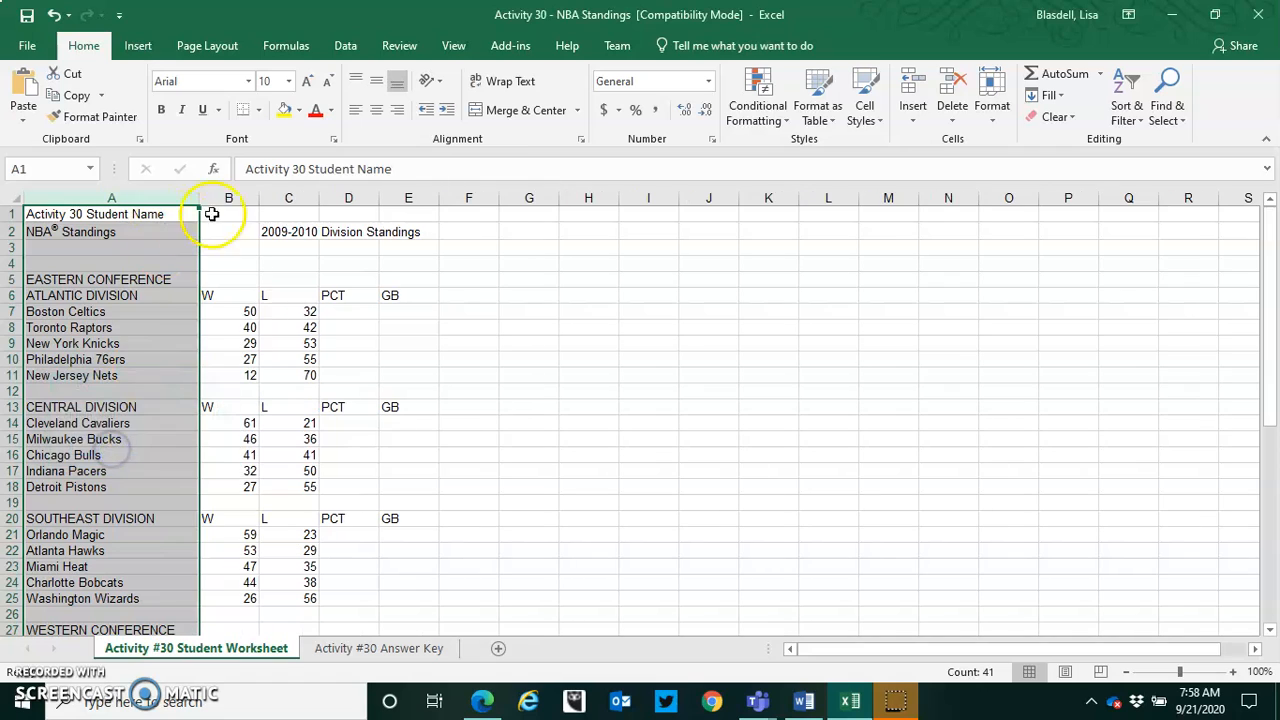
Set the width of columns B through E to 8.
{"action": "left_click", "coordinate": [240, 198]}
{"action": "left_click_drag", "start_coordinate": [255, 205], "coordinate": [406, 200]}
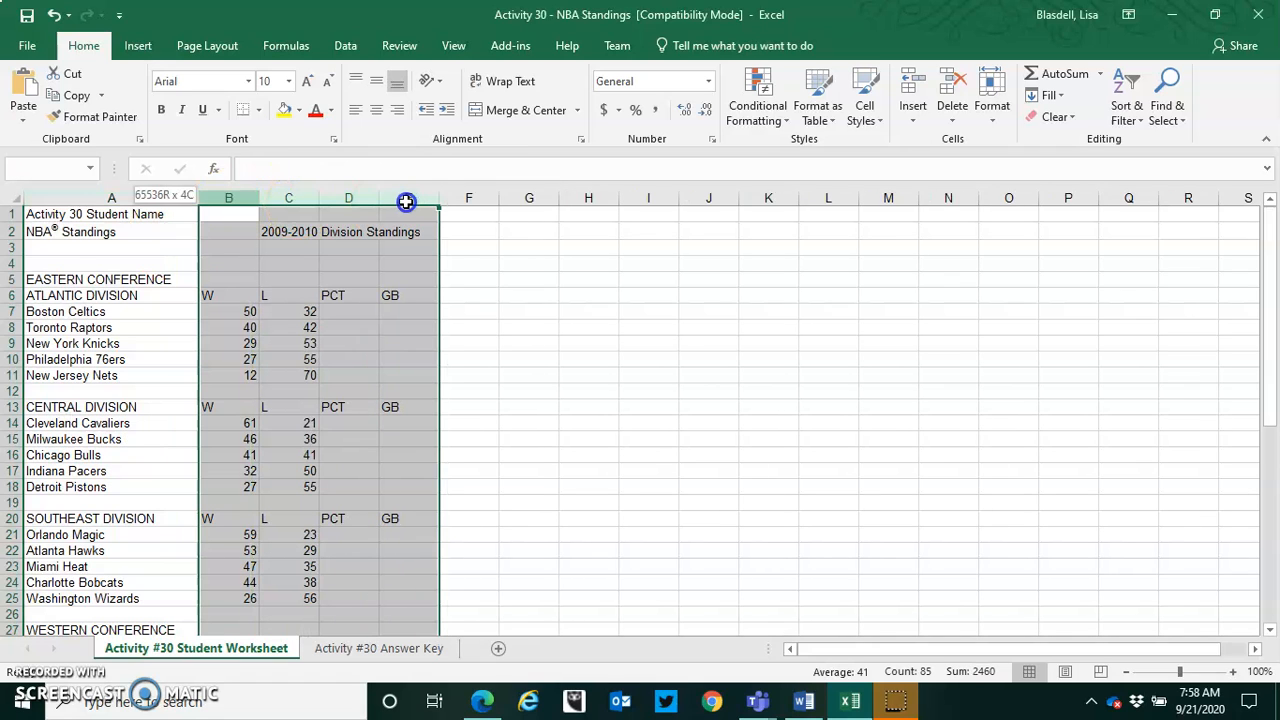
{"action": "right_click", "coordinate": [306, 308]}
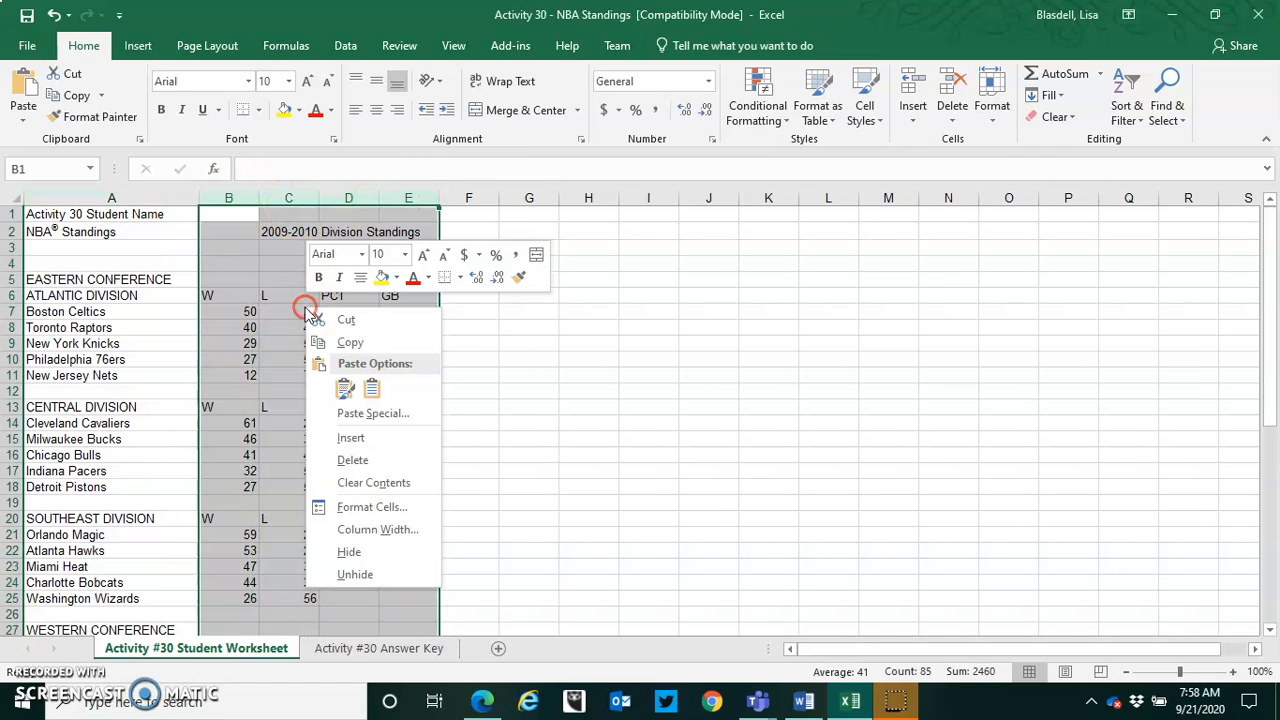
{"action": "left_click", "coordinate": [350, 516]}
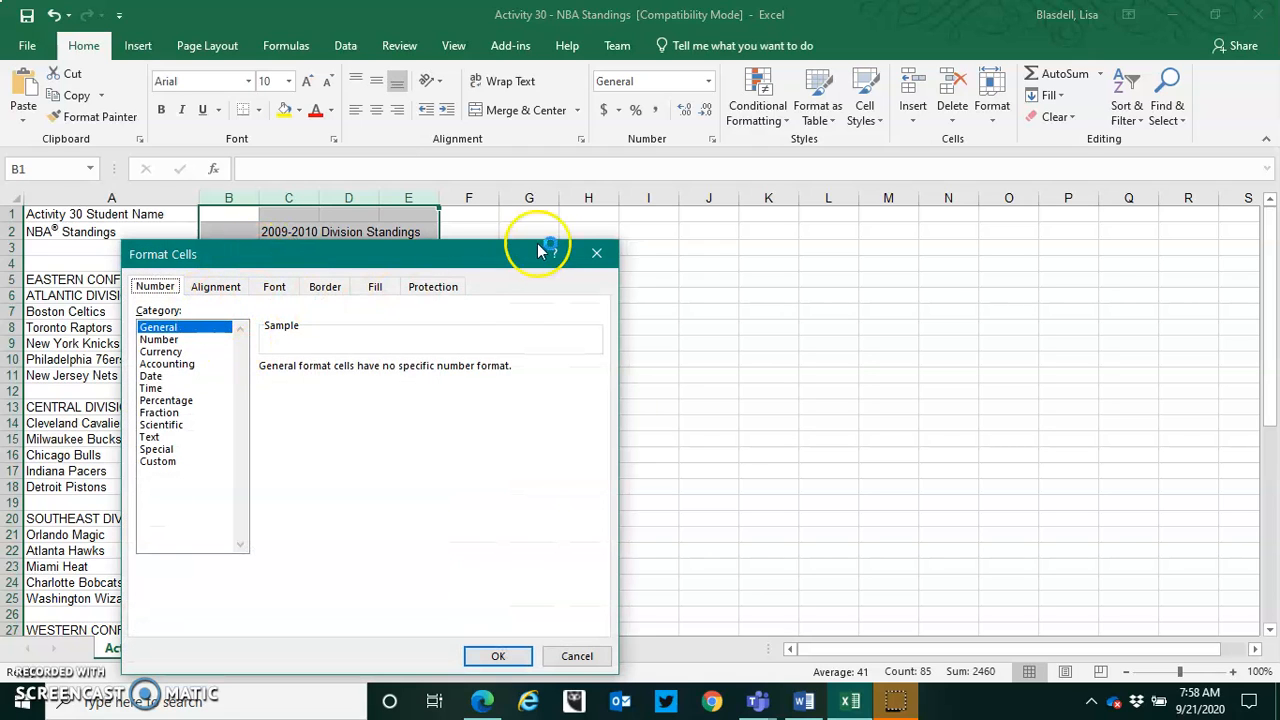
{"action": "left_click", "coordinate": [597, 253]}
{"action": "right_click", "coordinate": [297, 343]}
{"action": "left_click", "coordinate": [363, 567]}
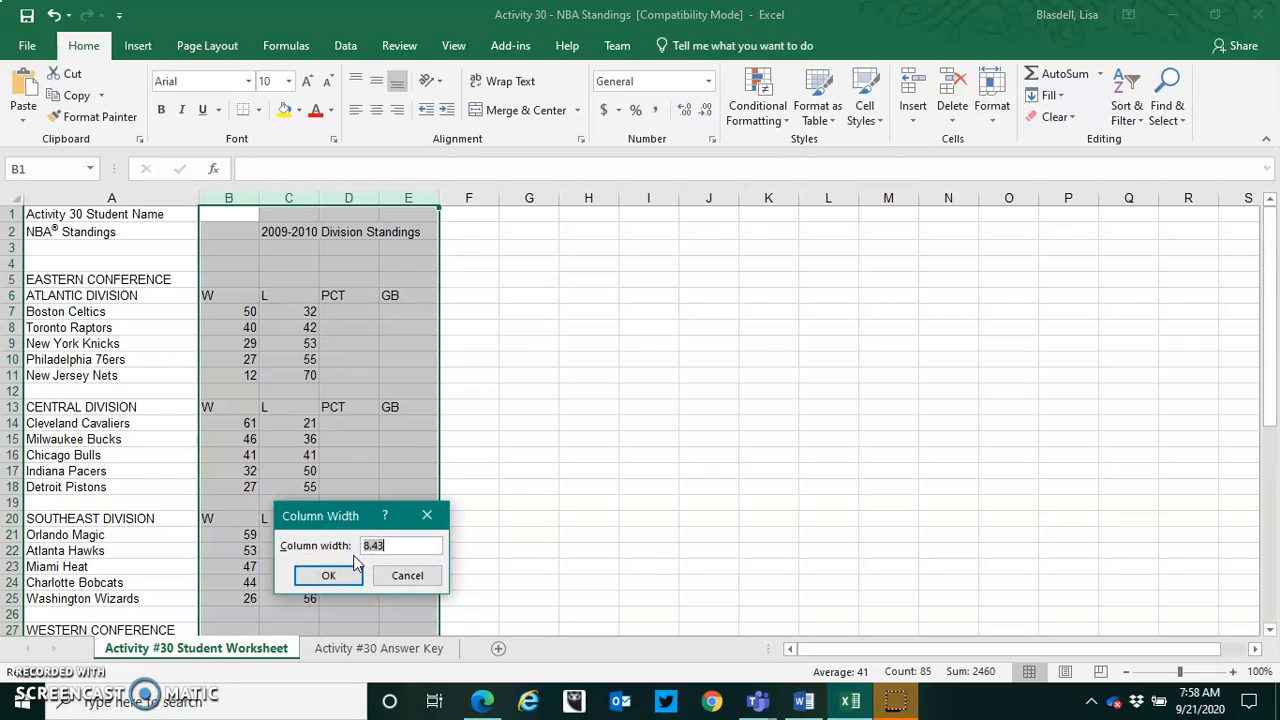
{"action": "type", "text": "8"}
{"action": "left_click", "coordinate": [330, 576]}
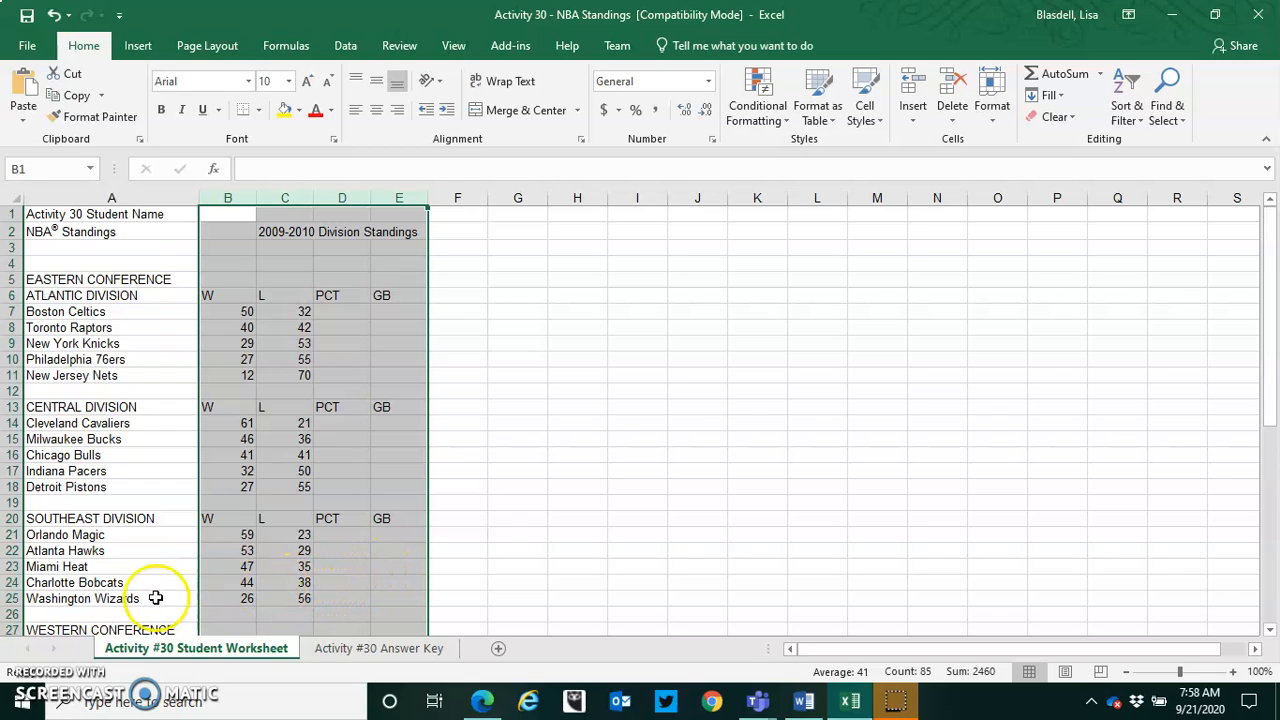
Format the NBA Standings title row 2 as bold with a font size of 16.
{"action": "left_click", "coordinate": [10, 231]}
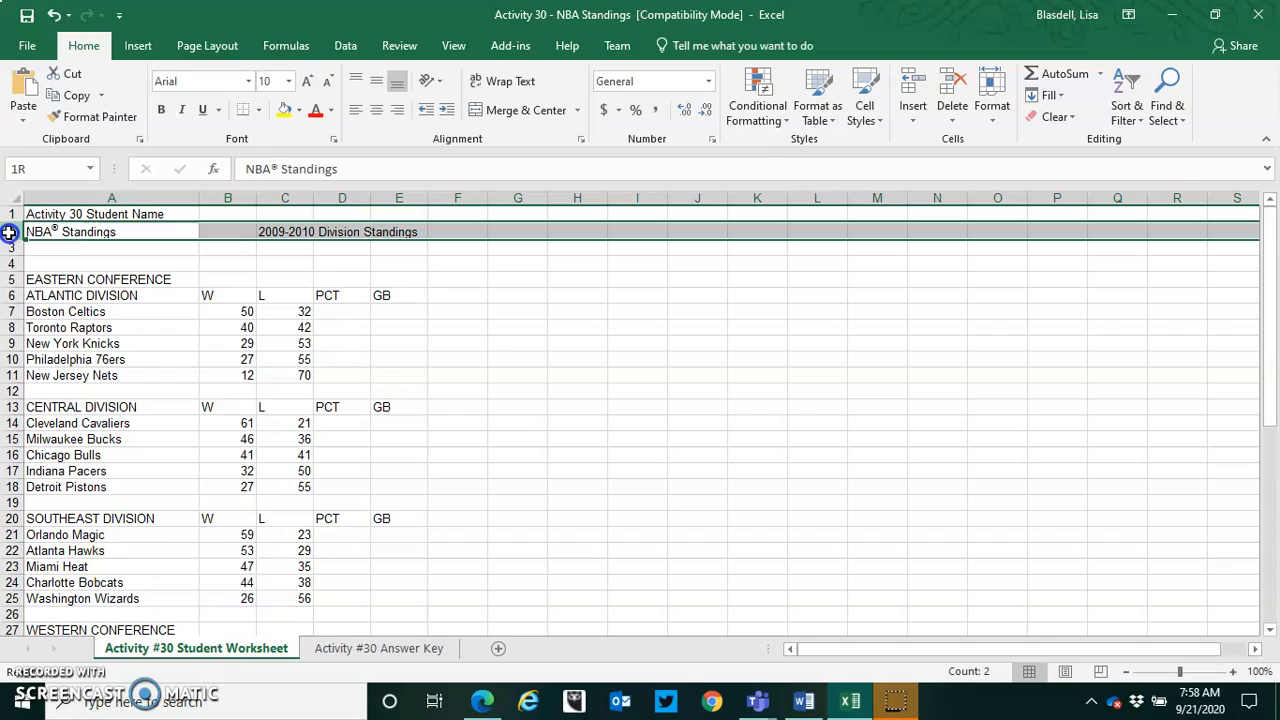
{"action": "left_click", "coordinate": [161, 109]}
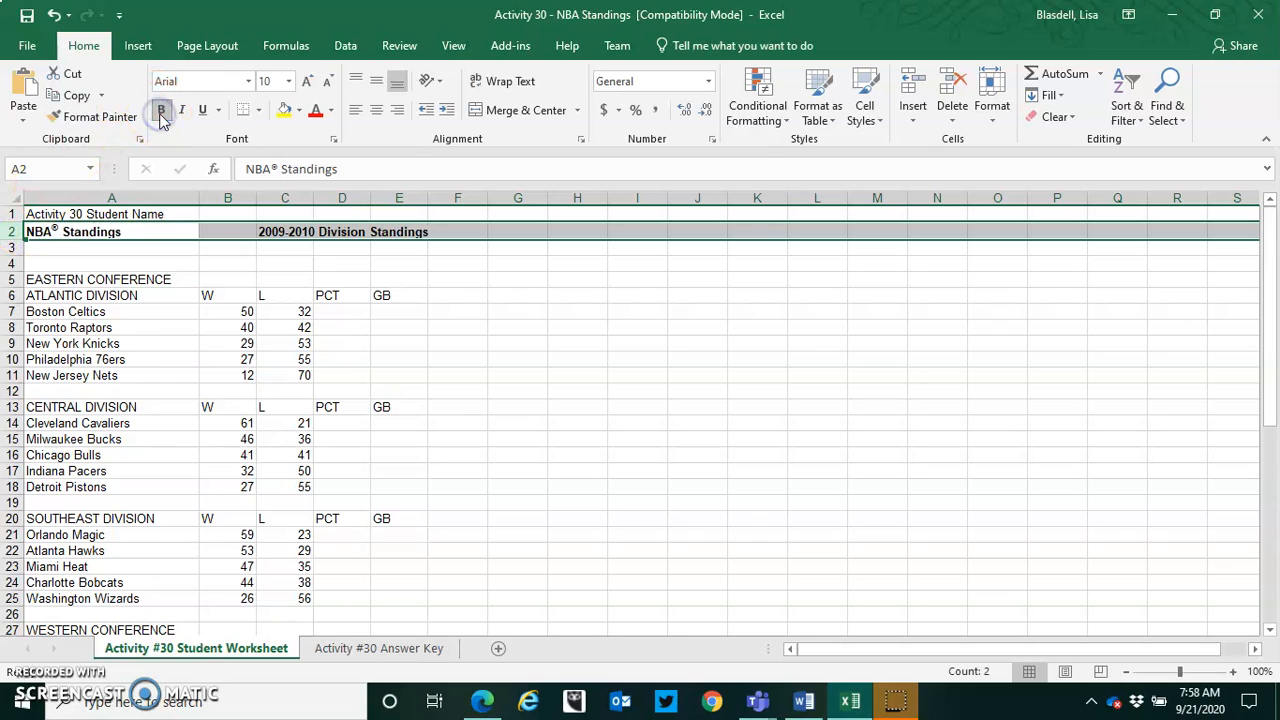
{"action": "left_click", "coordinate": [289, 81]}
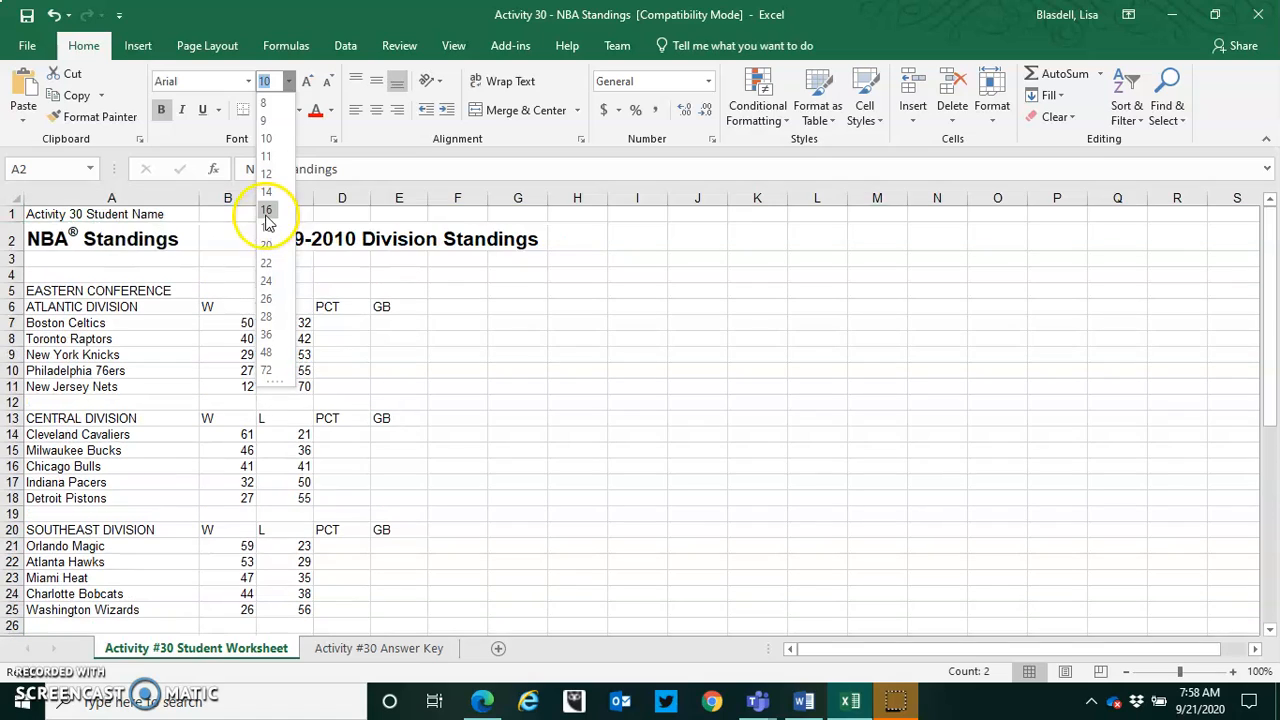
{"action": "left_click", "coordinate": [266, 209]}
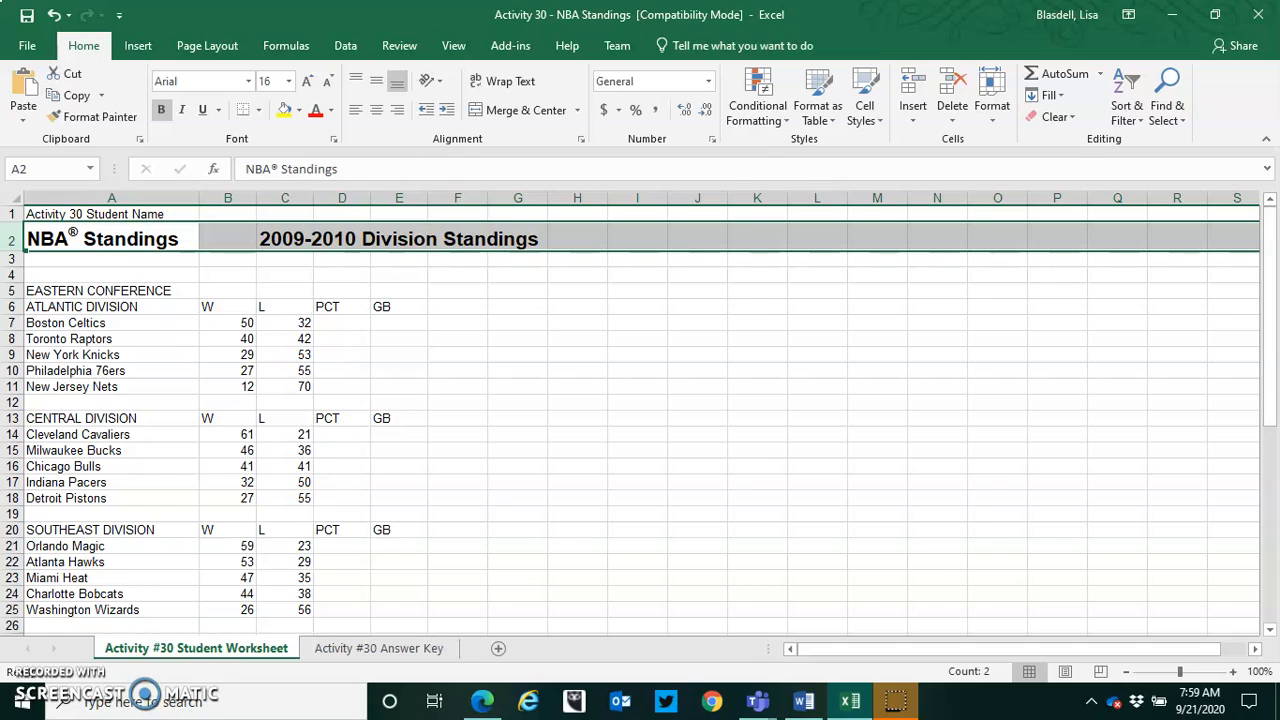
Format the EASTERN CONFERENCE and WESTERN CONFERENCE heading rows 5 and 27 together as bold, size 14.
{"action": "left_click", "coordinate": [12, 290]}
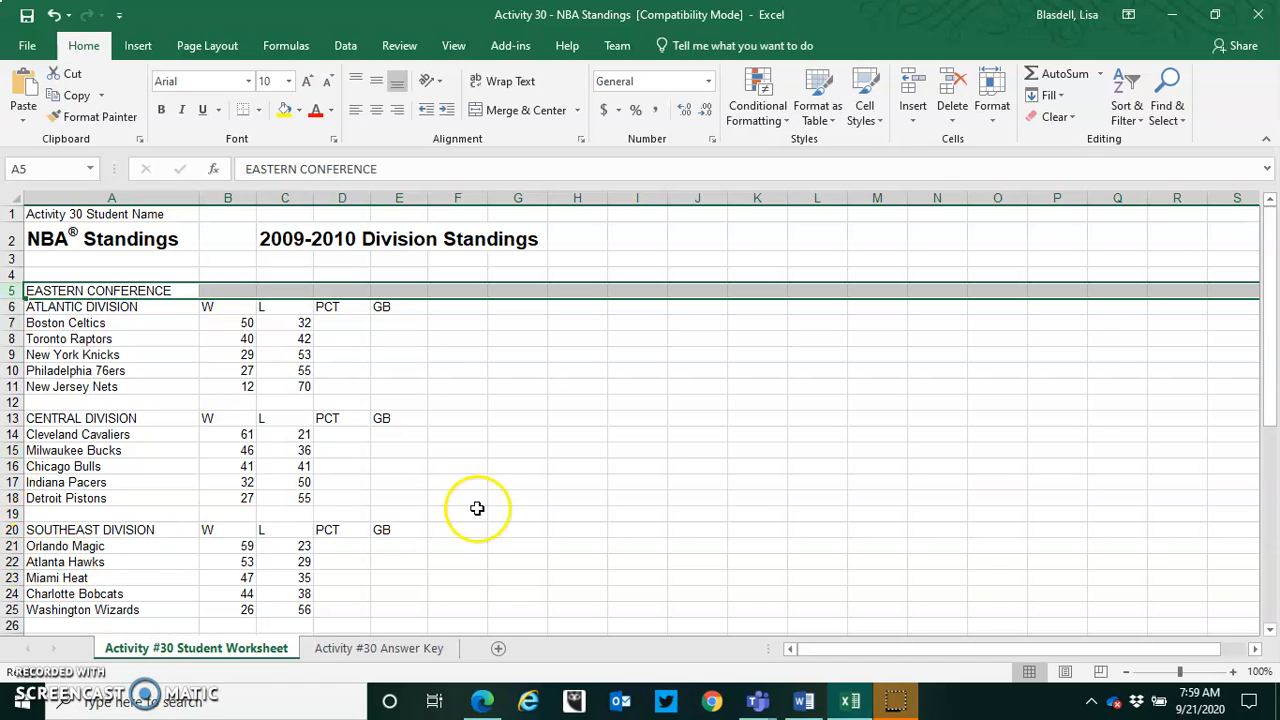
{"action": "left_click_drag", "start_coordinate": [1262, 280], "coordinate": [1268, 364]}
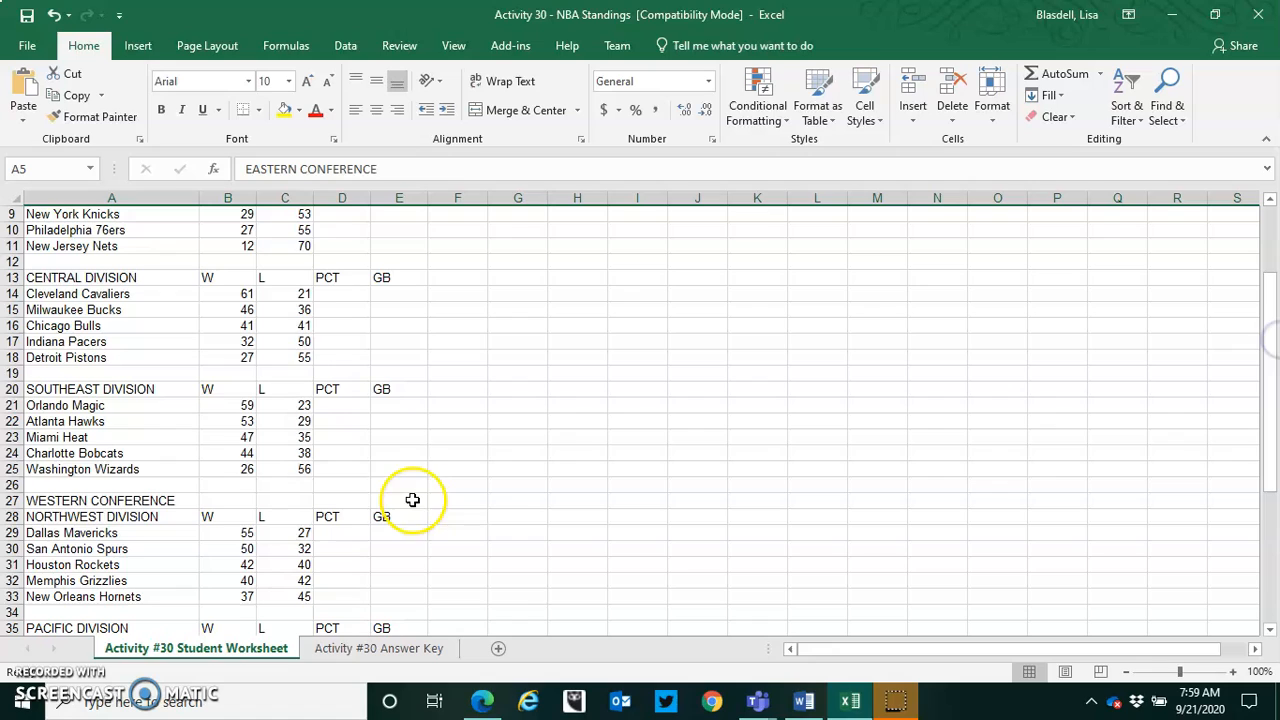
{"action": "left_click", "coordinate": [12, 500]}
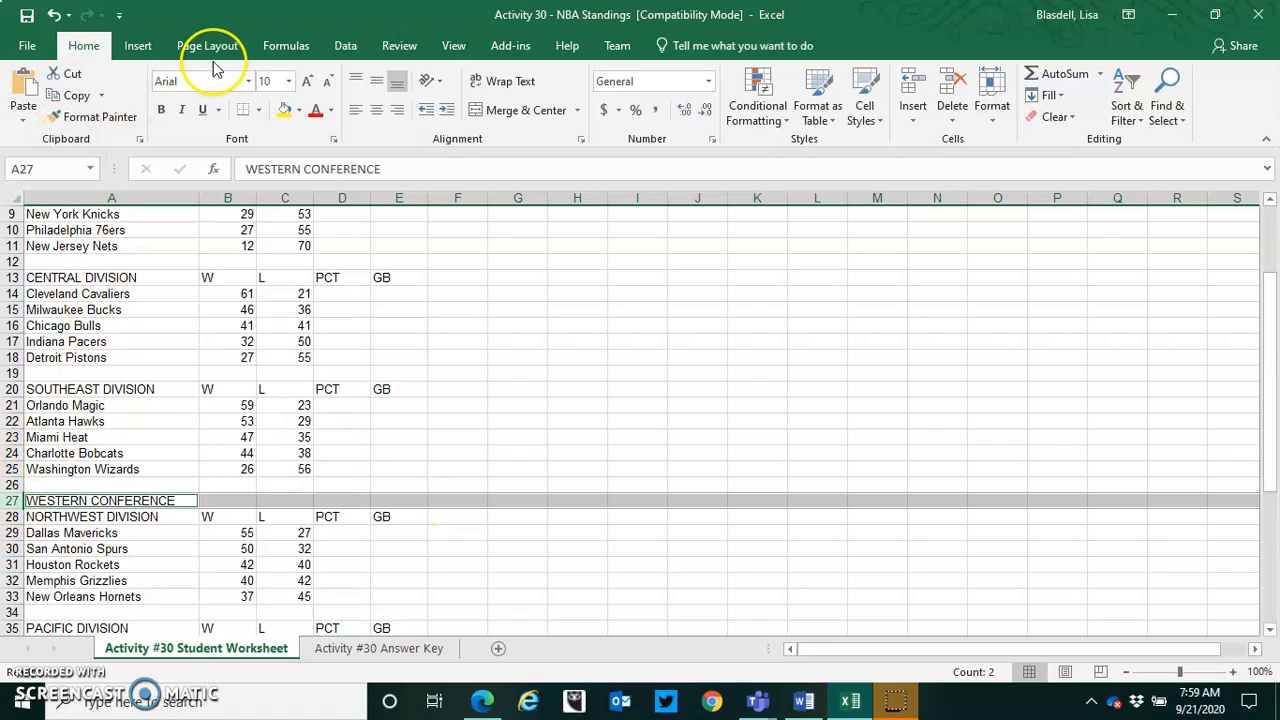
{"action": "left_click", "coordinate": [161, 109]}
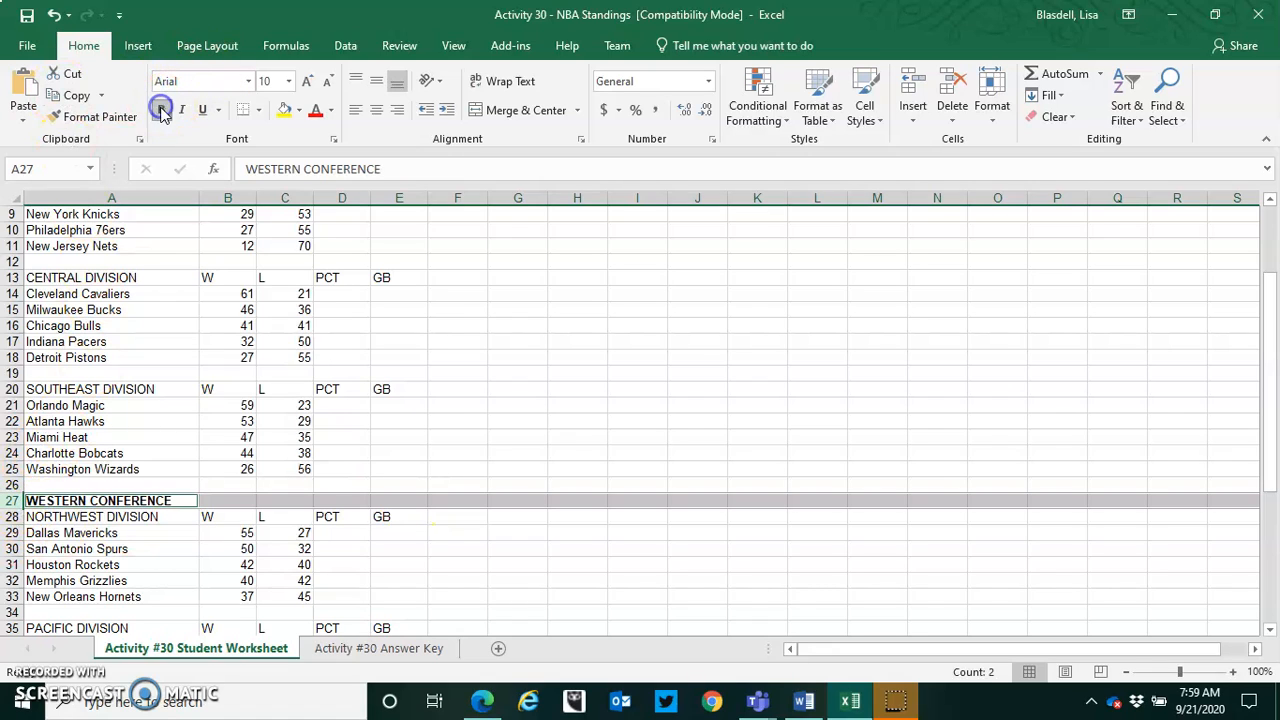
{"action": "left_click", "coordinate": [288, 81]}
{"action": "left_click", "coordinate": [270, 188]}
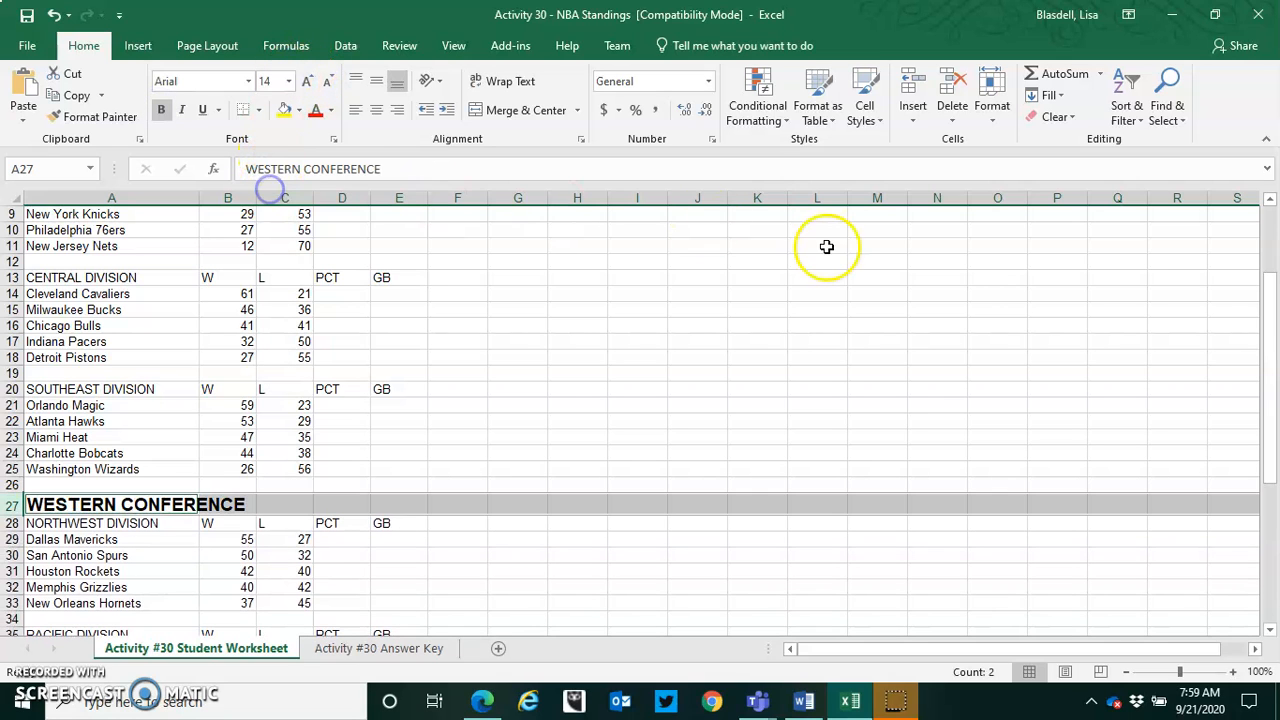
Format the six division heading rows 6, 13, 20, 28, 35 and 42 together as bold with font size 12.
{"action": "left_click_drag", "start_coordinate": [1269, 337], "coordinate": [1268, 376]}
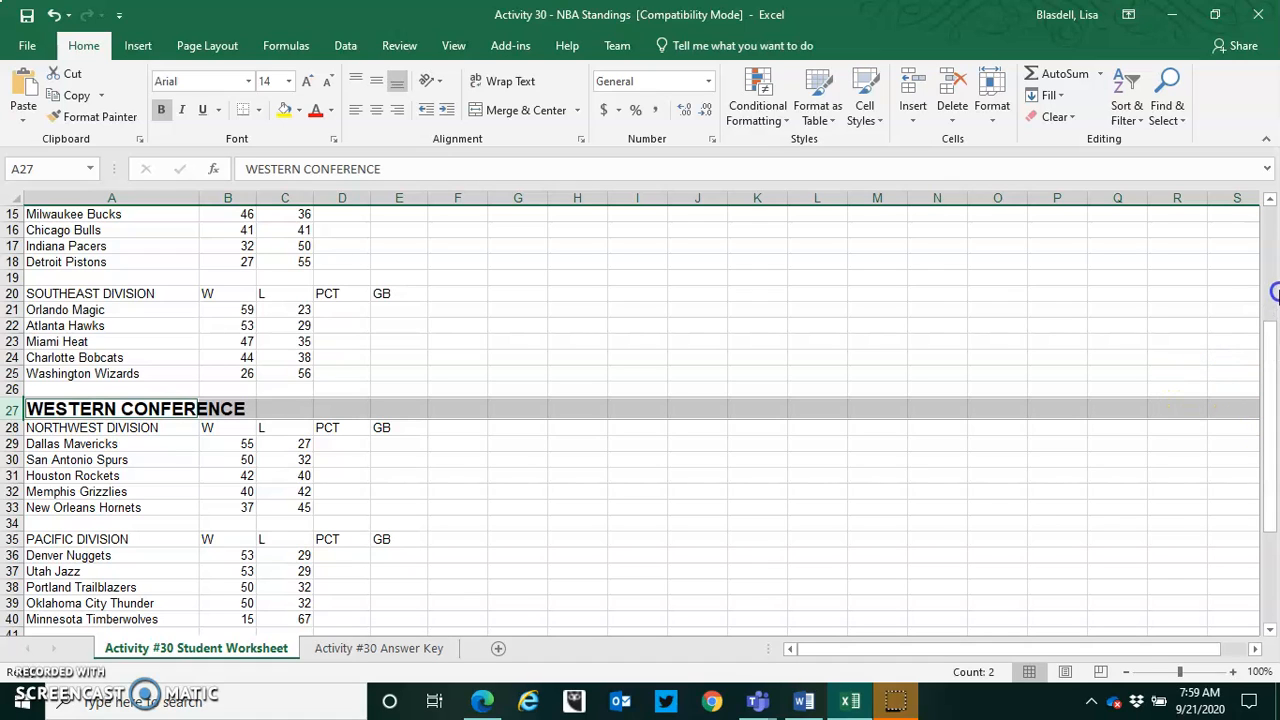
{"action": "left_click_drag", "start_coordinate": [1264, 343], "coordinate": [1264, 236]}
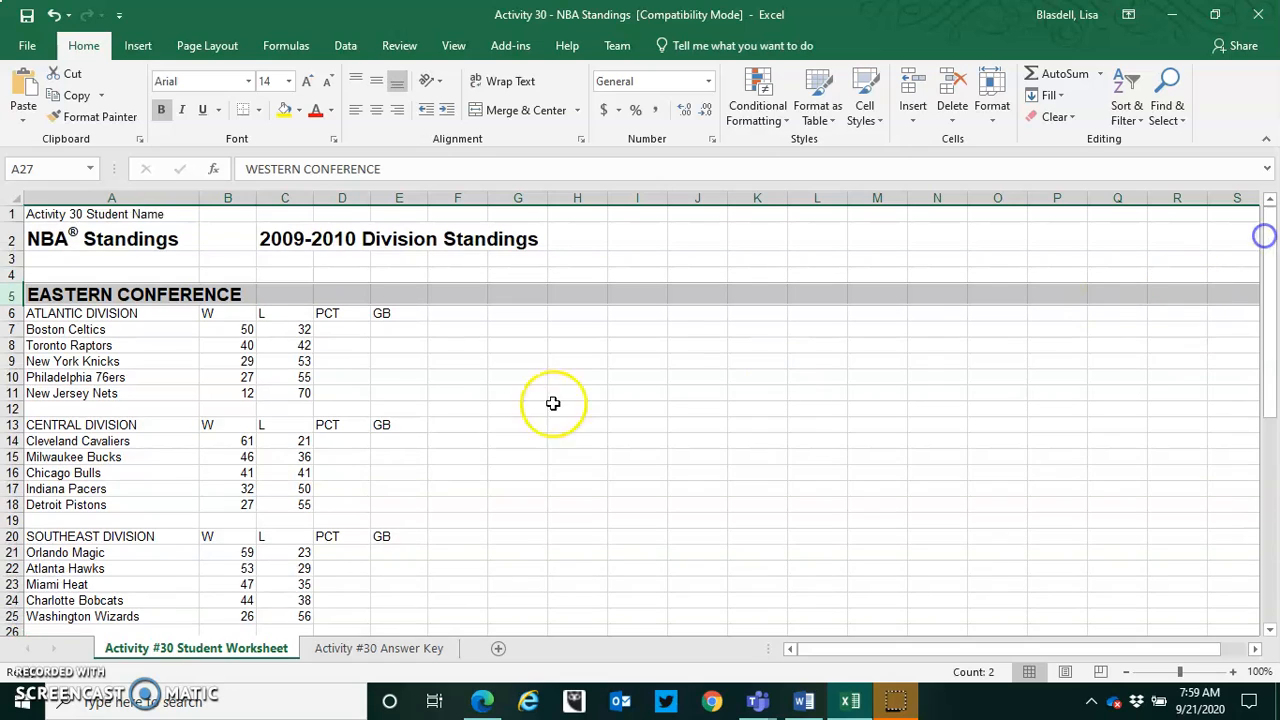
{"action": "left_click", "coordinate": [12, 313]}
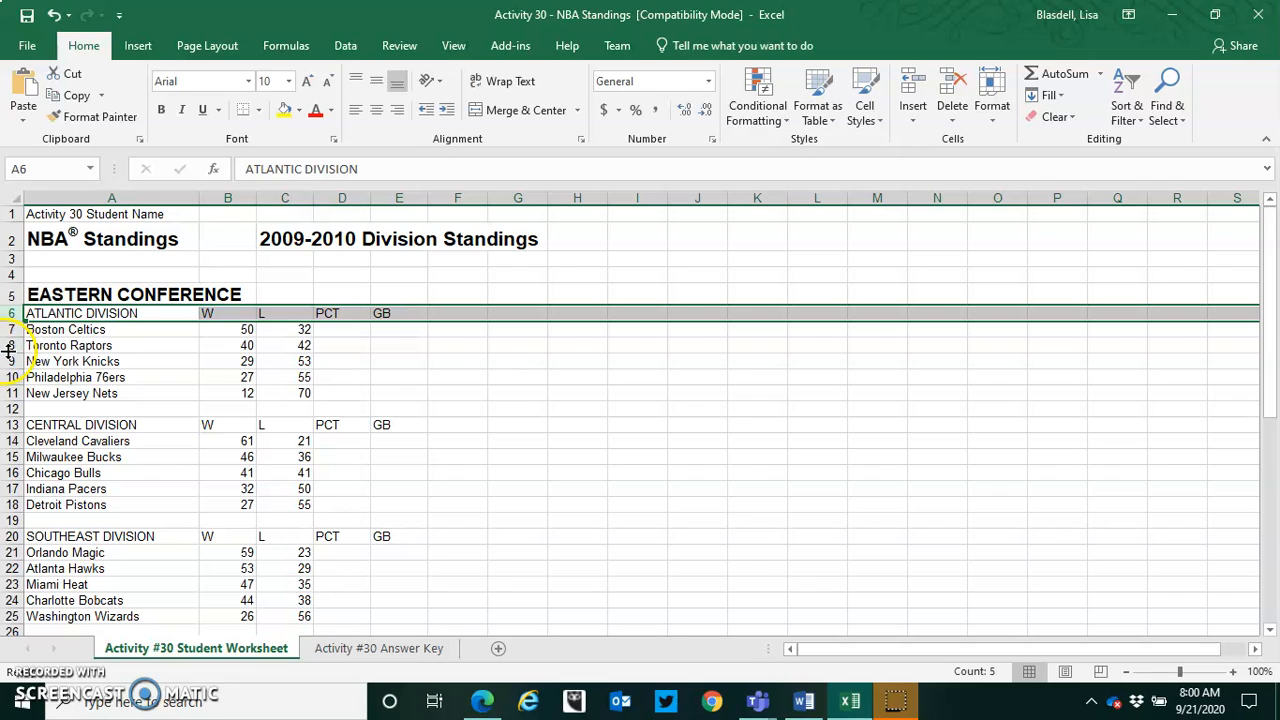
{"action": "left_click", "coordinate": [12, 425], "text": "ctrl"}
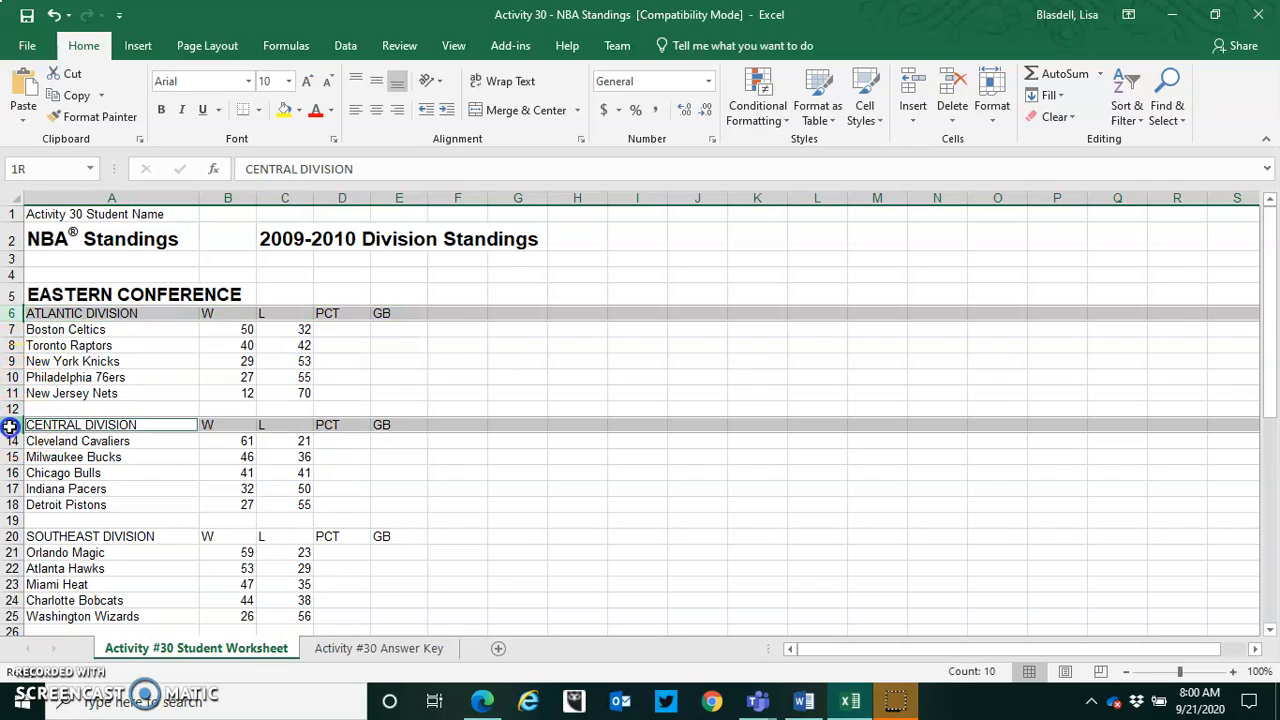
{"action": "left_click", "coordinate": [12, 536], "text": "ctrl"}
{"action": "left_click_drag", "start_coordinate": [1273, 272], "coordinate": [1273, 384]}
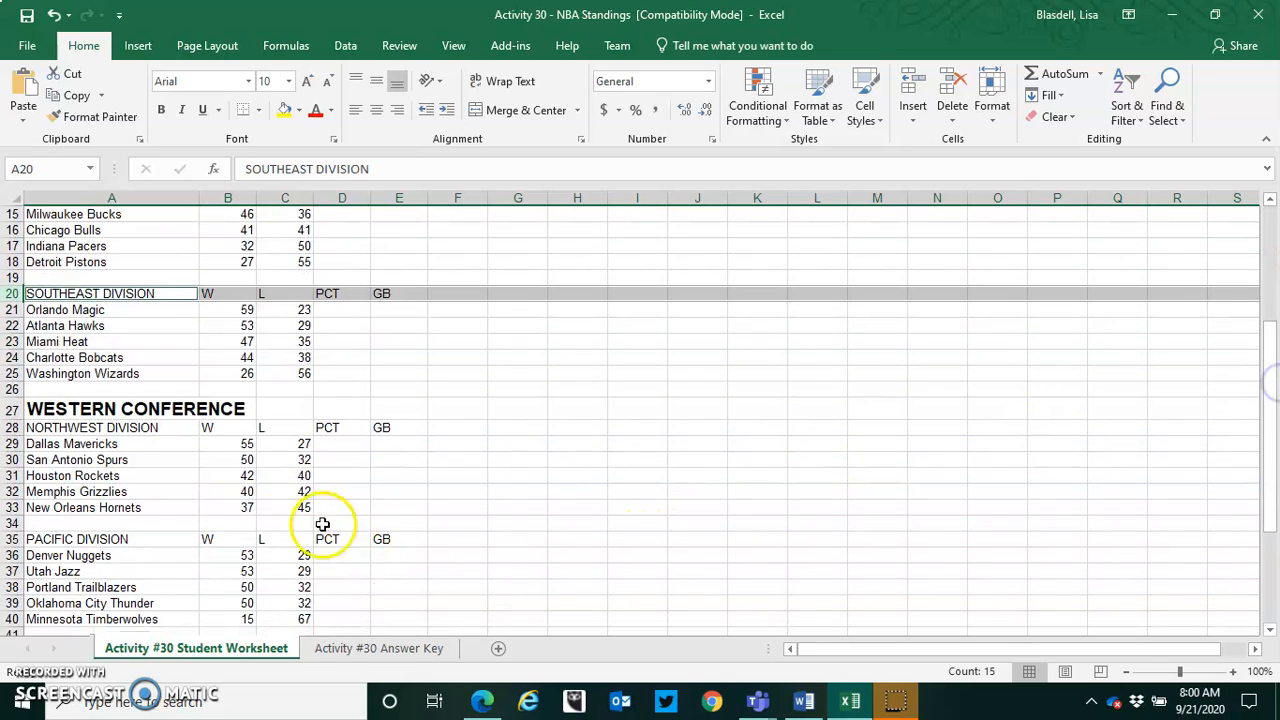
{"action": "left_click", "coordinate": [13, 430], "text": "ctrl"}
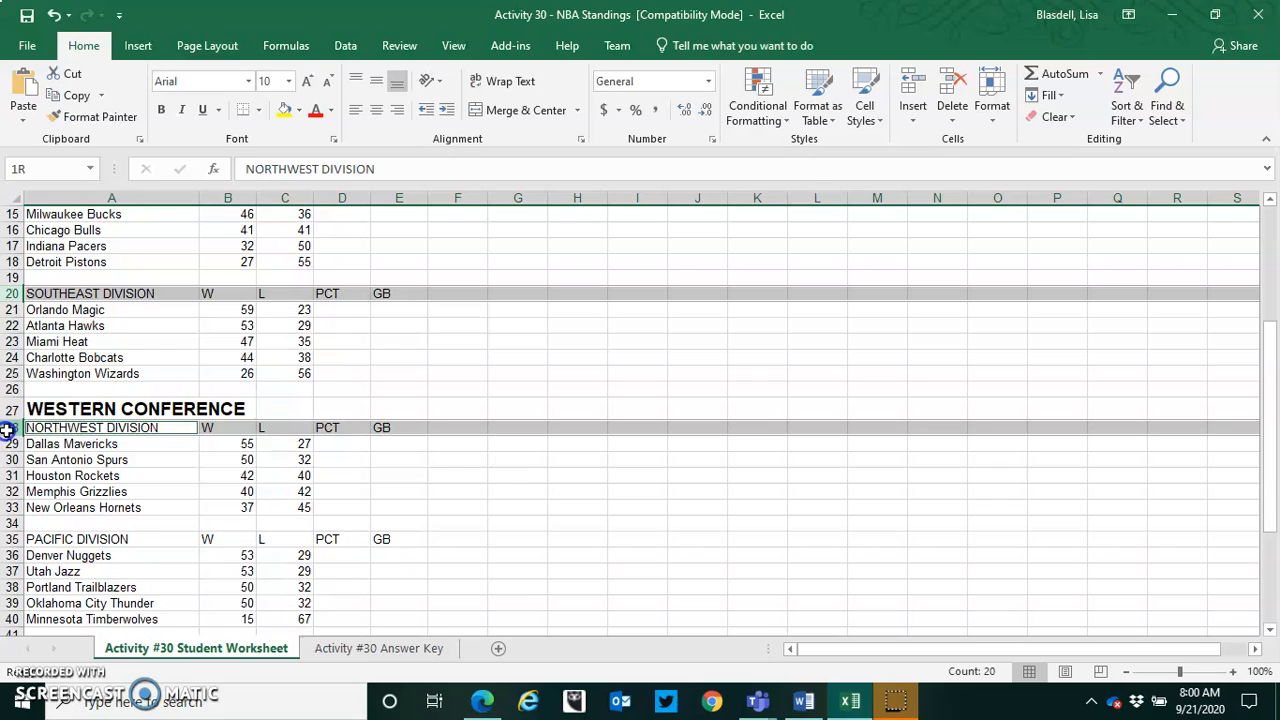
{"action": "left_click", "coordinate": [12, 541], "text": "ctrl"}
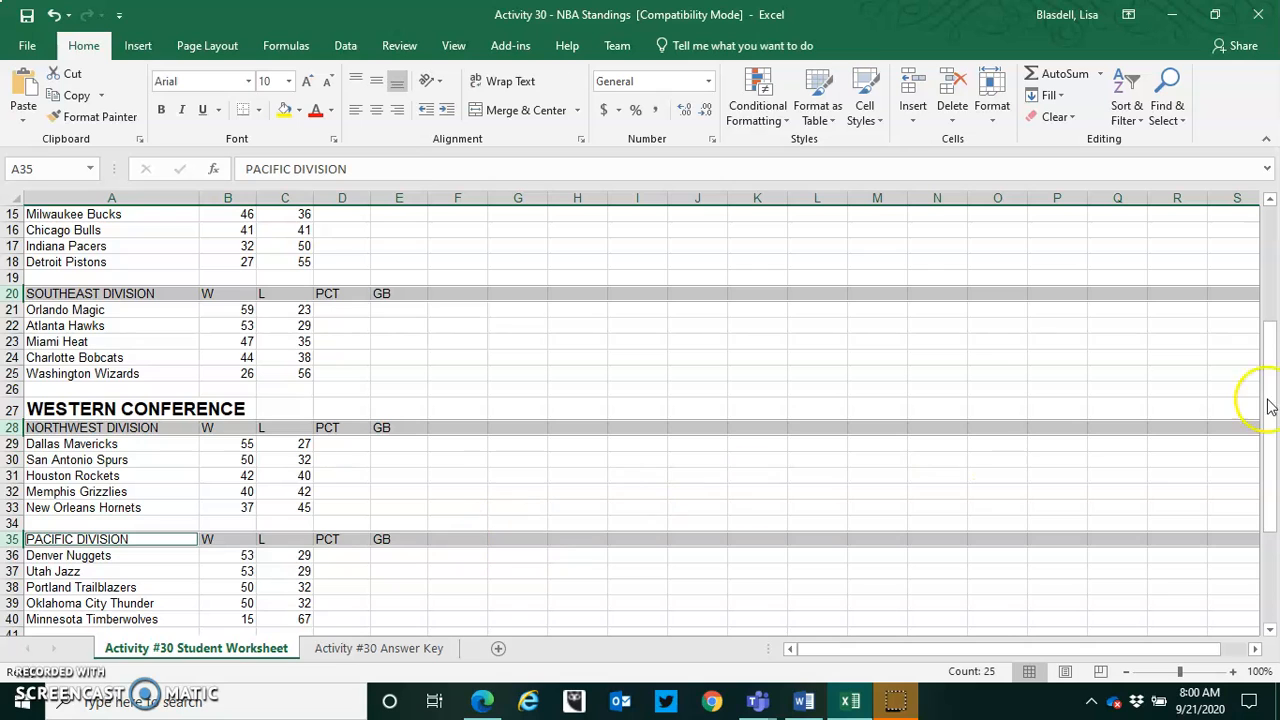
{"action": "left_click_drag", "start_coordinate": [1273, 348], "coordinate": [1275, 424]}
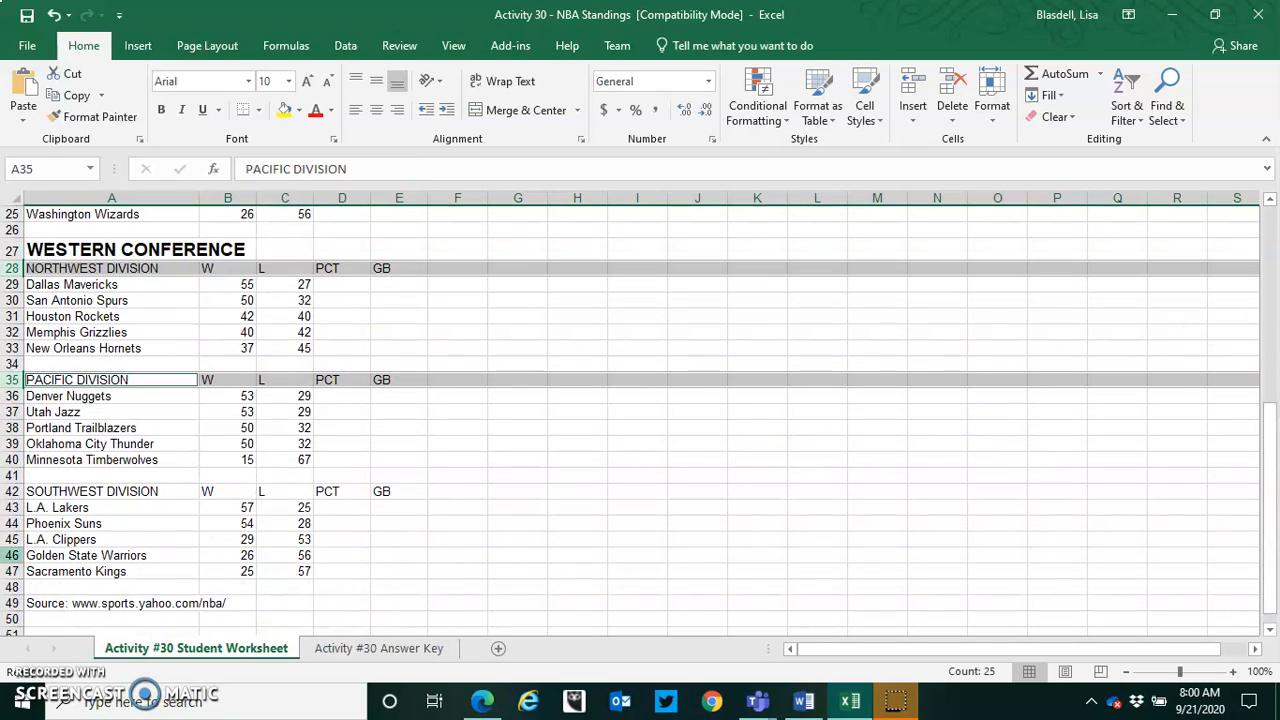
{"action": "left_click", "coordinate": [12, 491], "text": "ctrl"}
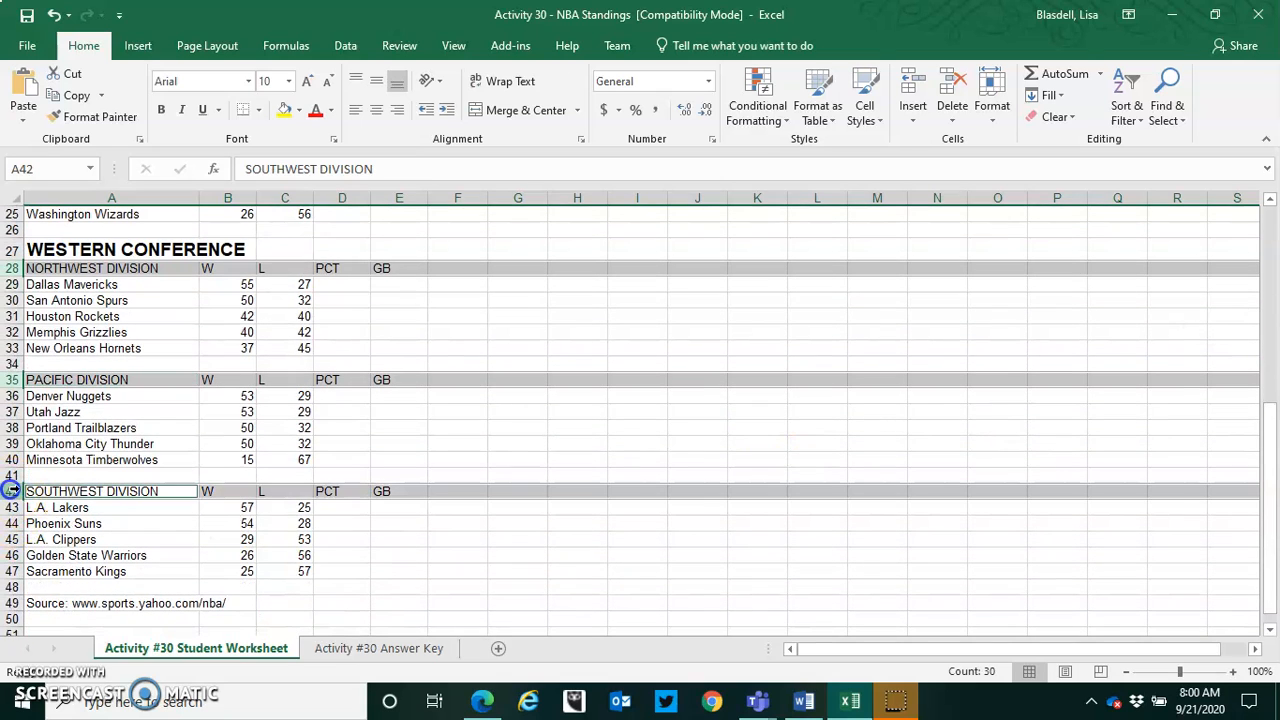
{"action": "left_click", "coordinate": [161, 110]}
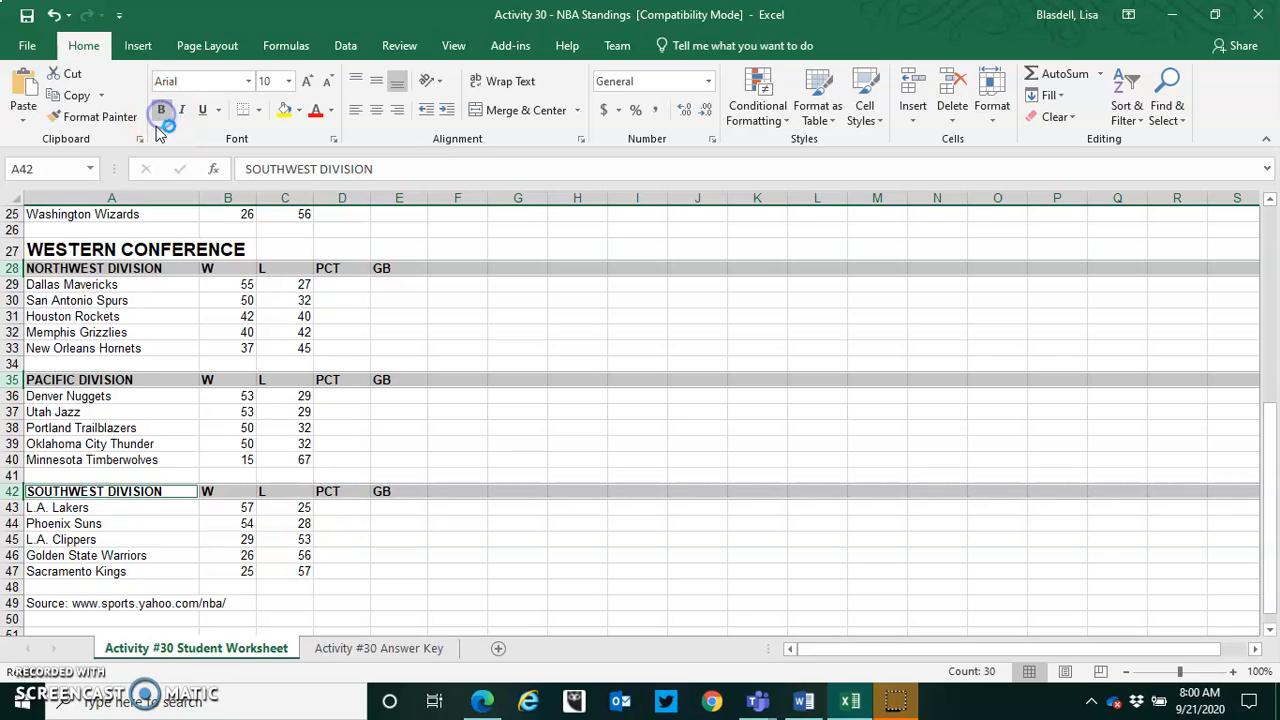
{"action": "left_click", "coordinate": [288, 81]}
{"action": "left_click", "coordinate": [266, 173]}
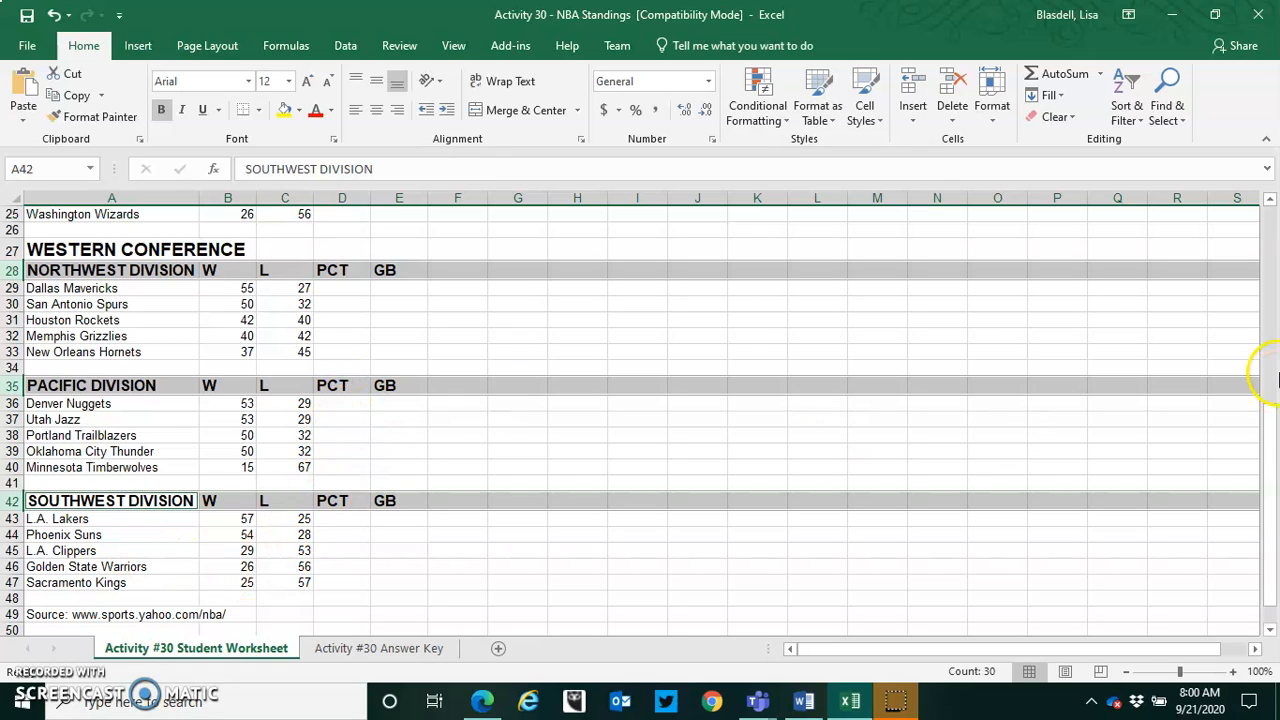
{"action": "left_click_drag", "start_coordinate": [1268, 415], "coordinate": [1272, 204]}
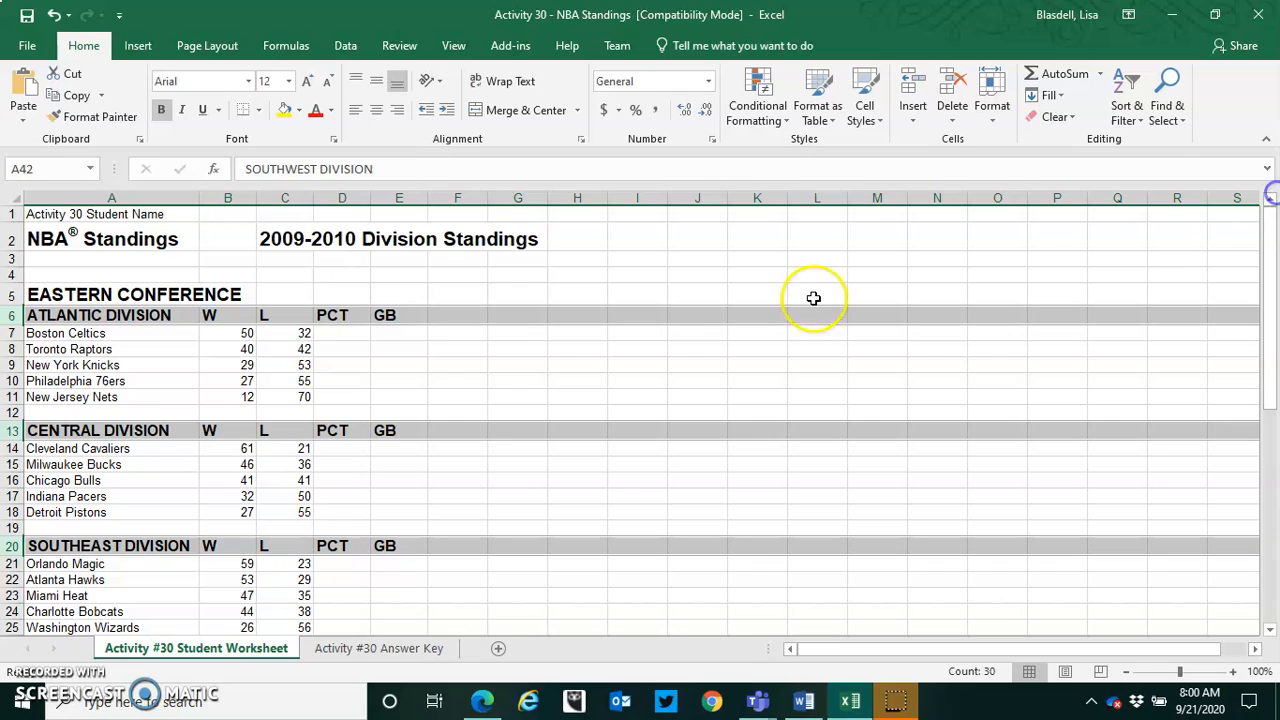
Enter the formula =B7(B7+C7) in cell D7, the Boston Celtics PCT cell.
{"action": "left_click", "coordinate": [341, 333]}
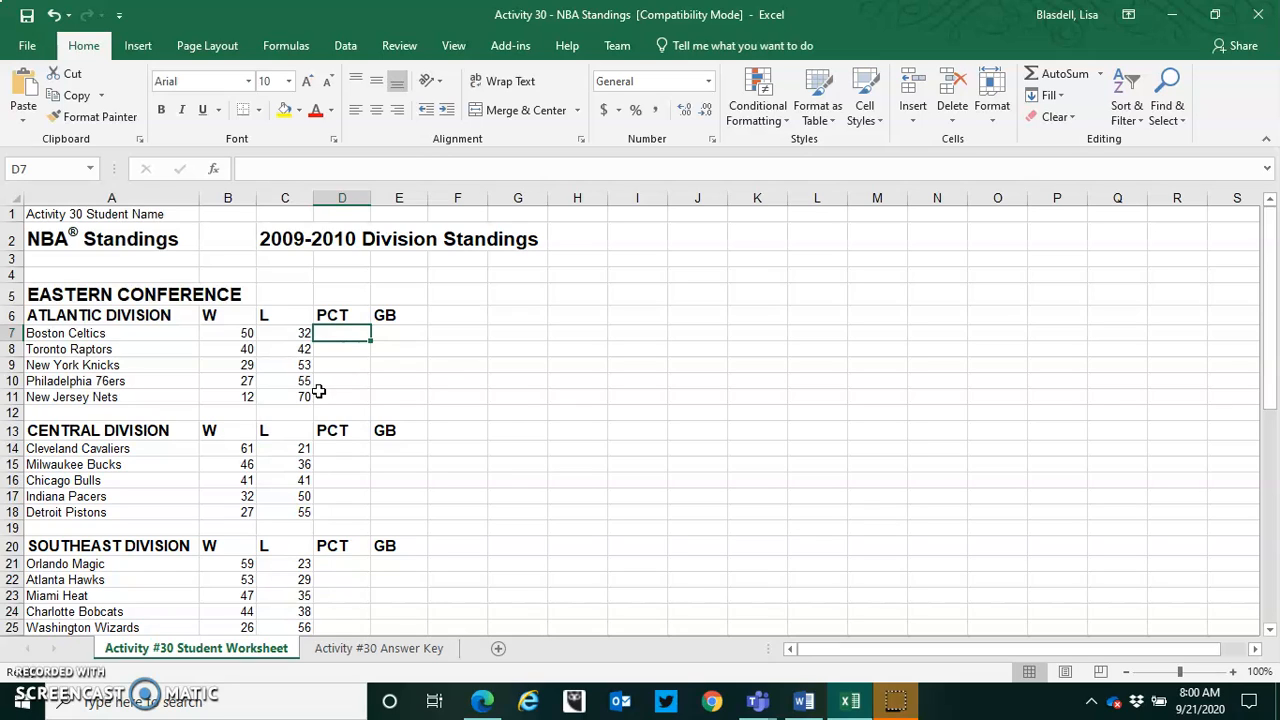
{"action": "type", "text": "="}
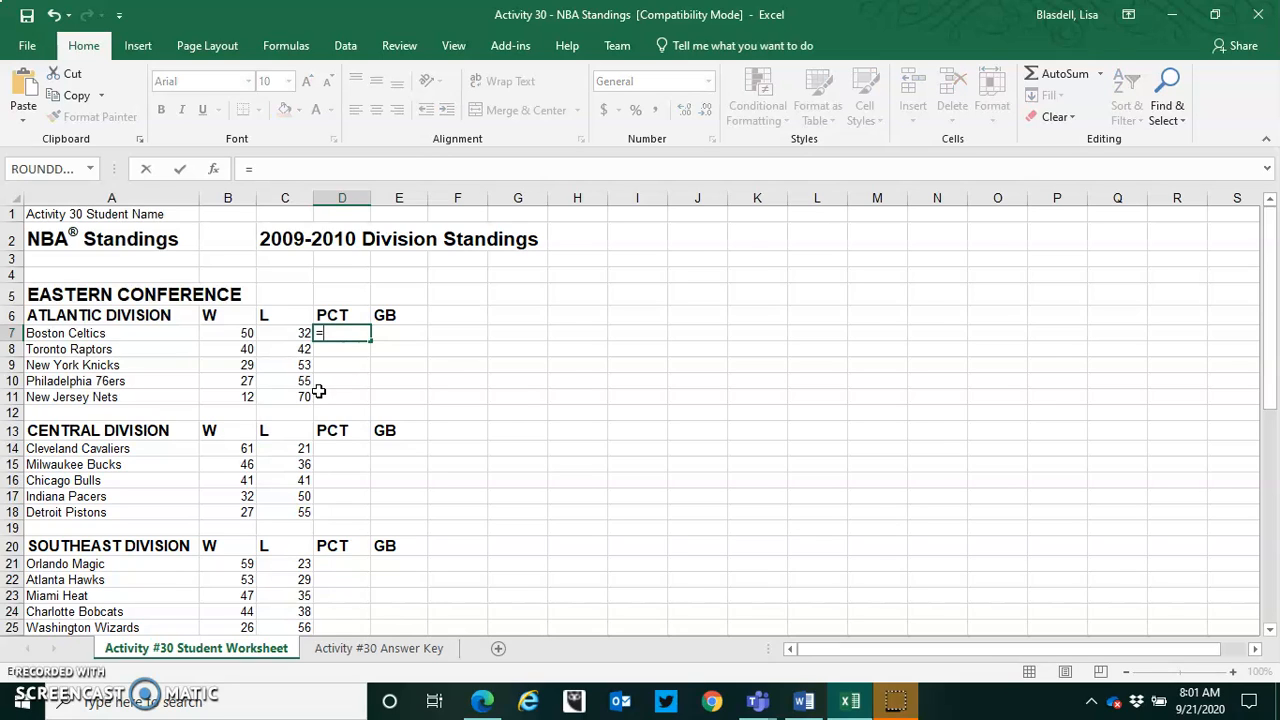
{"action": "type", "text": "B7"}
{"action": "type", "text": "(B7"}
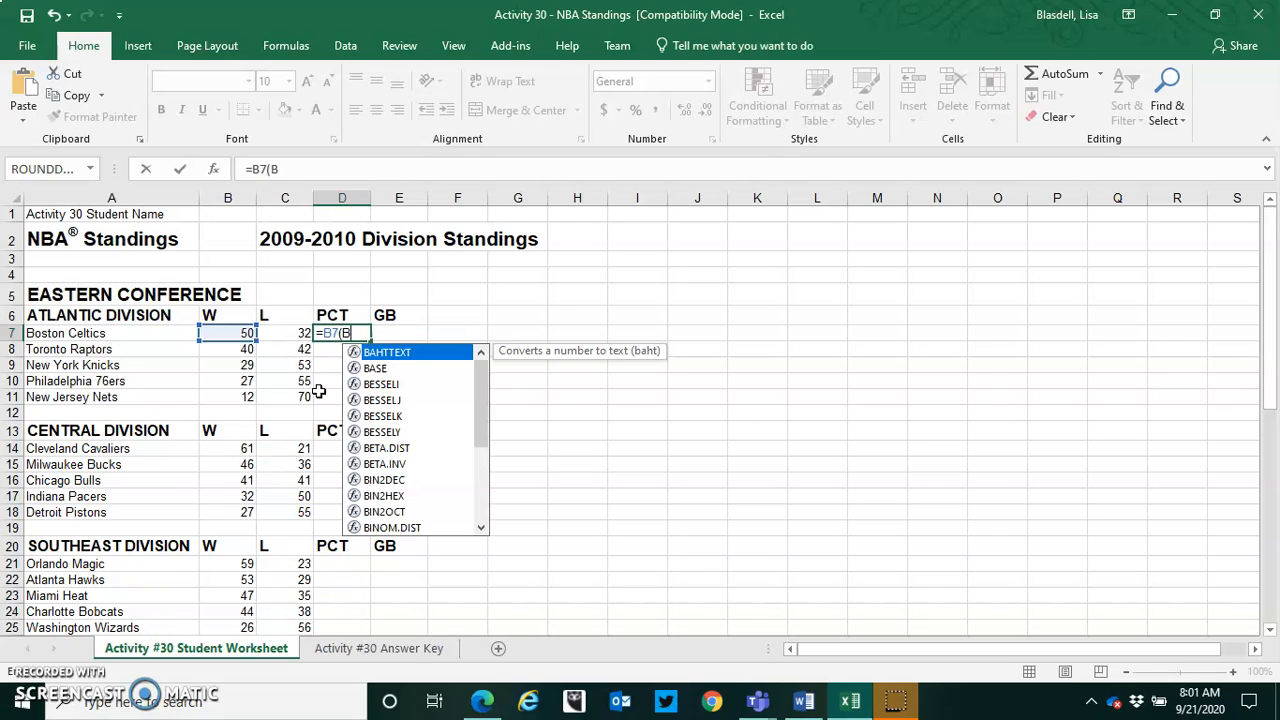
{"action": "type", "text": "+"}
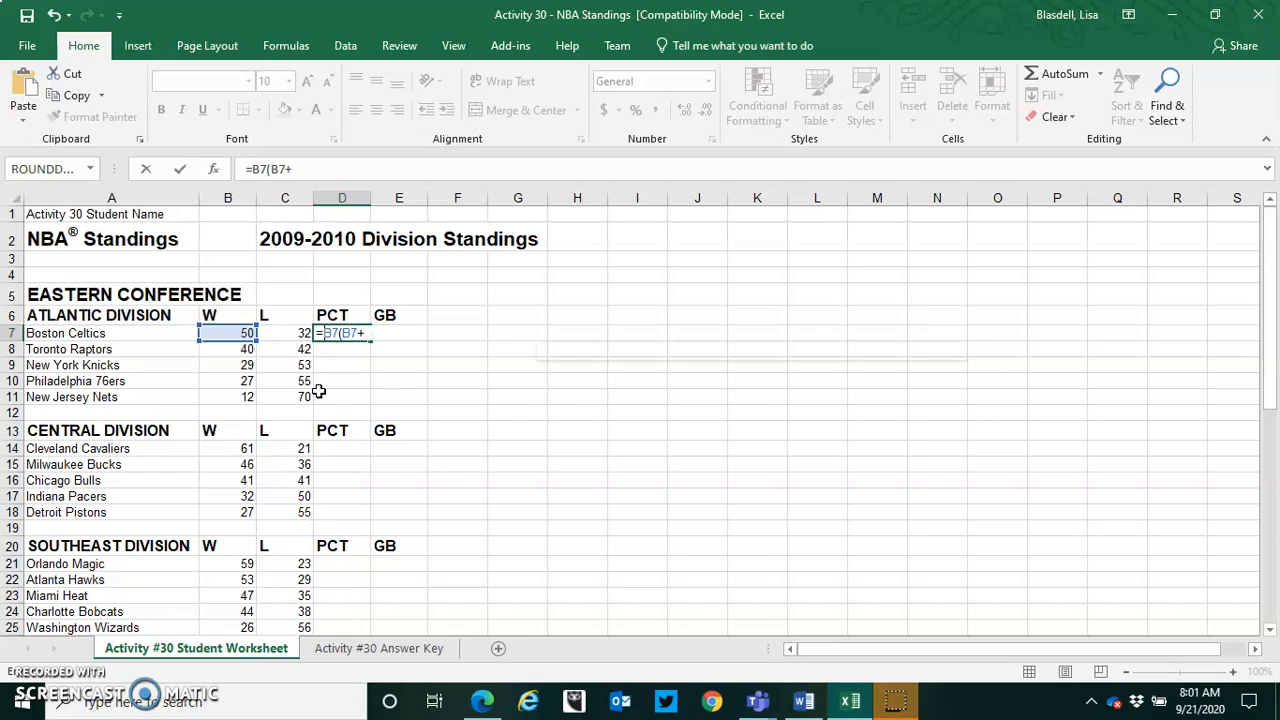
{"action": "type", "text": "C&"}
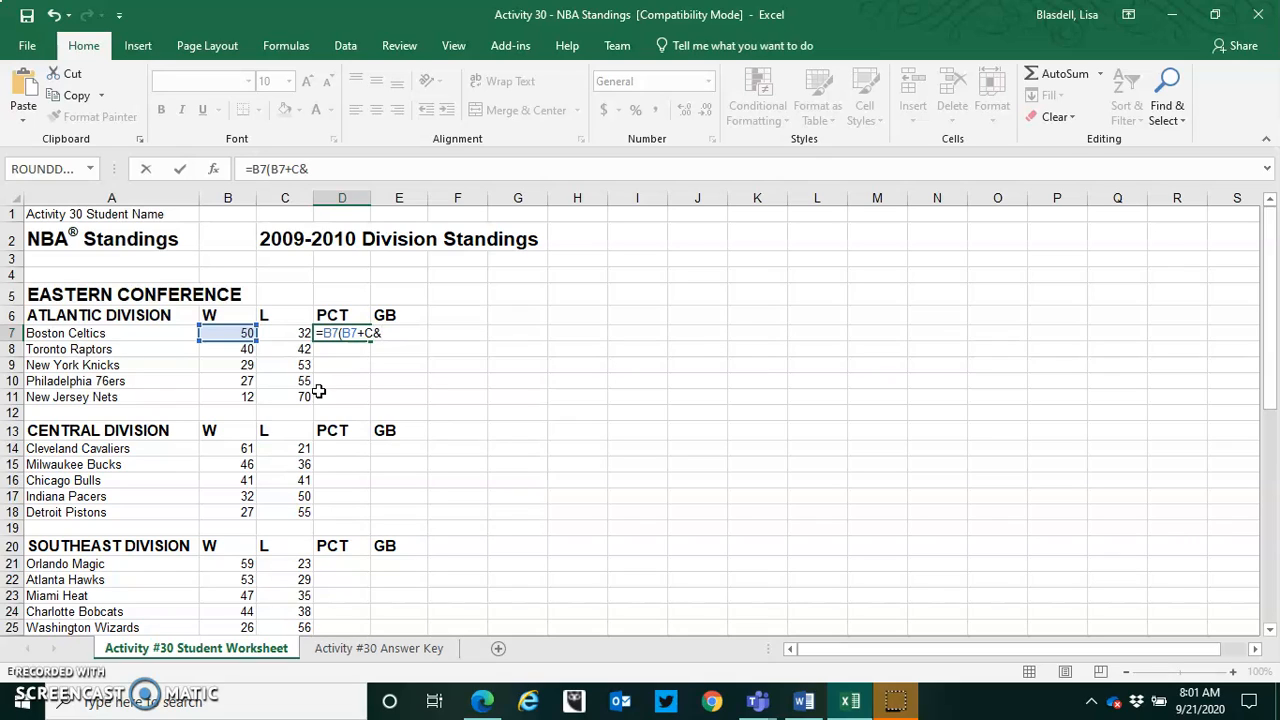
{"action": "key", "text": "BackSpace"}
{"action": "type", "text": "7"}
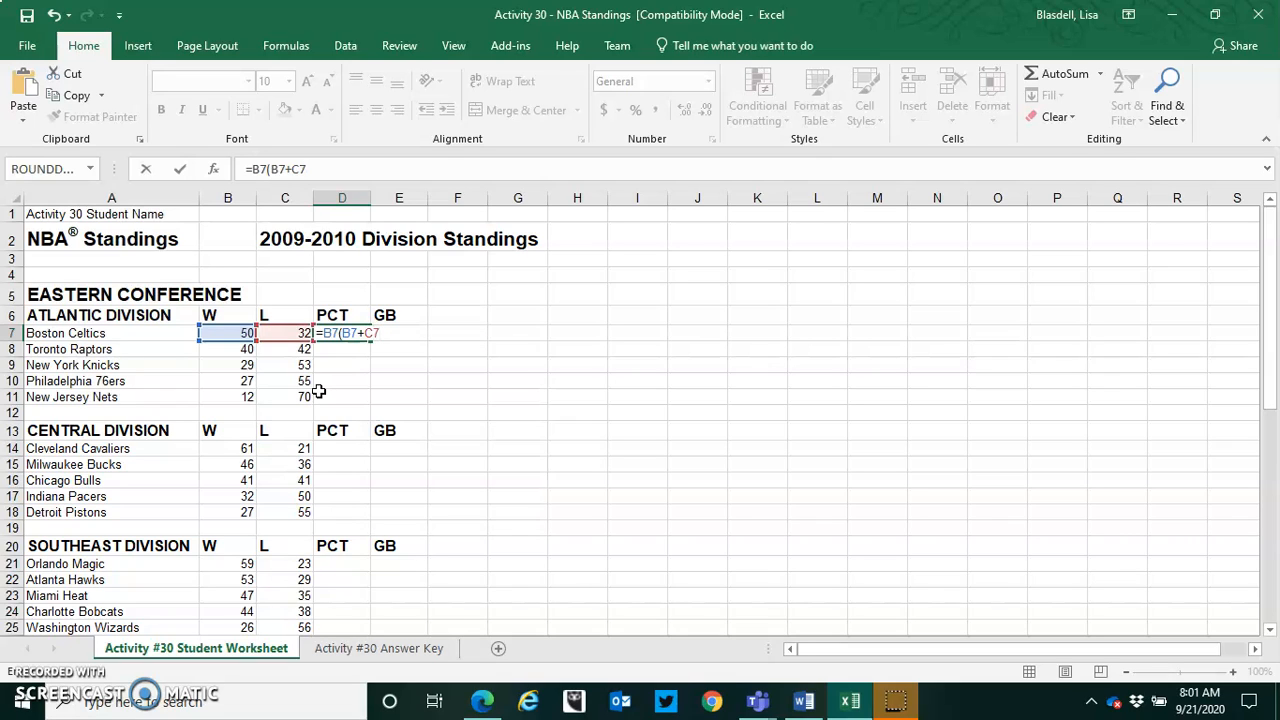
{"action": "type", "text": ")"}
{"action": "key", "text": "Return"}
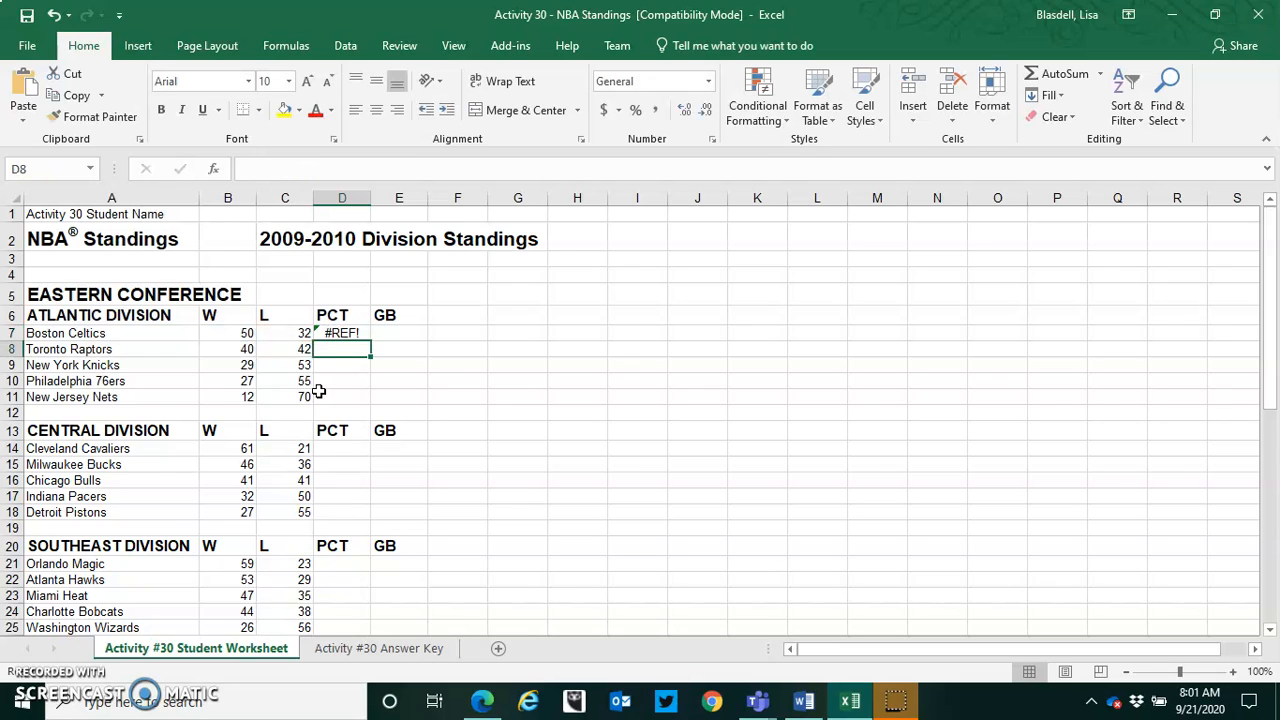
Correct the Boston Celtics PCT formula in D7 to =B7/(B7+C7) by adding the missing division sign.
{"action": "left_click", "coordinate": [341, 334]}
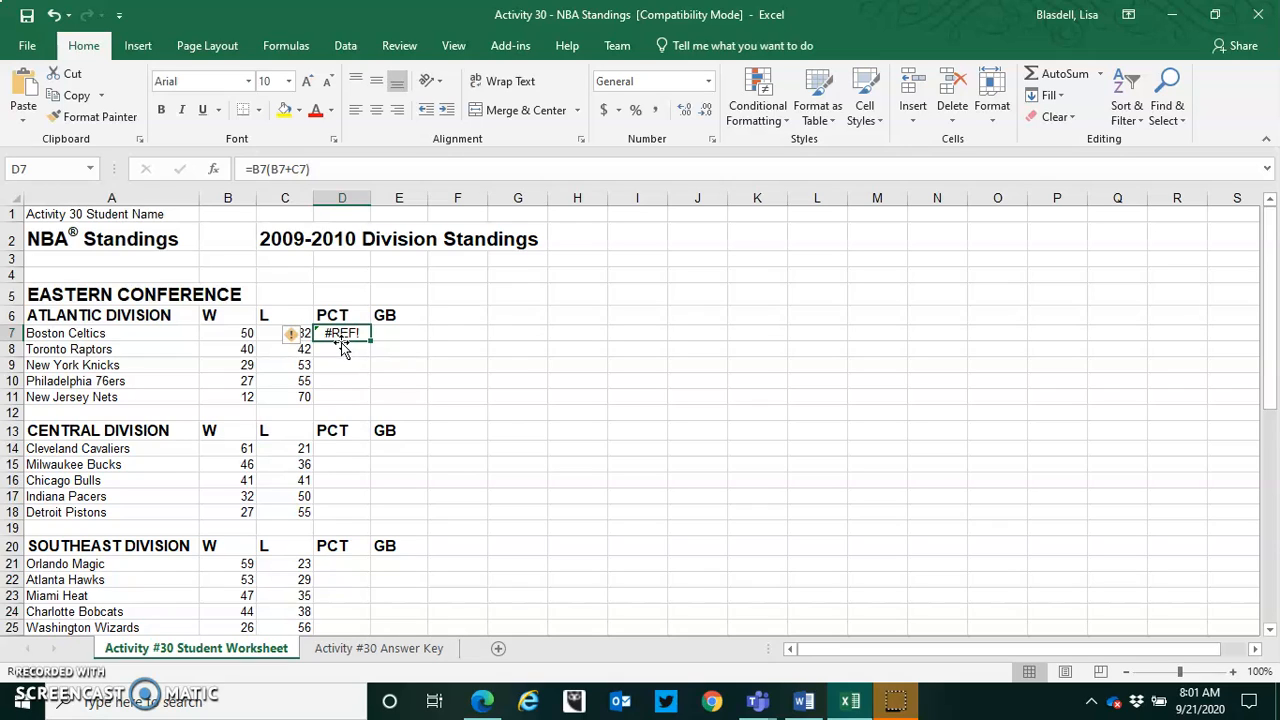
{"action": "left_click", "coordinate": [268, 169]}
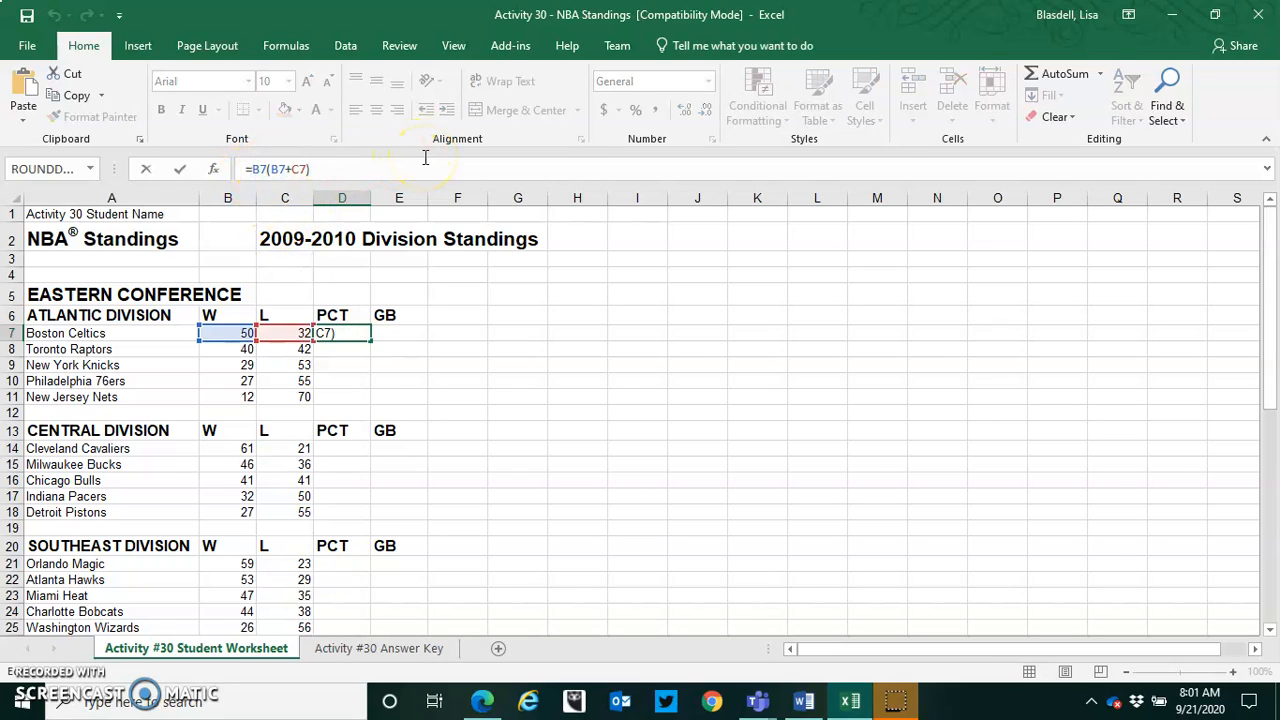
{"action": "type", "text": "/"}
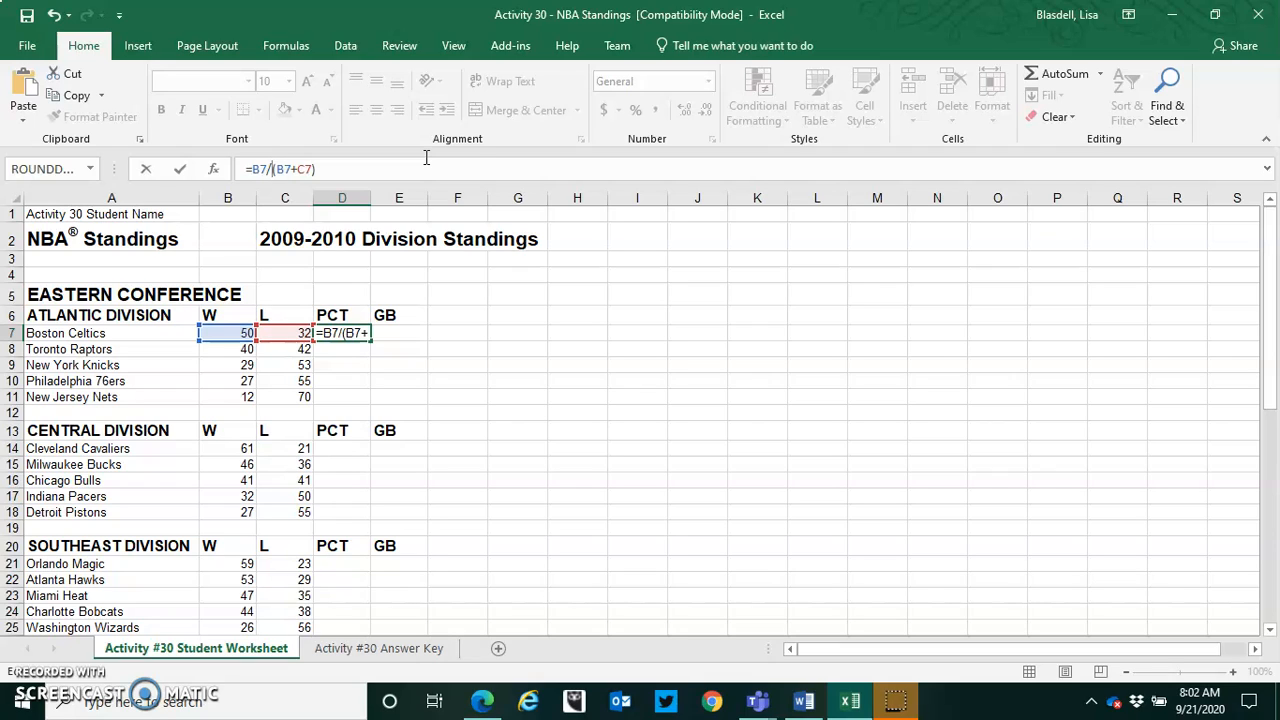
{"action": "key", "text": "Return"}
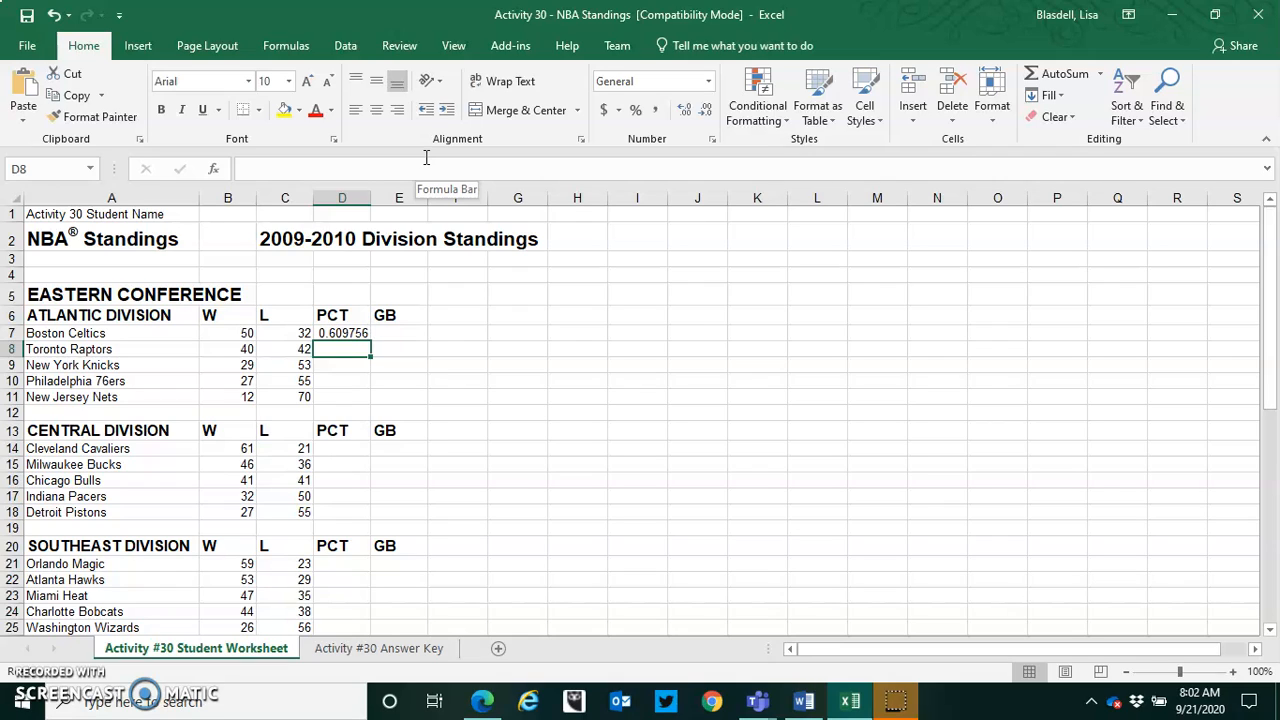
Fill the PCT formula from D7 down through D11 for the remaining Atlantic Division teams.
{"action": "left_click", "coordinate": [409, 337]}
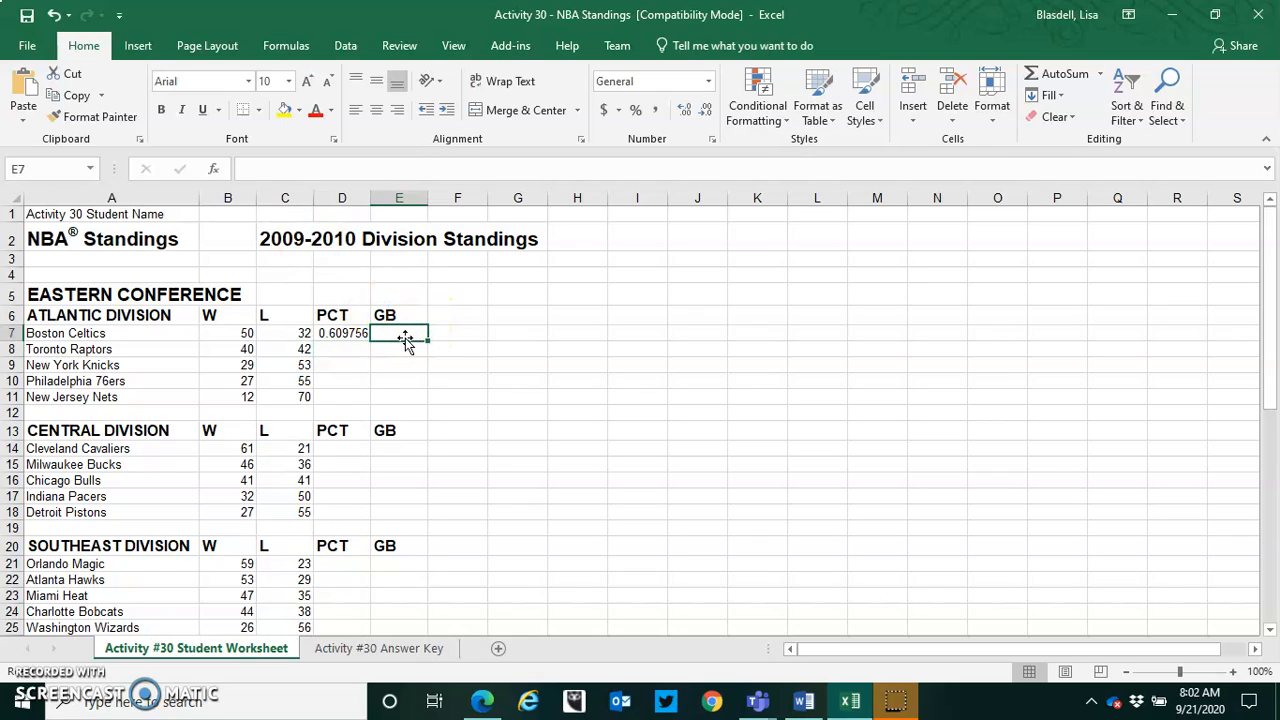
{"action": "left_click", "coordinate": [367, 360]}
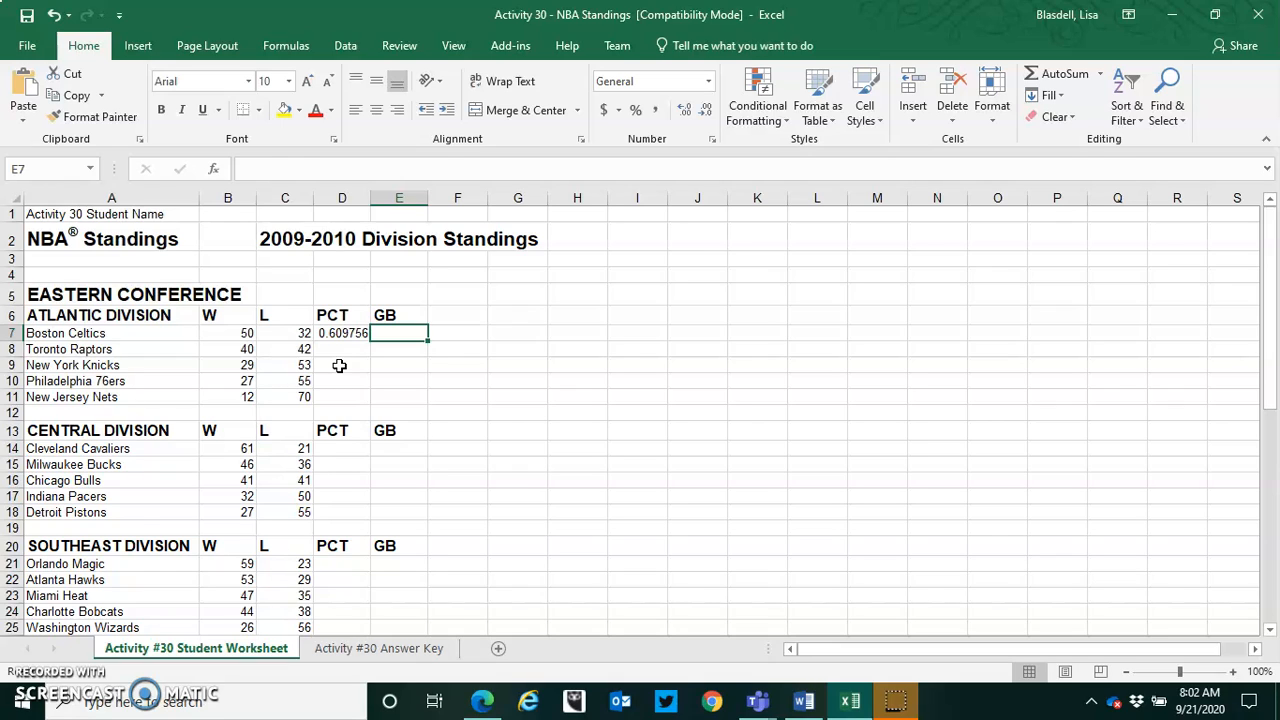
{"action": "left_click", "coordinate": [342, 333]}
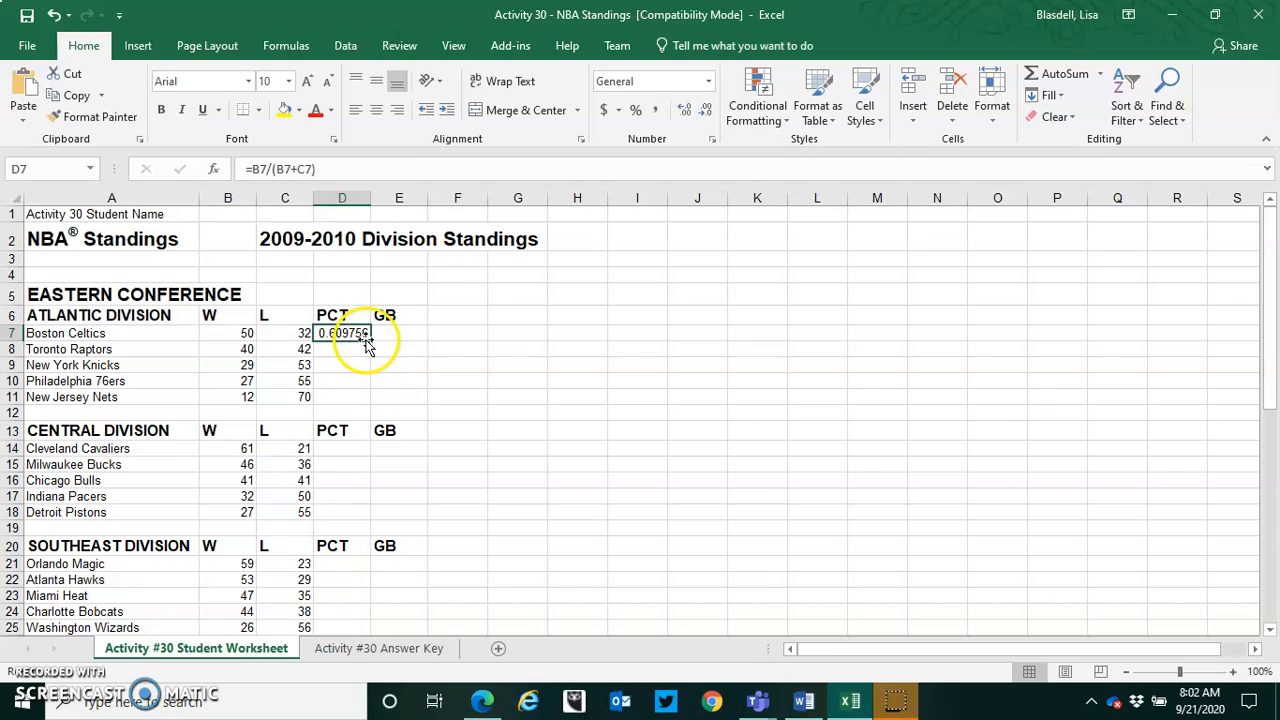
{"action": "left_click_drag", "start_coordinate": [368, 340], "coordinate": [359, 404]}
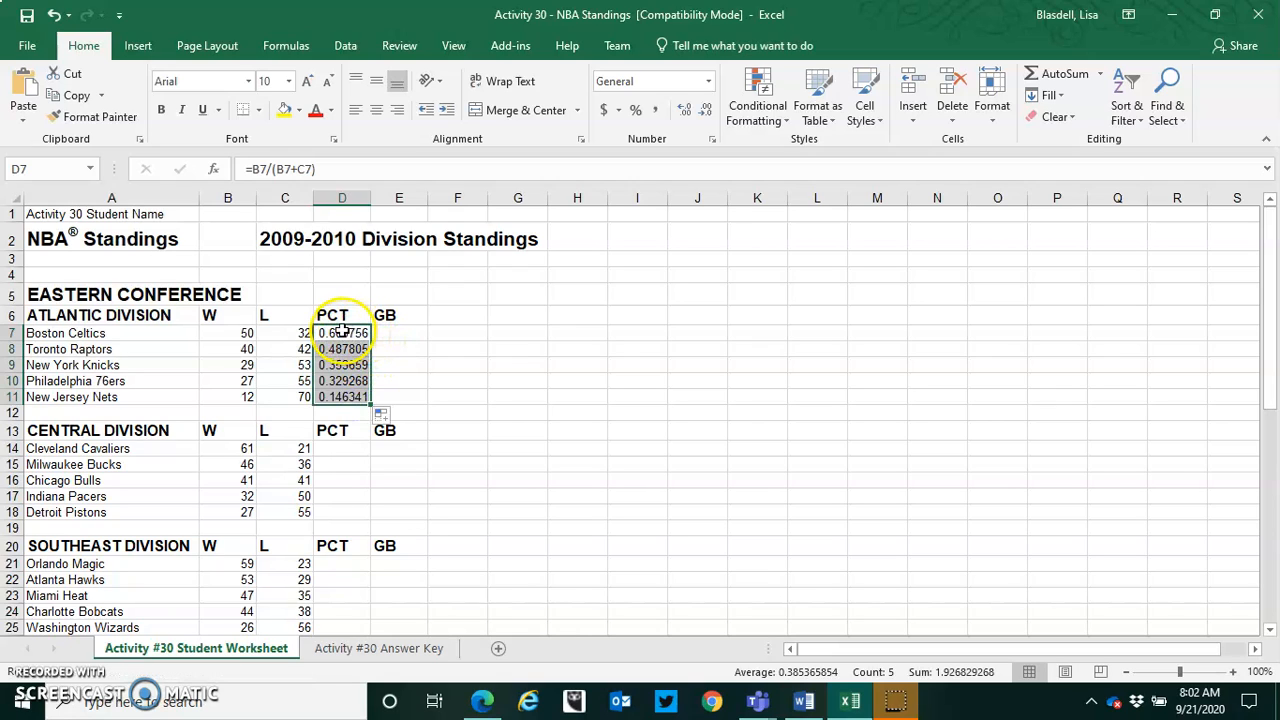
Copy the PCT formula from D7 to D14 and fill it down through D18 for the Central Division teams.
{"action": "left_click", "coordinate": [342, 332]}
{"action": "right_click", "coordinate": [343, 333]}
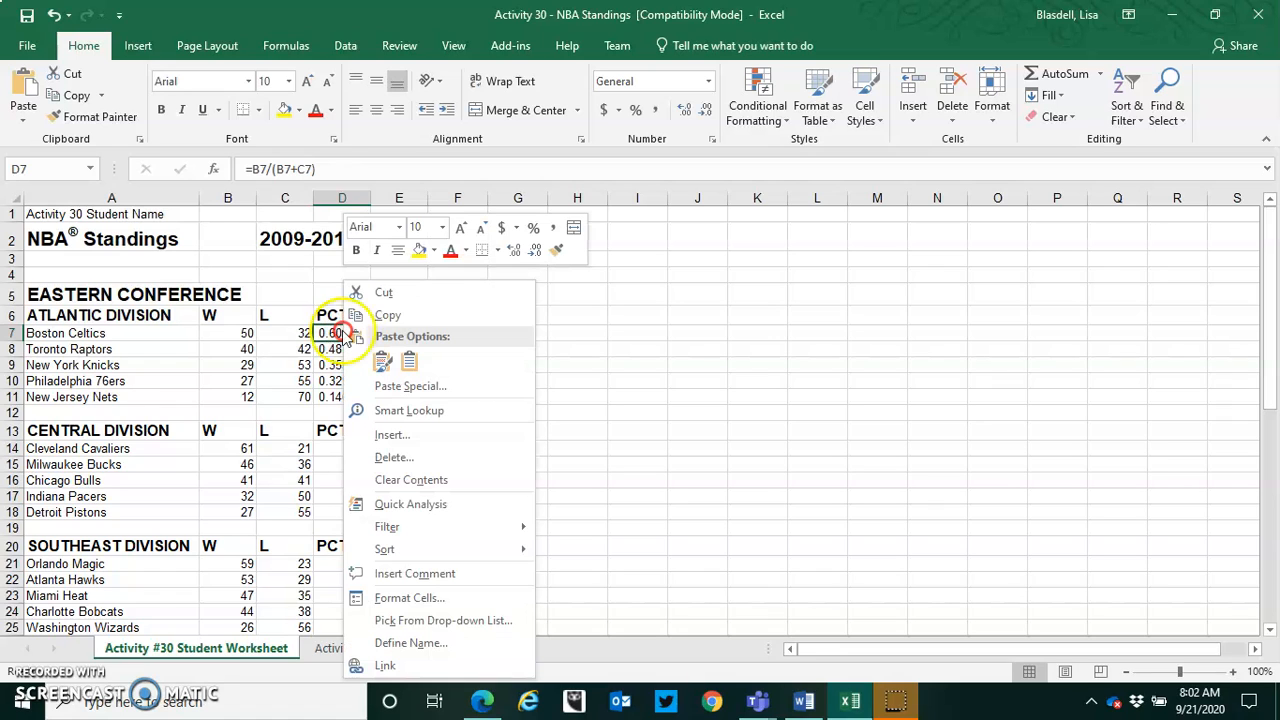
{"action": "left_click", "coordinate": [386, 315]}
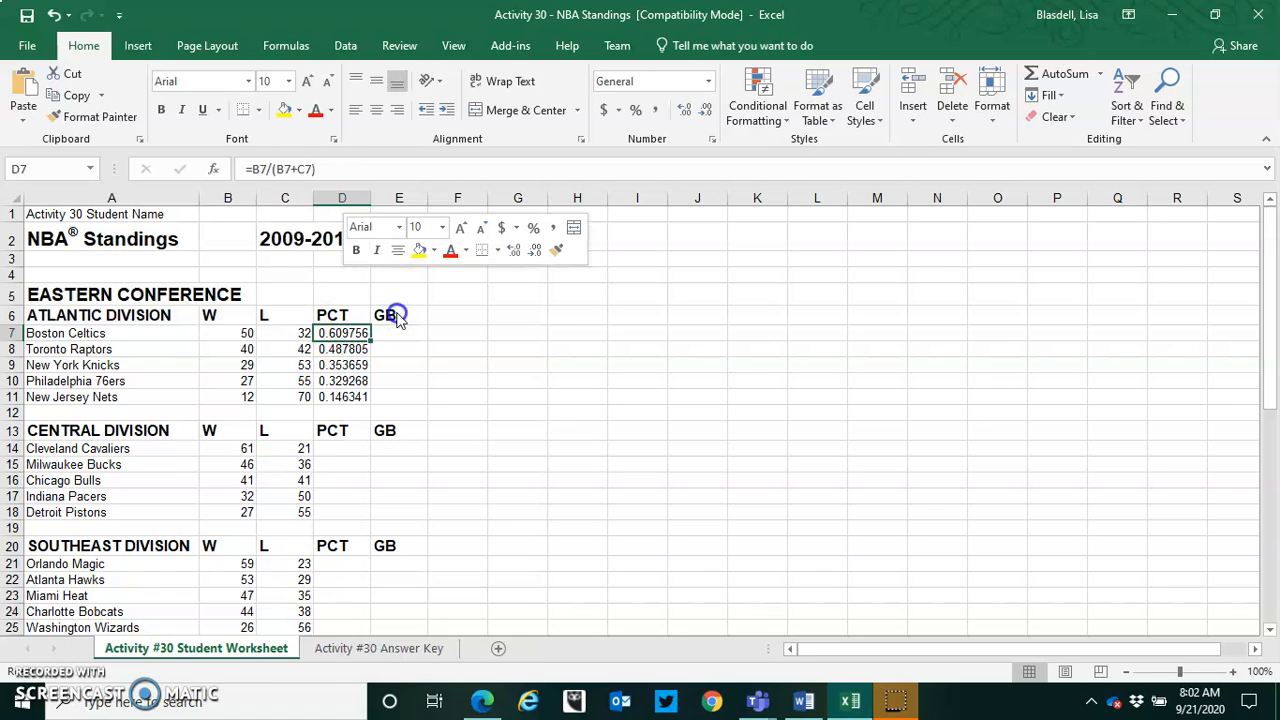
{"action": "left_click", "coordinate": [338, 451]}
{"action": "right_click", "coordinate": [338, 451]}
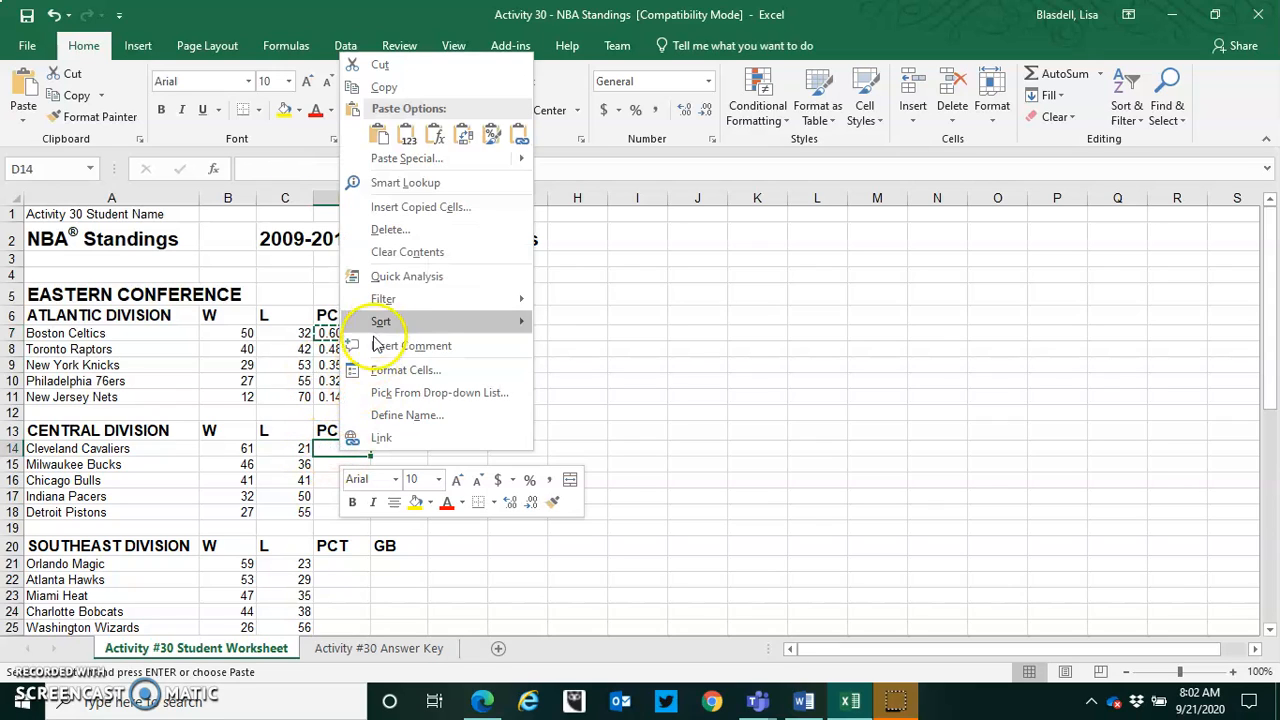
{"action": "left_click", "coordinate": [380, 138]}
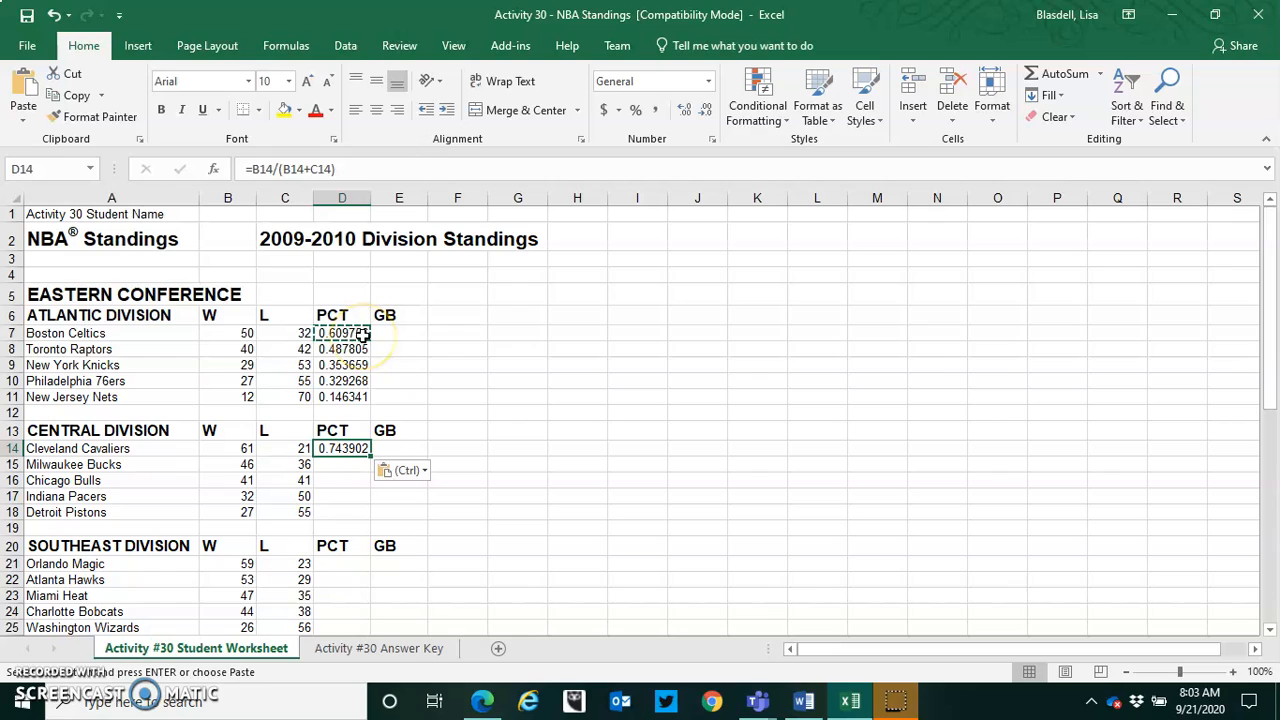
{"action": "left_click_drag", "start_coordinate": [371, 454], "coordinate": [358, 516]}
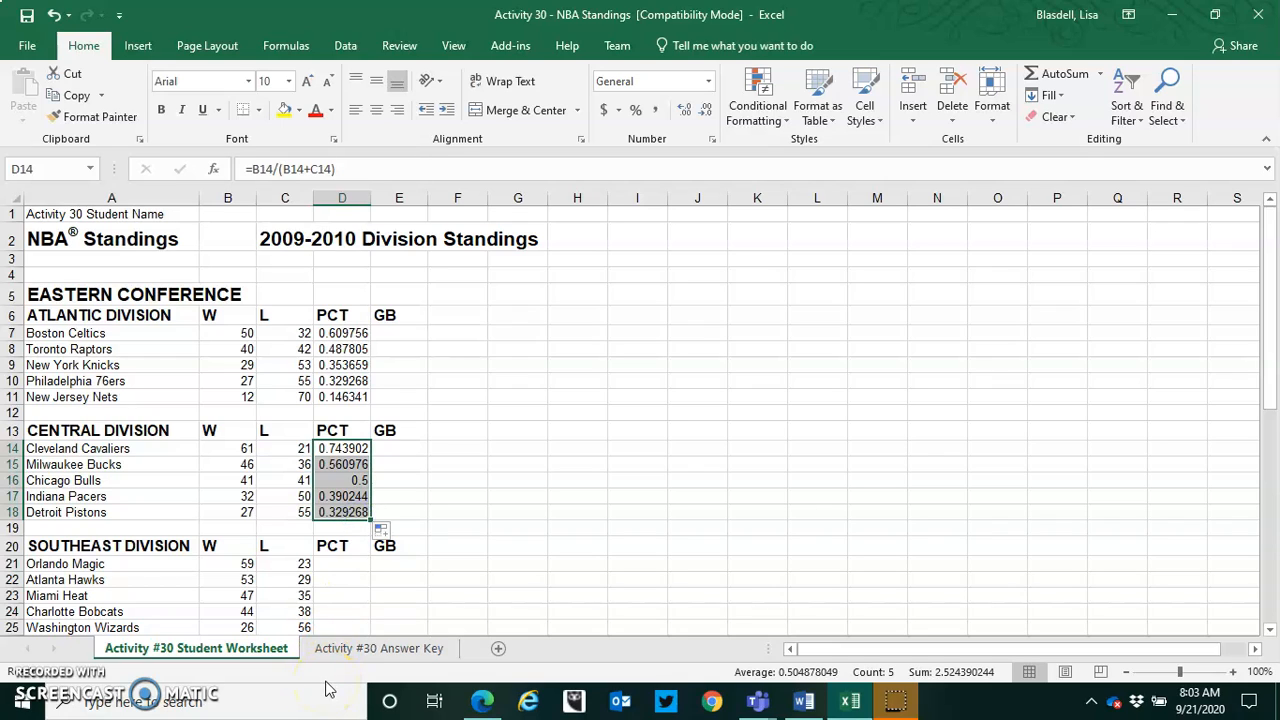
{"action": "left_click", "coordinate": [342, 563]}
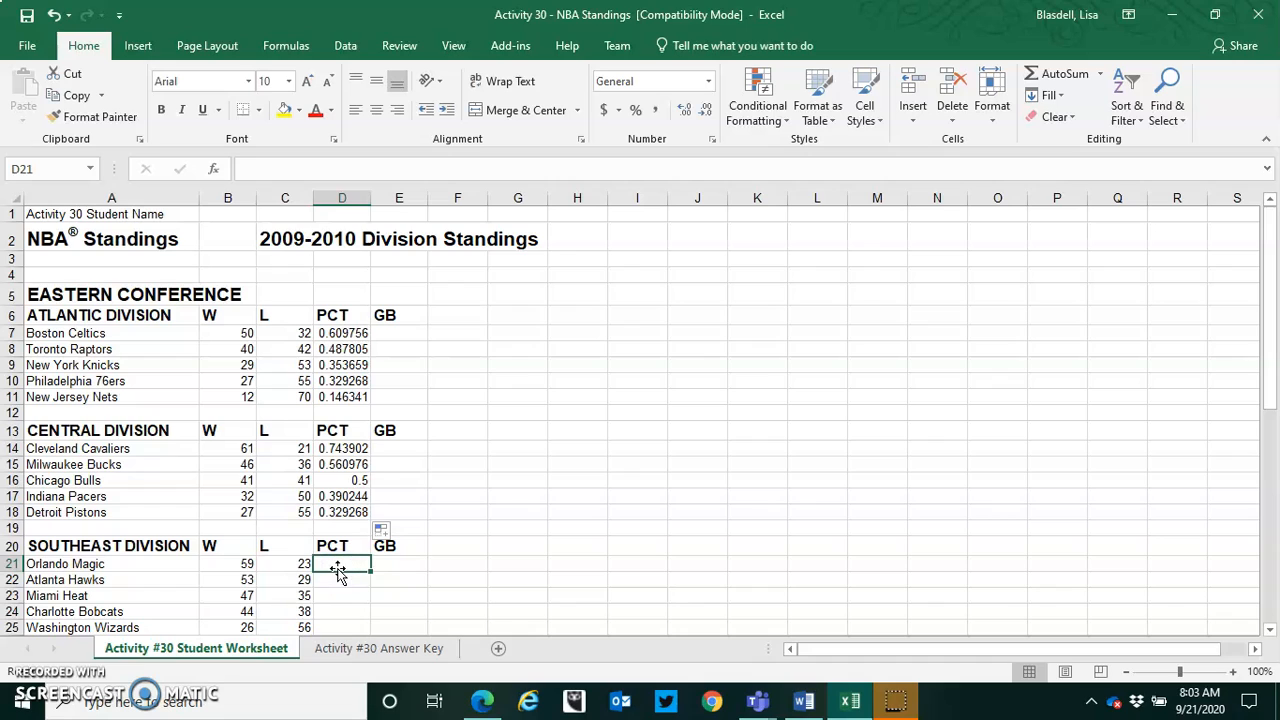
{"action": "left_click", "coordinate": [338, 570]}
{"action": "right_click", "coordinate": [334, 564]}
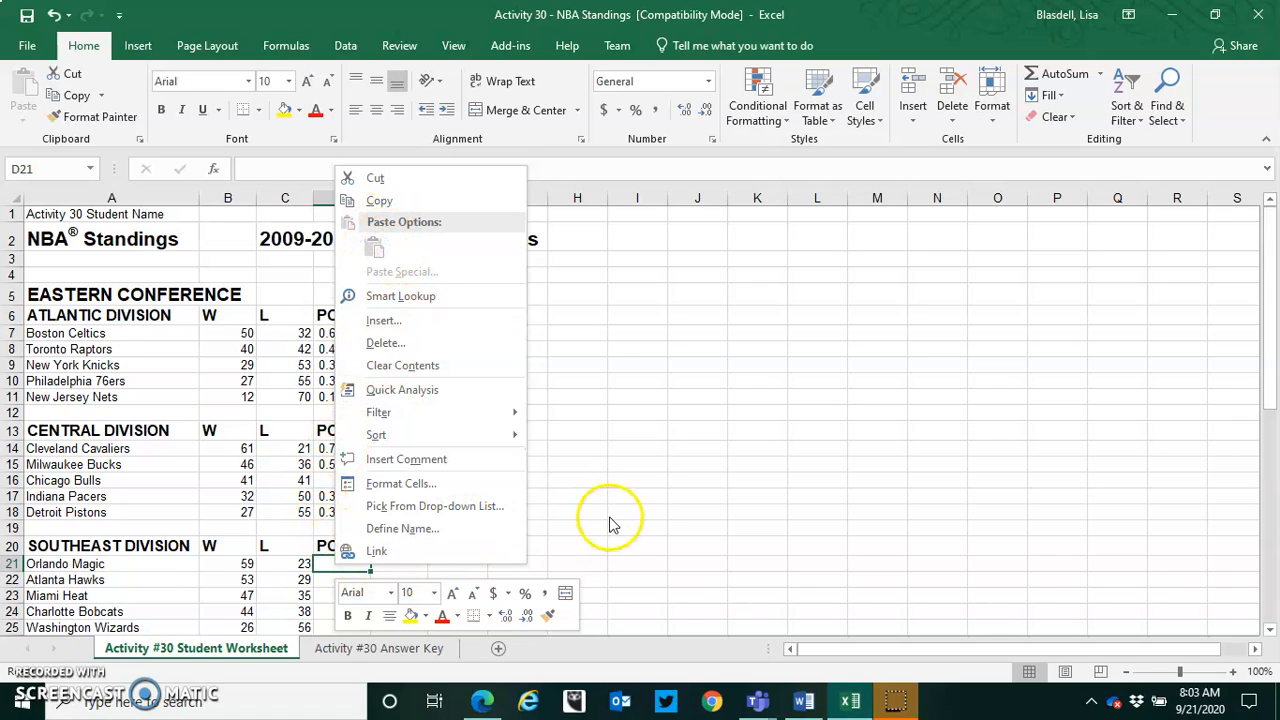
{"action": "left_click", "coordinate": [718, 670]}
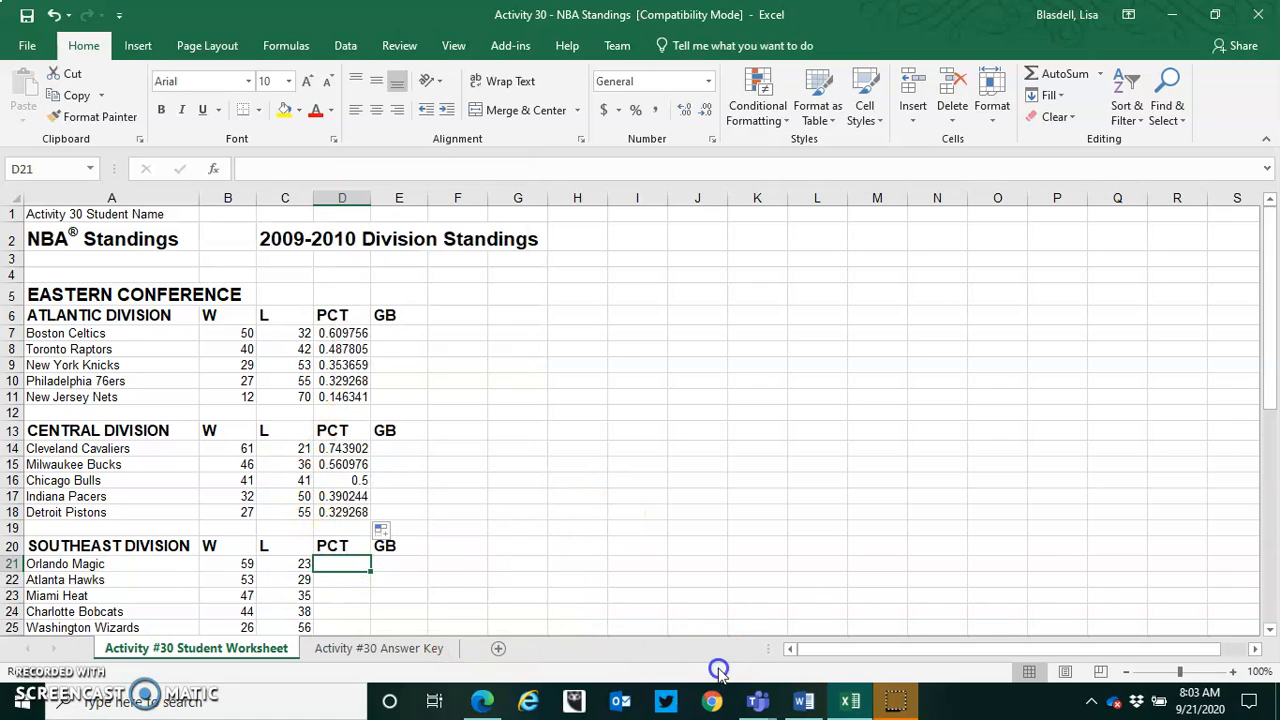
Copy the PCT formula from D7 to D21 and fill it down through D25 for the Southeast Division teams.
{"action": "left_click", "coordinate": [327, 331]}
{"action": "right_click", "coordinate": [329, 331]}
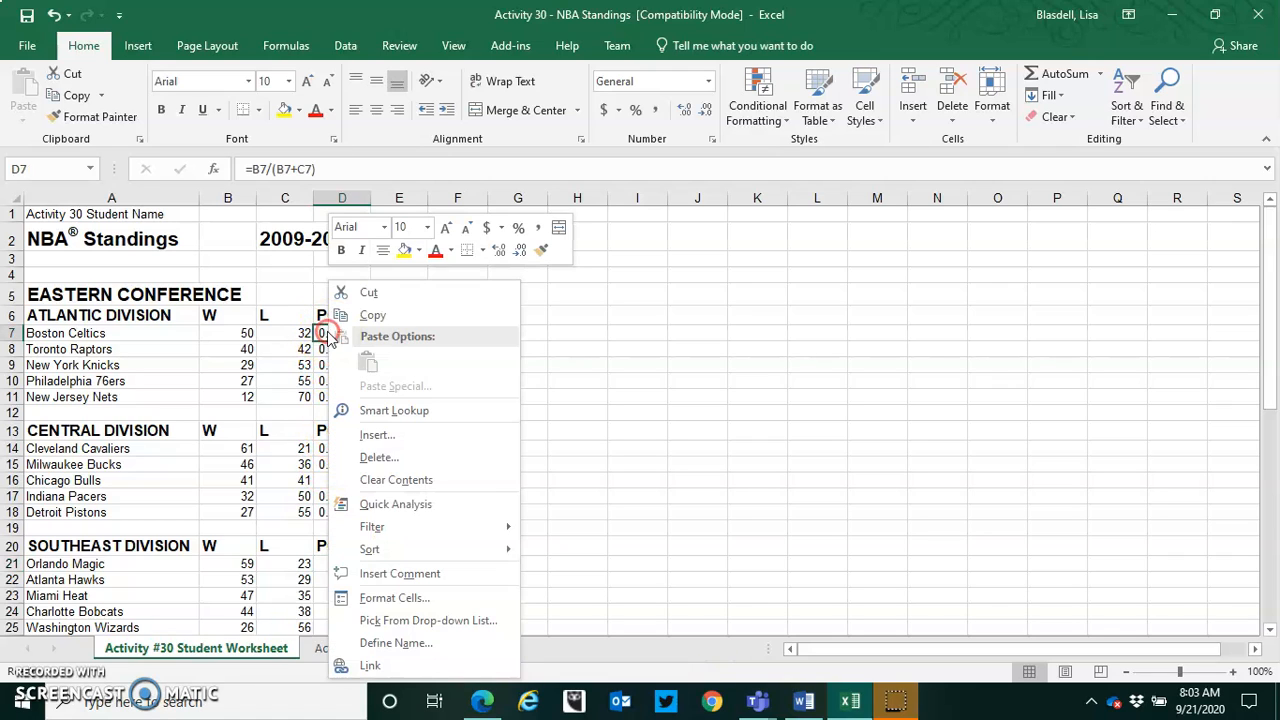
{"action": "left_click", "coordinate": [384, 315]}
{"action": "left_click", "coordinate": [337, 564]}
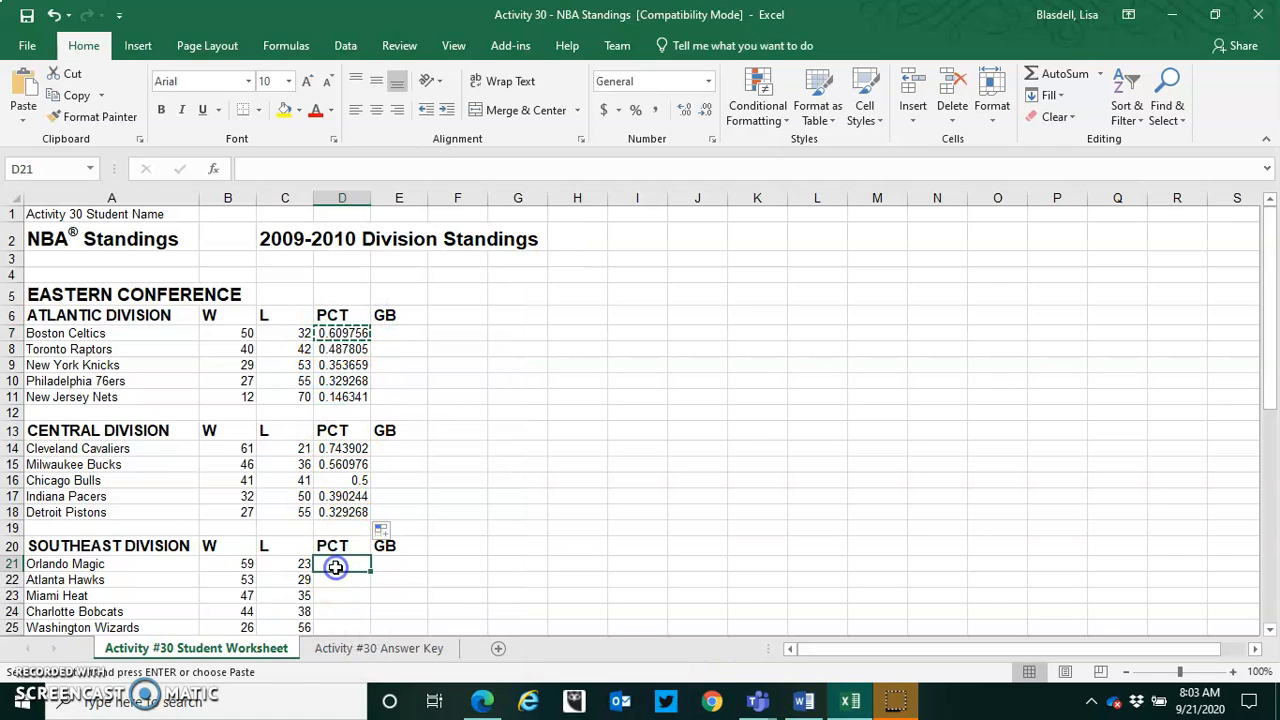
{"action": "right_click", "coordinate": [337, 564]}
{"action": "left_click", "coordinate": [378, 250]}
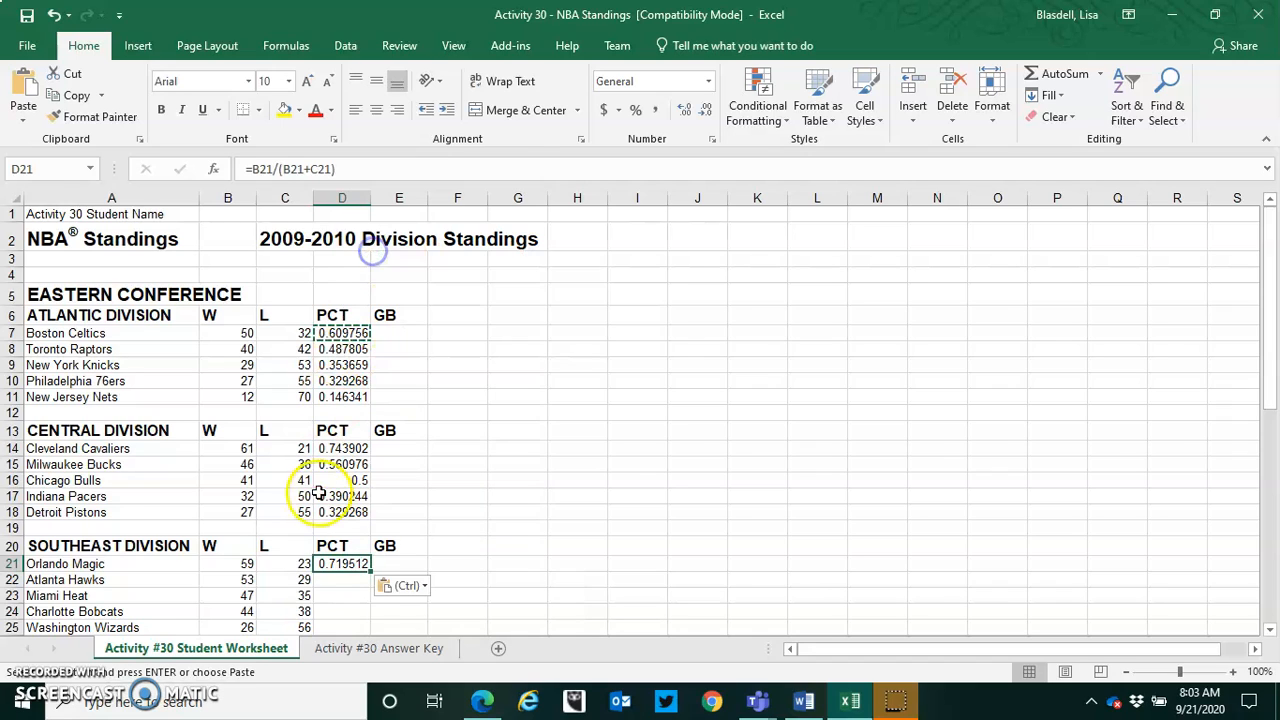
{"action": "left_click_drag", "start_coordinate": [372, 569], "coordinate": [371, 637]}
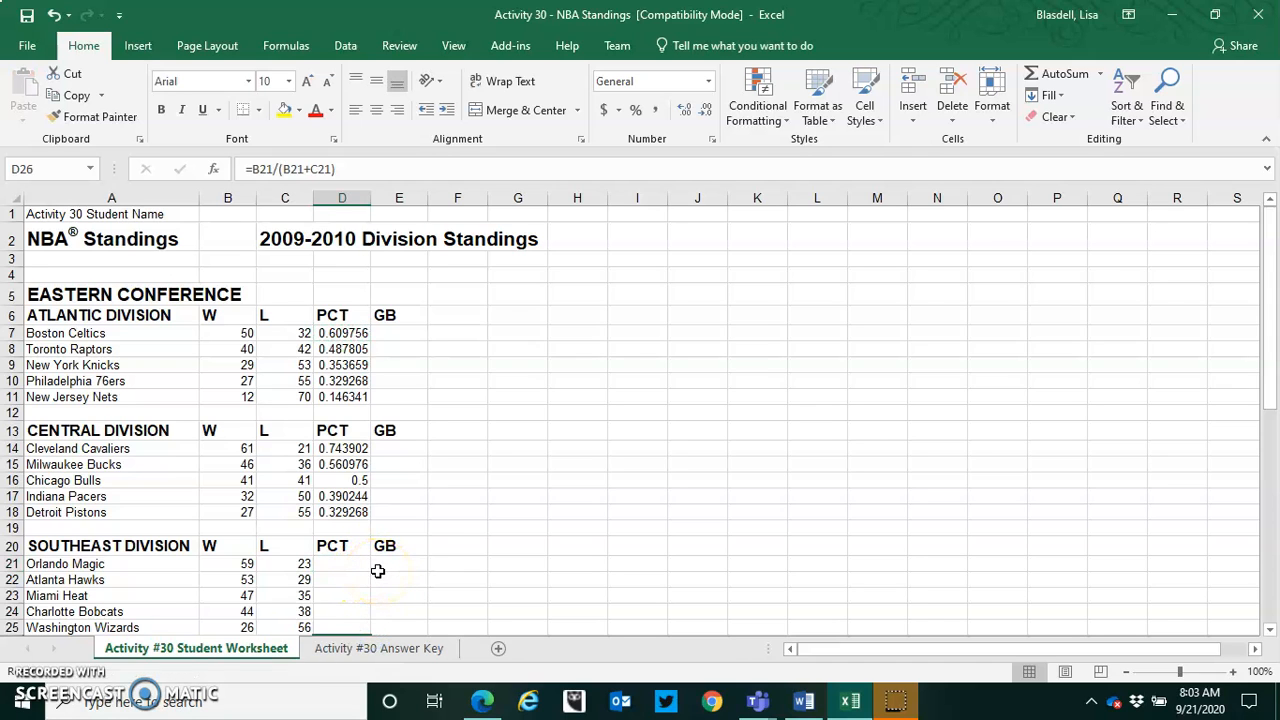
{"action": "key", "text": "ctrl+z"}
{"action": "scroll", "coordinate": [378, 571], "scroll_direction": "down", "scroll_amount": 4}
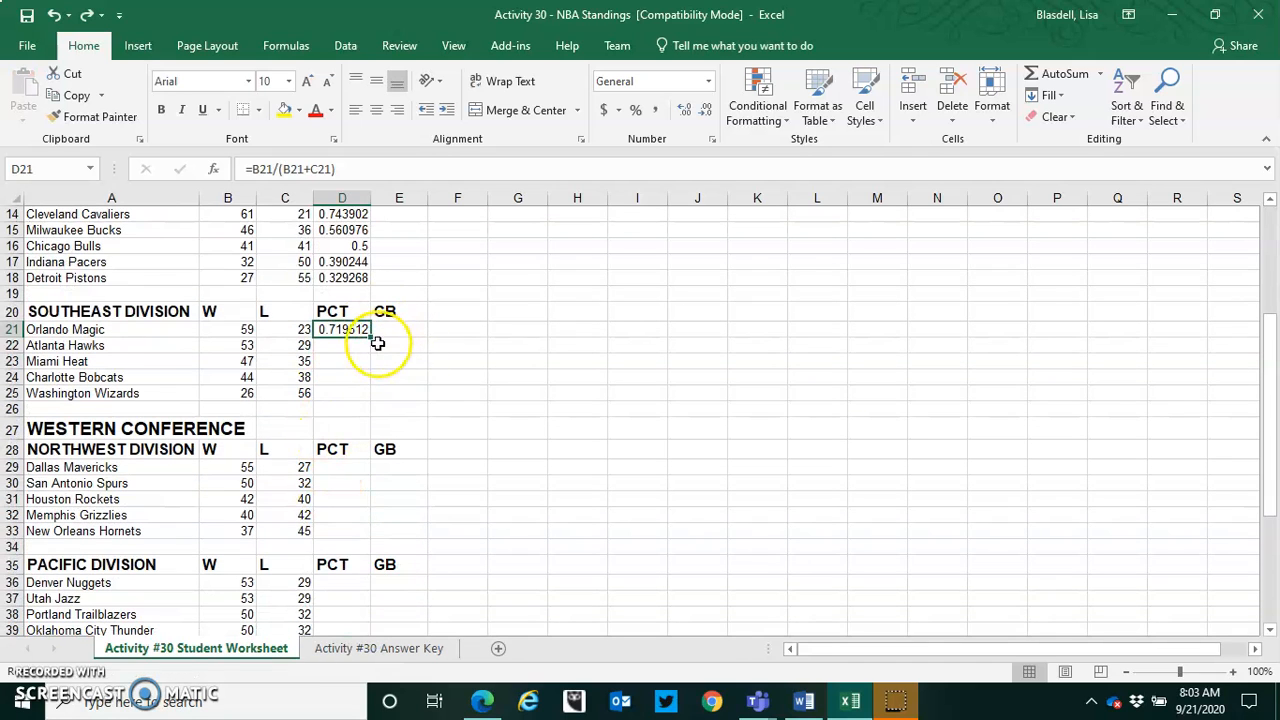
{"action": "left_click_drag", "start_coordinate": [370, 337], "coordinate": [378, 400]}
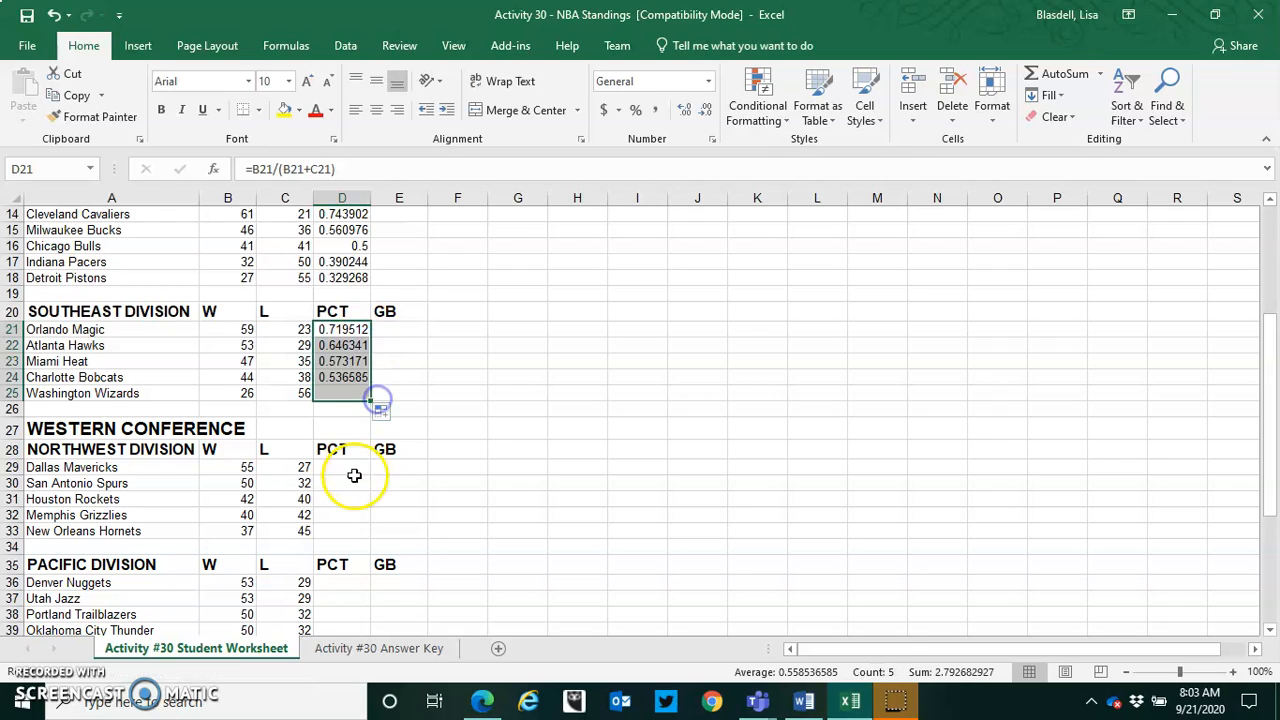
{"action": "left_click", "coordinate": [344, 469]}
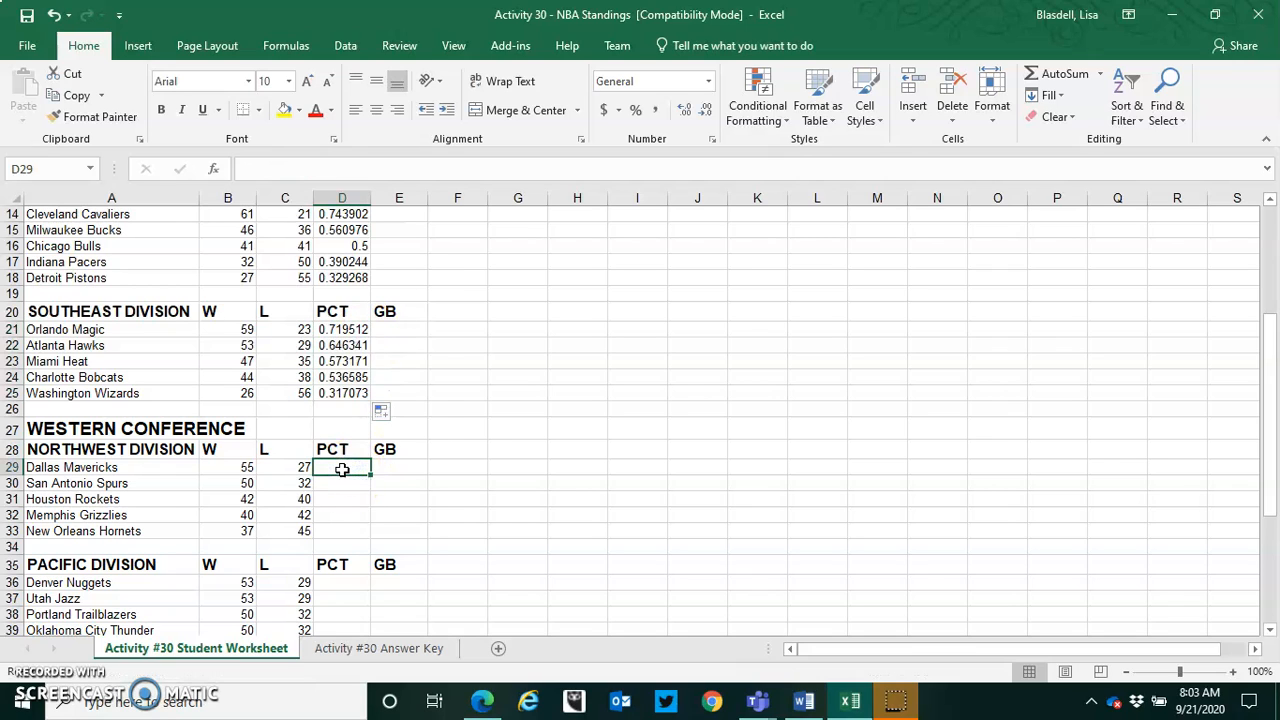
{"action": "right_click", "coordinate": [342, 469]}
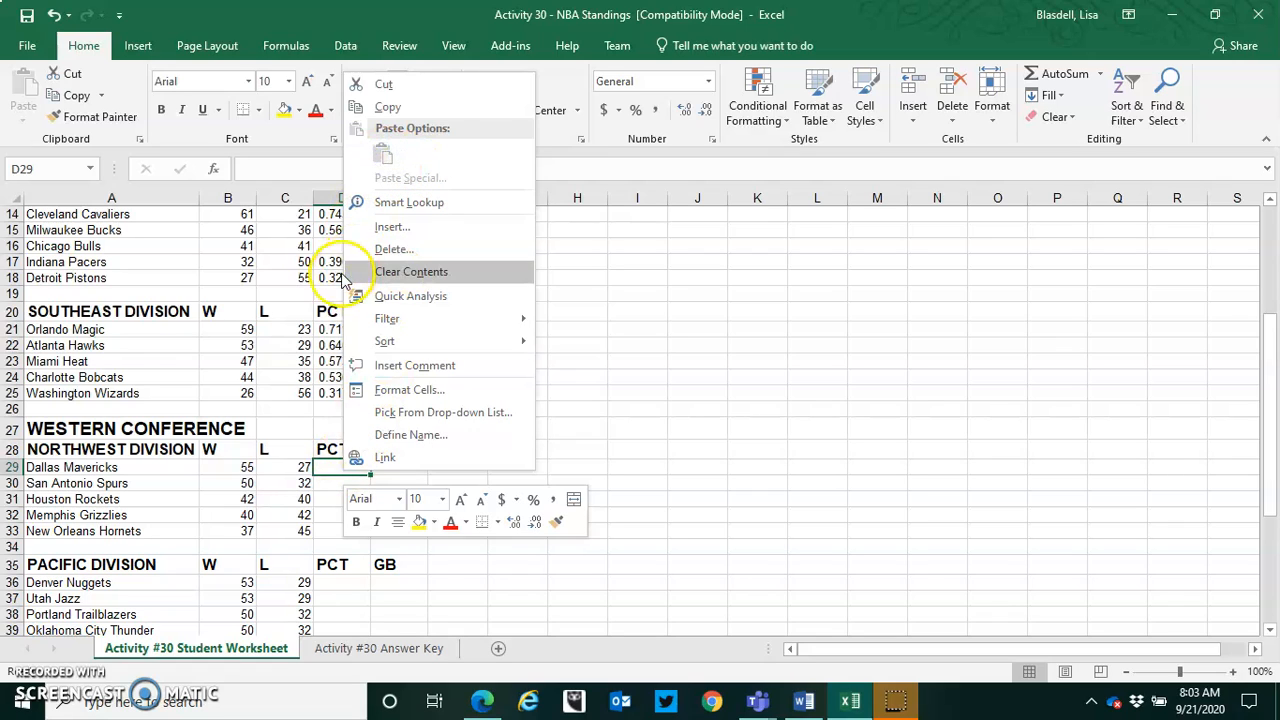
{"action": "left_click", "coordinate": [334, 318]}
Copy the PCT formula from D21 to D29 and fill it down through D33 for the Northwest Division teams.
{"action": "left_click", "coordinate": [329, 329]}
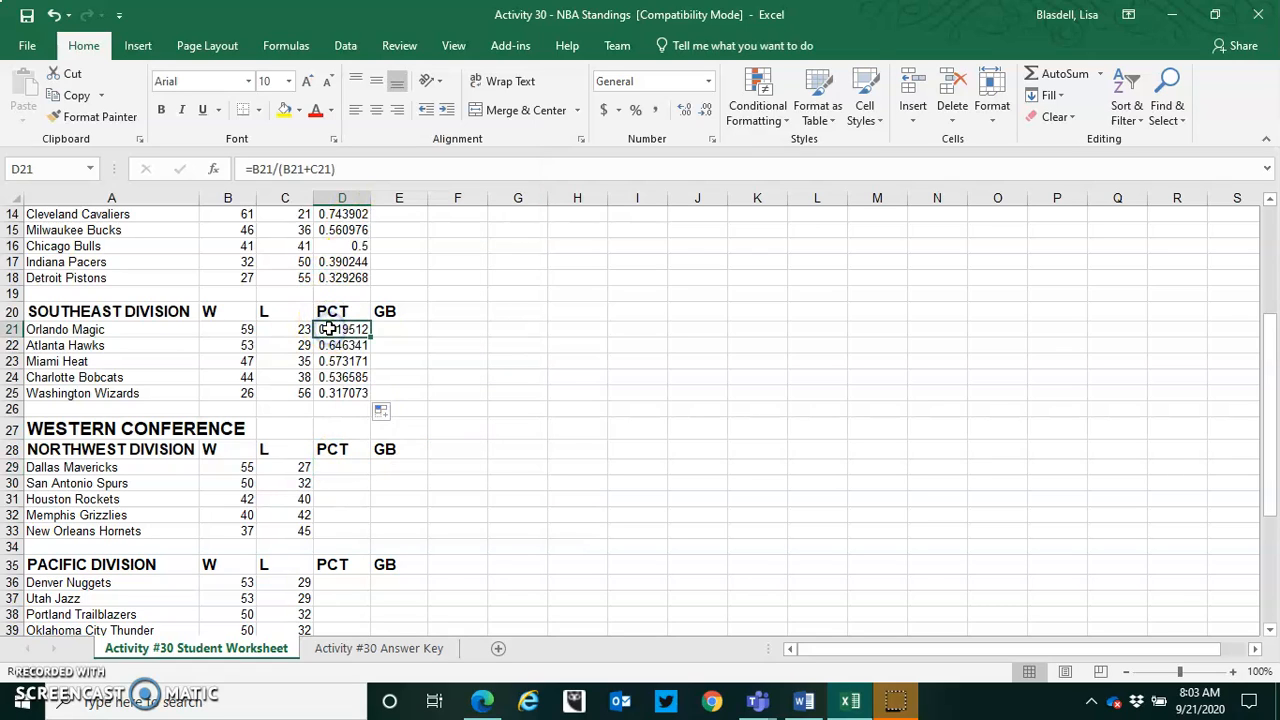
{"action": "right_click", "coordinate": [329, 329]}
{"action": "left_click", "coordinate": [362, 318]}
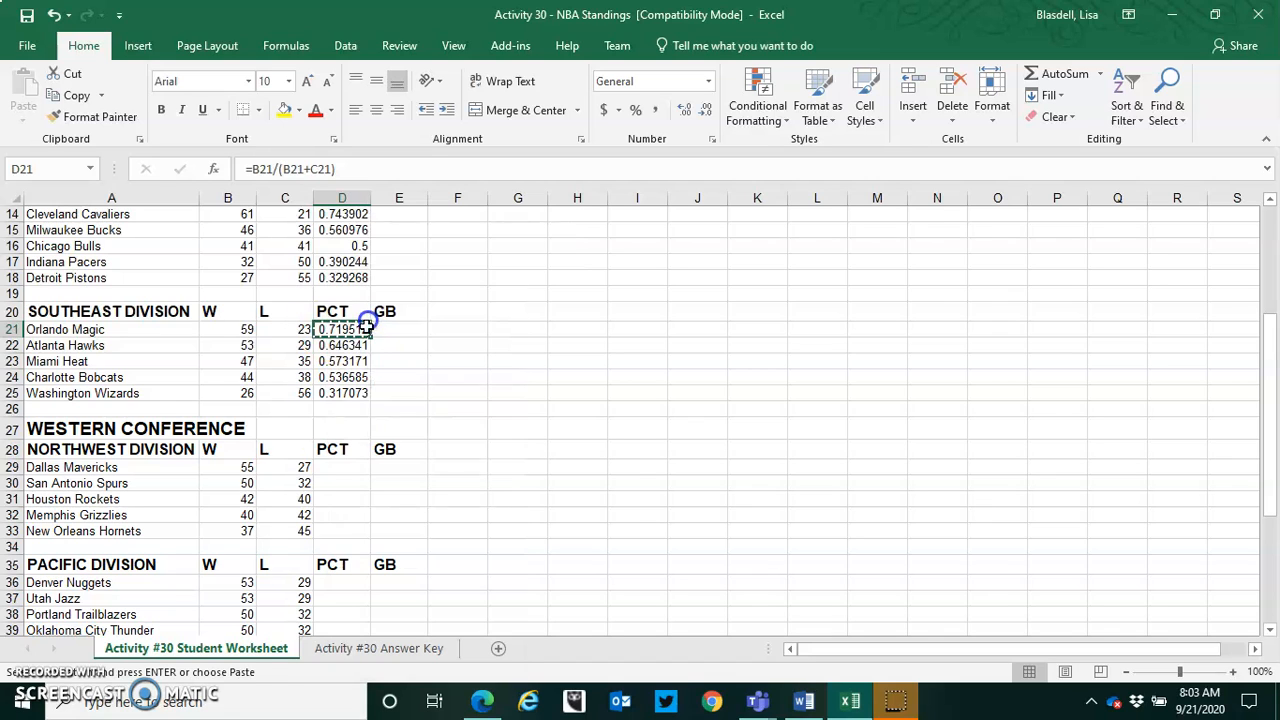
{"action": "left_click", "coordinate": [337, 465]}
{"action": "right_click", "coordinate": [337, 465]}
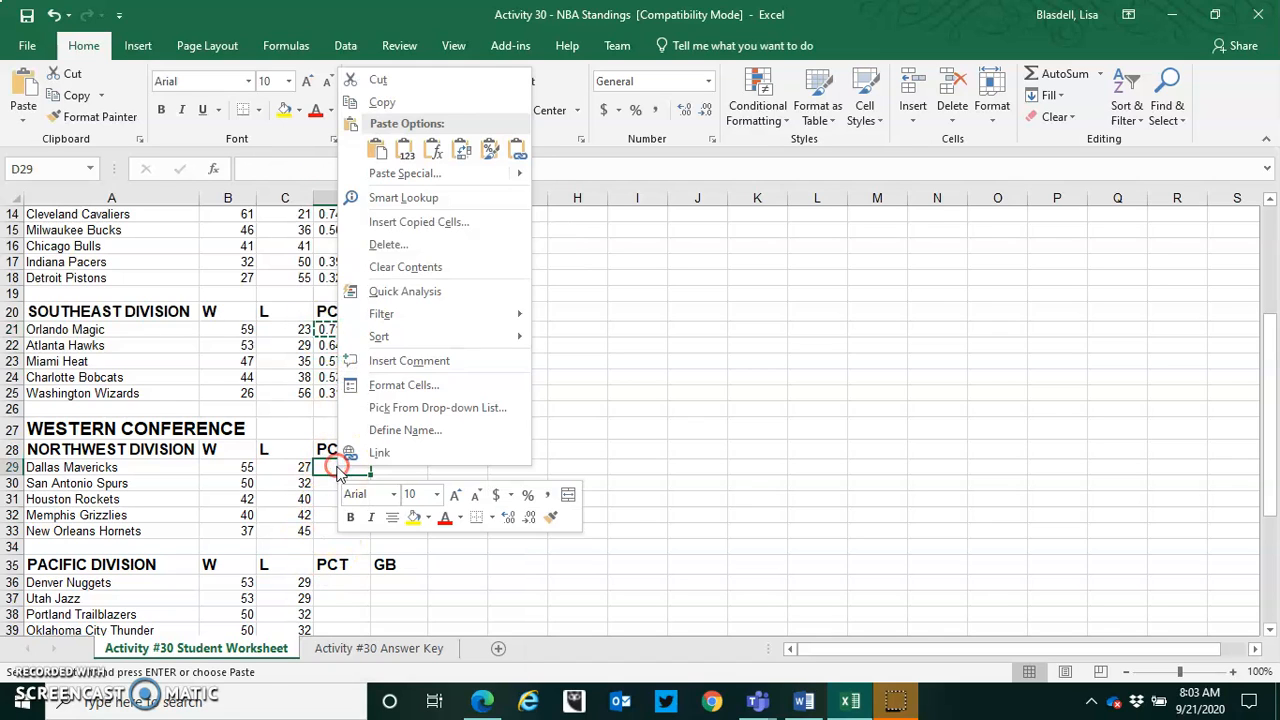
{"action": "left_click", "coordinate": [371, 156]}
{"action": "left_click_drag", "start_coordinate": [369, 475], "coordinate": [358, 538]}
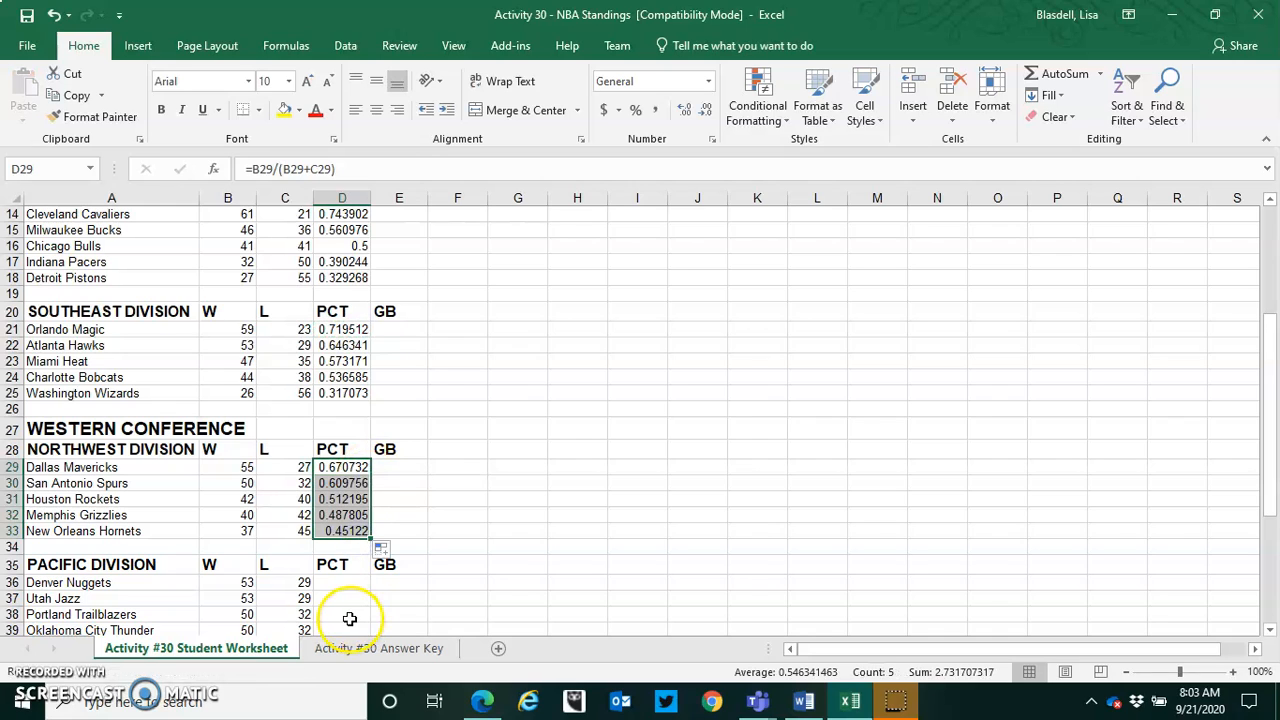
Copy the PCT formula from D29 to D36 and fill it down through D40 for the Pacific Division teams.
{"action": "left_click", "coordinate": [330, 467]}
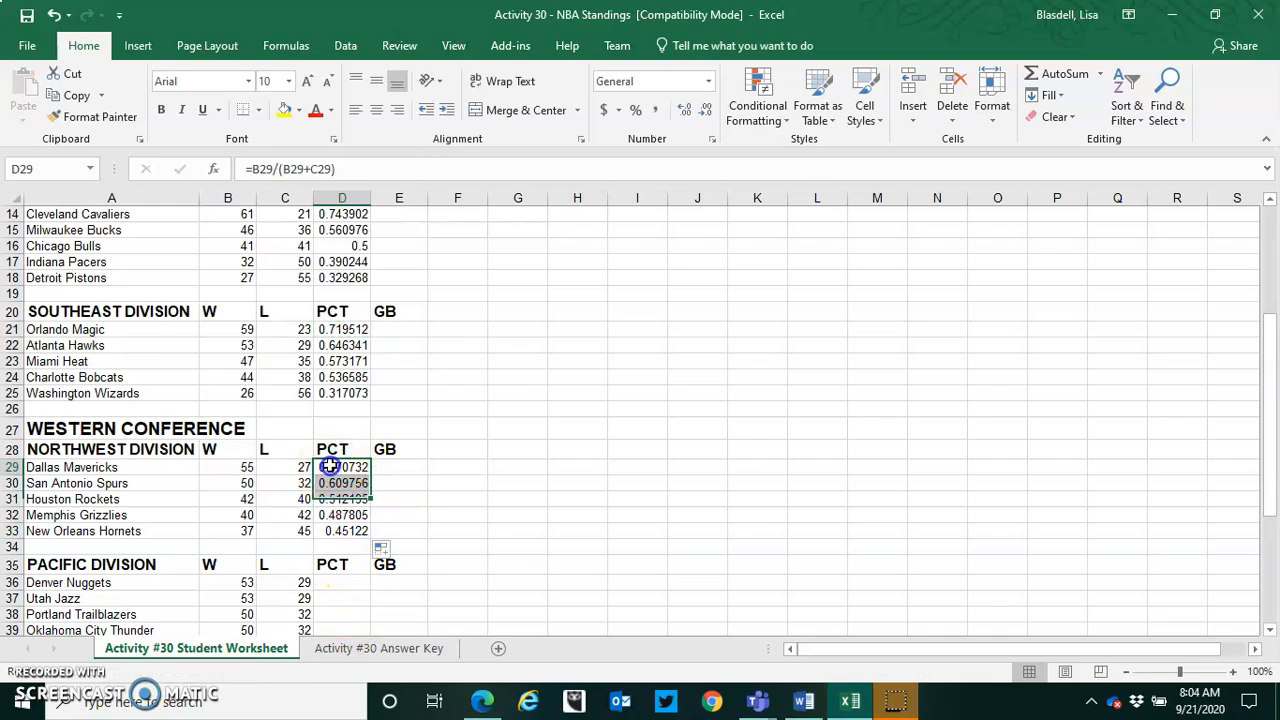
{"action": "right_click", "coordinate": [330, 467]}
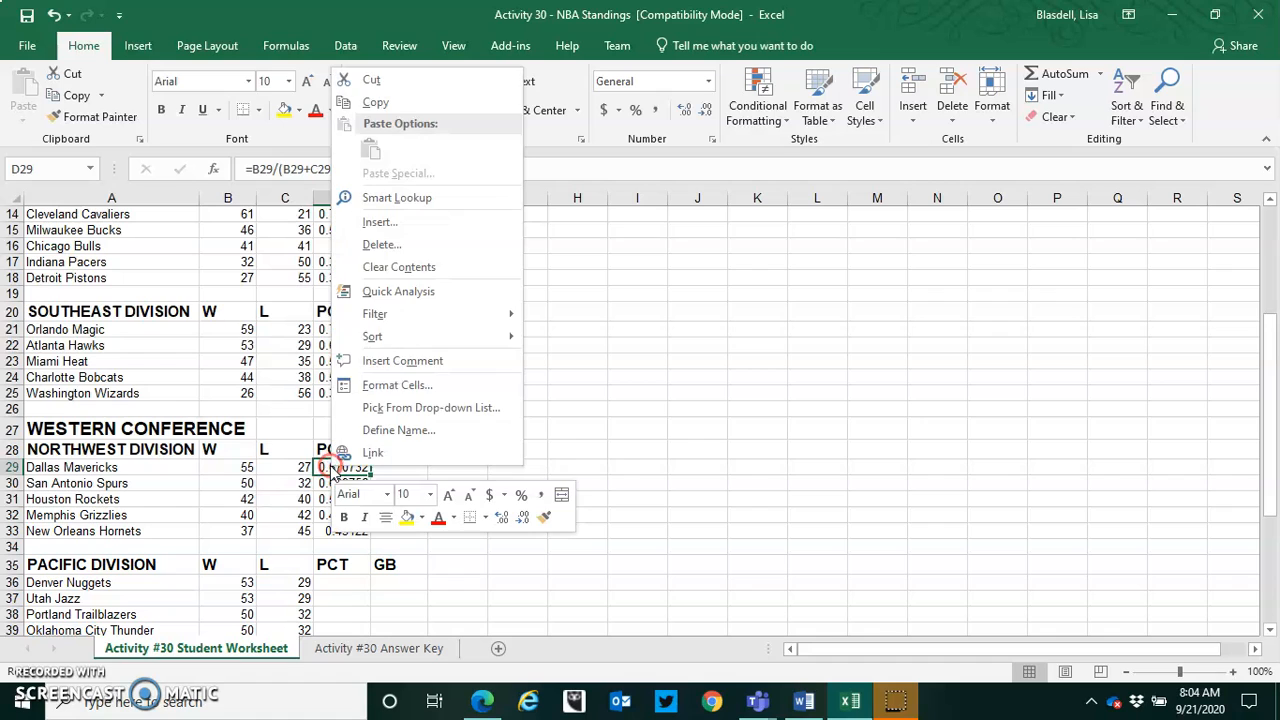
{"action": "left_click", "coordinate": [368, 106]}
{"action": "left_click", "coordinate": [330, 584]}
{"action": "right_click", "coordinate": [330, 584]}
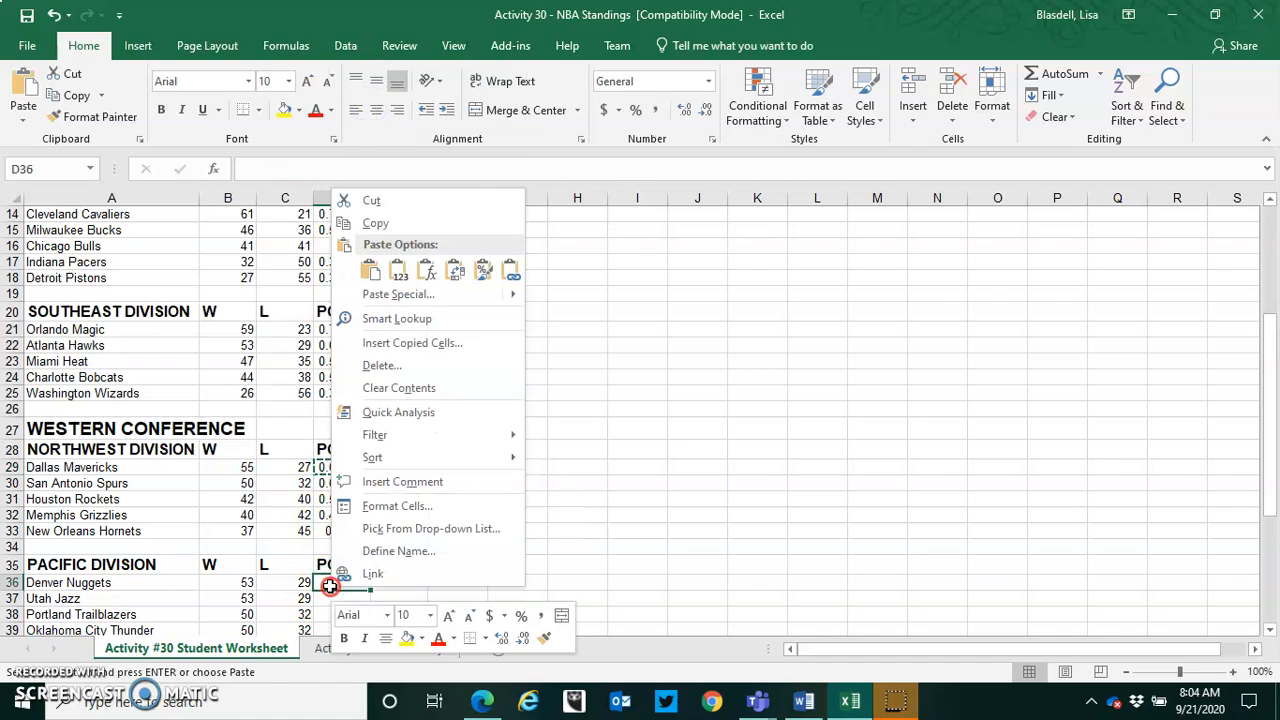
{"action": "left_click", "coordinate": [370, 270]}
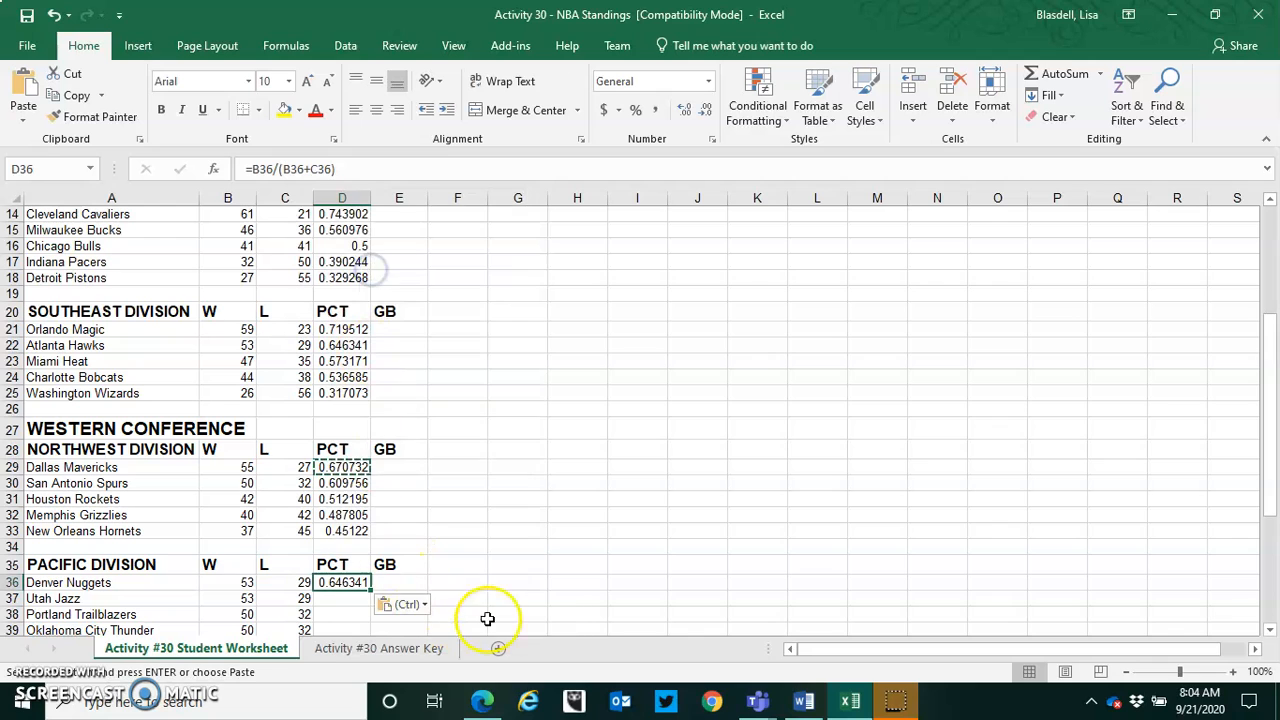
{"action": "left_click_drag", "start_coordinate": [1275, 400], "coordinate": [1270, 440]}
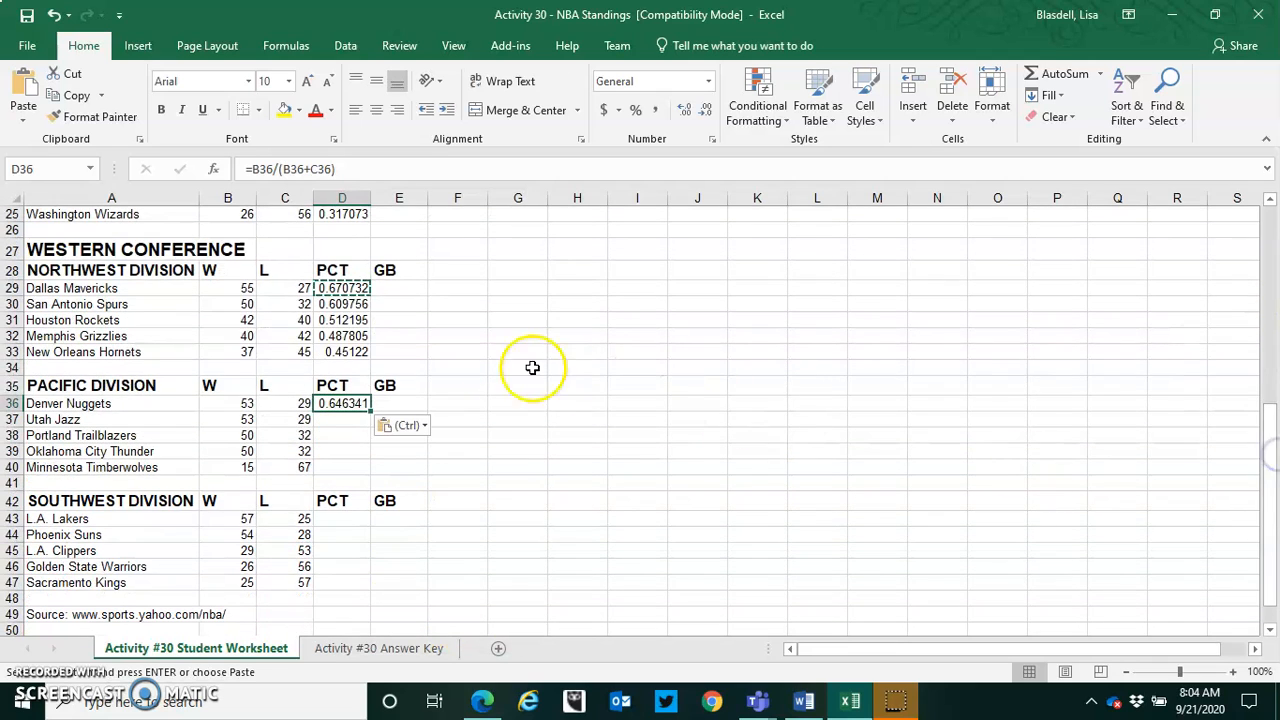
{"action": "mouse_move", "coordinate": [370, 411]}
{"action": "left_mouse_down"}
{"action": "mouse_move", "coordinate": [374, 483]}
{"action": "mouse_move", "coordinate": [374, 469]}
{"action": "left_mouse_up"}
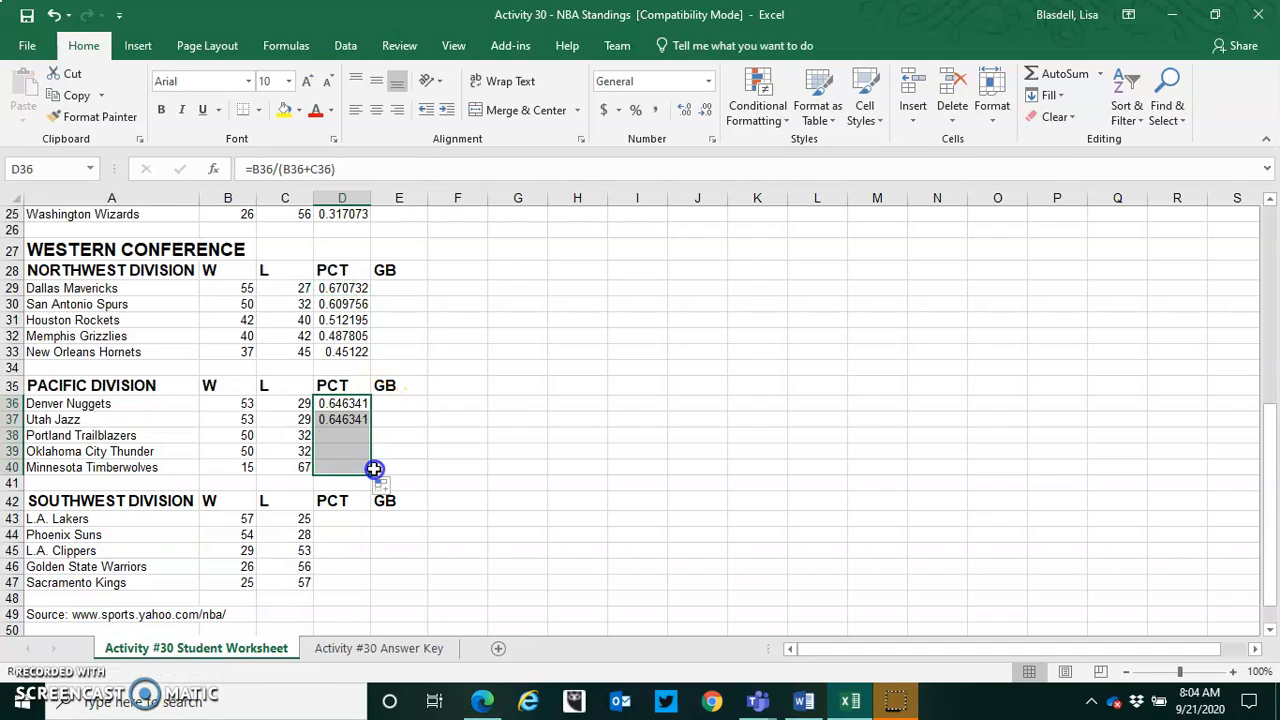
Copy the PCT formula from D36 to D43 and fill it down through D47 for the Southwest Division teams.
{"action": "left_click", "coordinate": [334, 403]}
{"action": "right_click", "coordinate": [339, 400]}
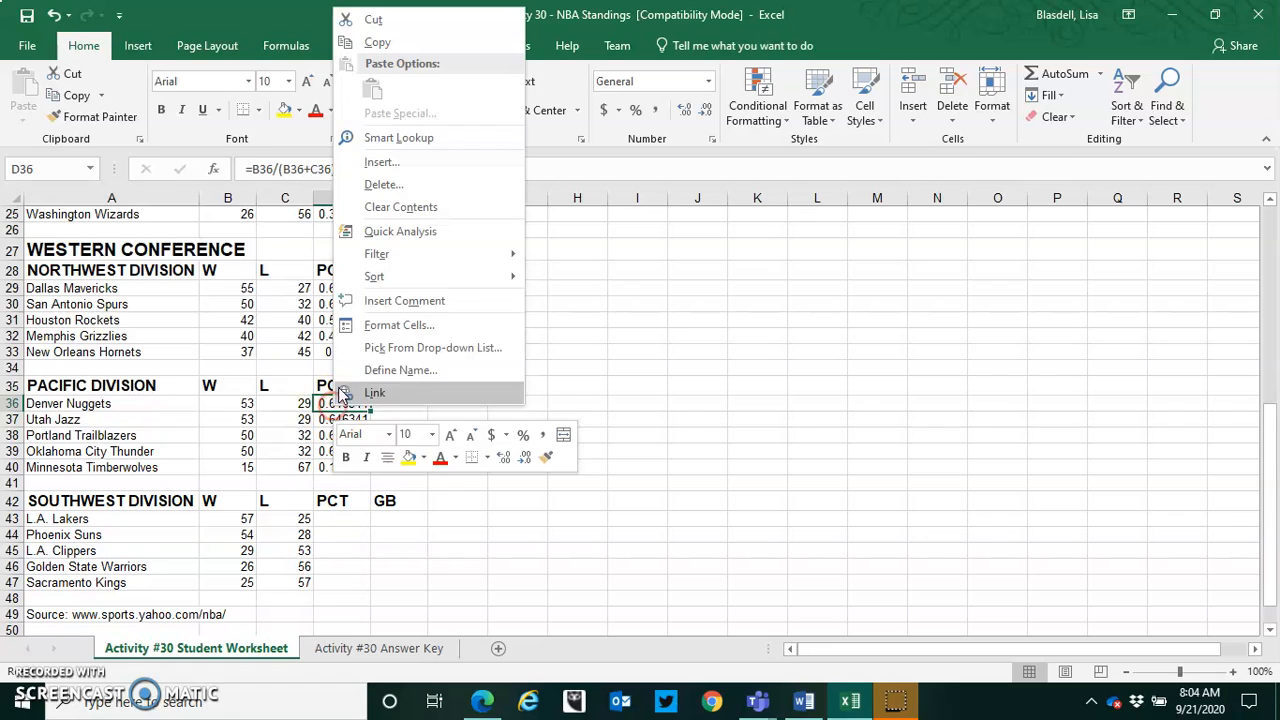
{"action": "left_click", "coordinate": [378, 42]}
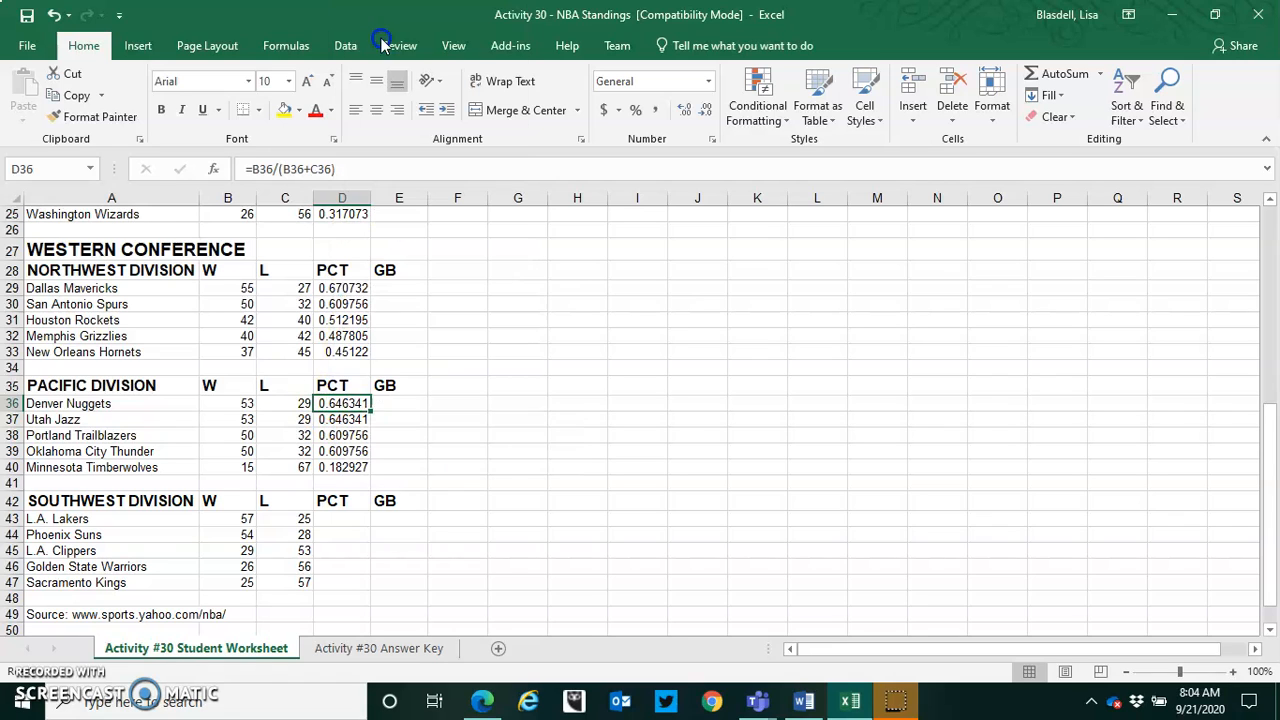
{"action": "left_click", "coordinate": [336, 516]}
{"action": "right_click", "coordinate": [337, 516]}
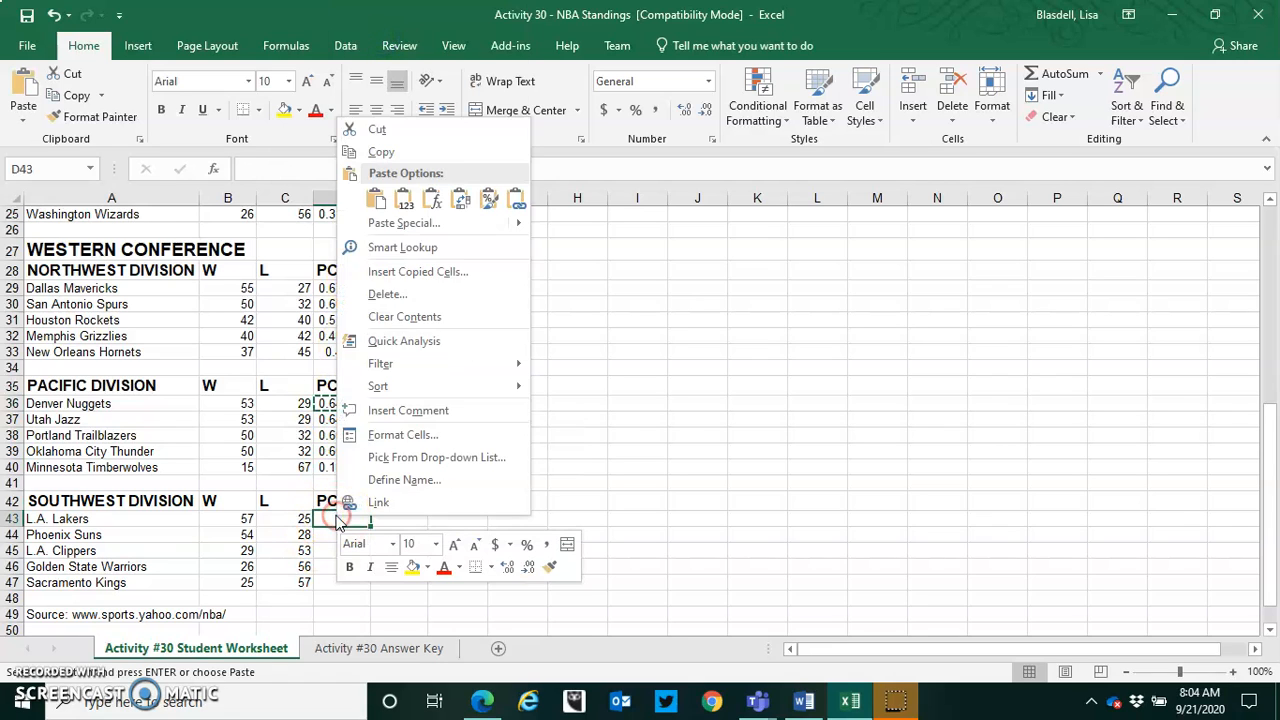
{"action": "left_click", "coordinate": [376, 202]}
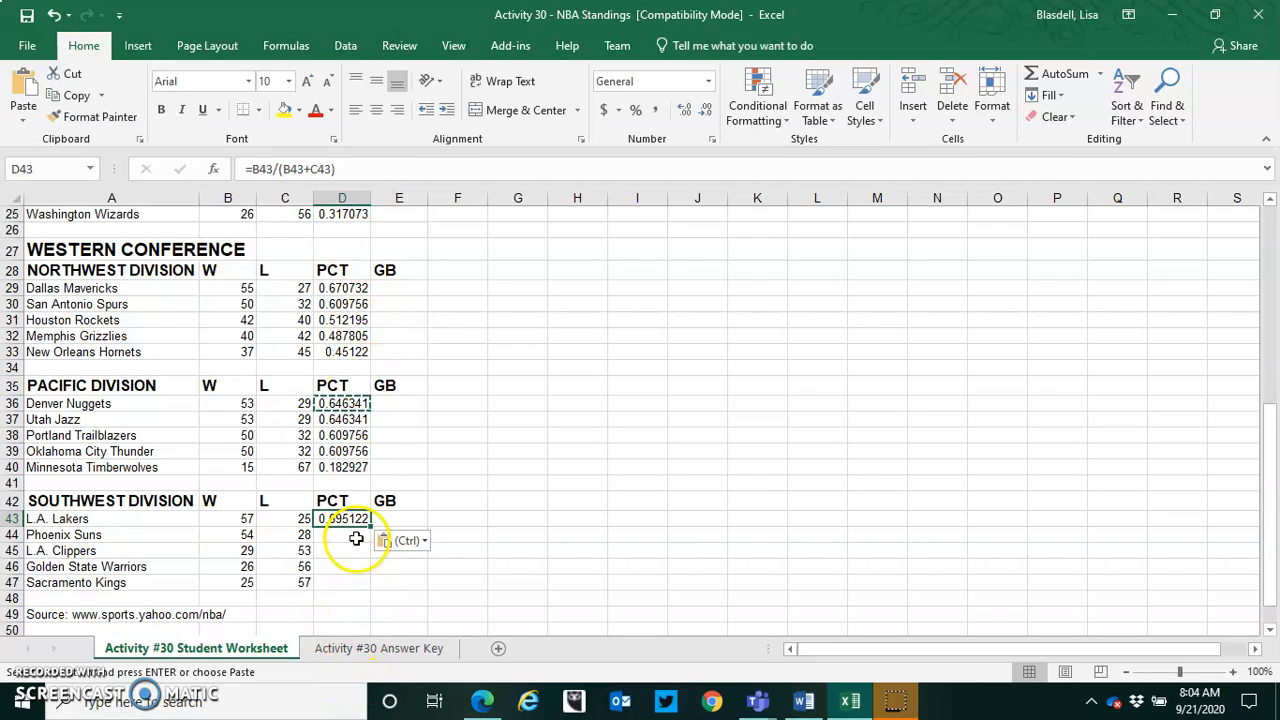
{"action": "left_click_drag", "start_coordinate": [369, 526], "coordinate": [363, 595]}
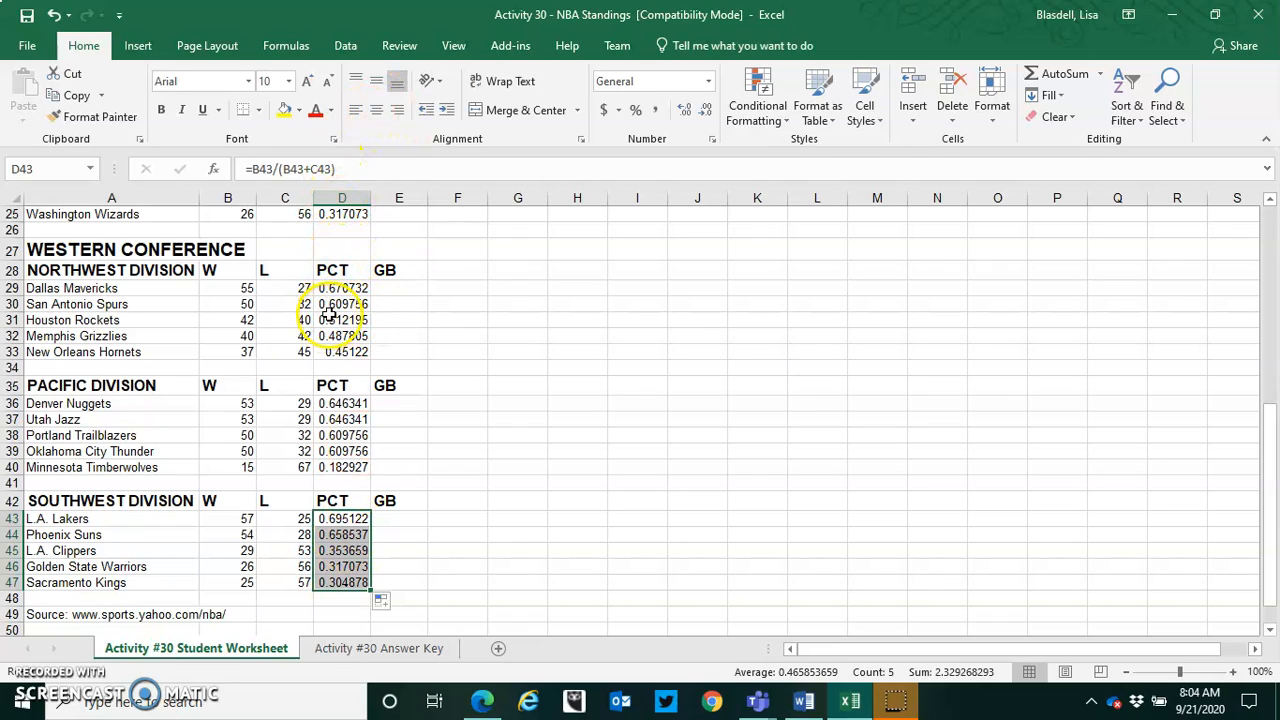
Format all of column D as Number with 3 decimal places.
{"action": "left_click", "coordinate": [342, 197]}
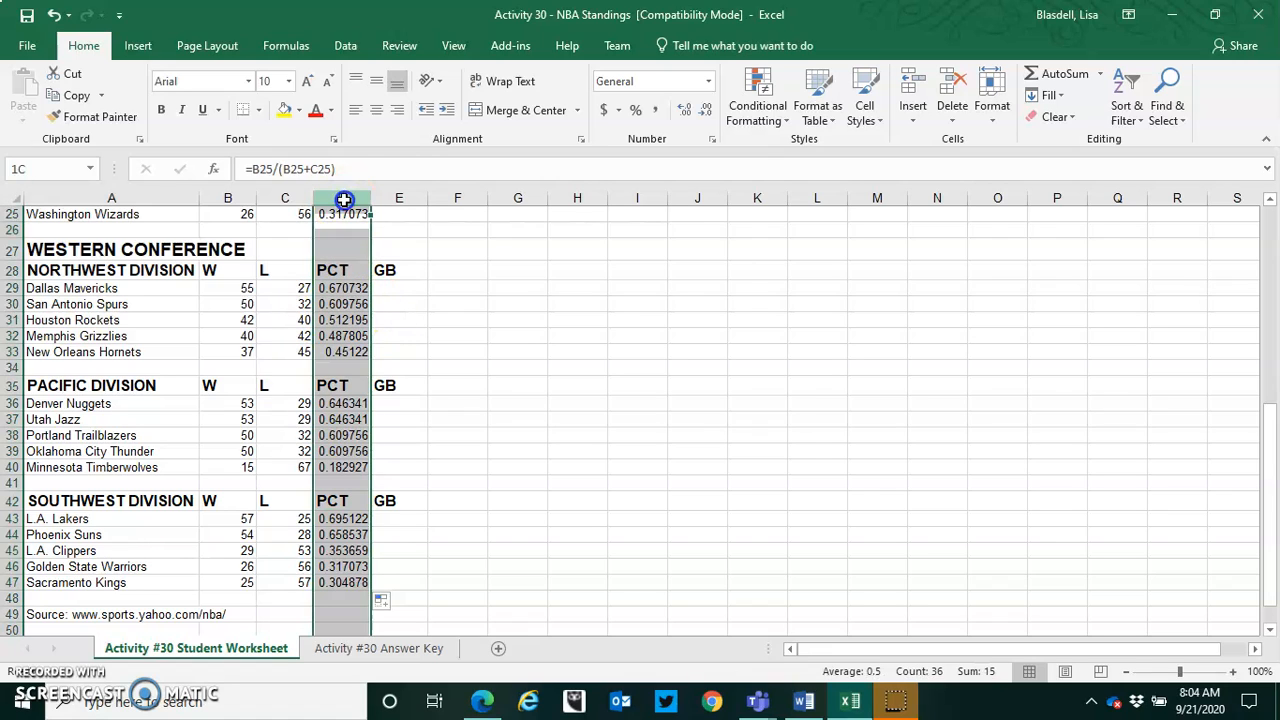
{"action": "right_click", "coordinate": [343, 197]}
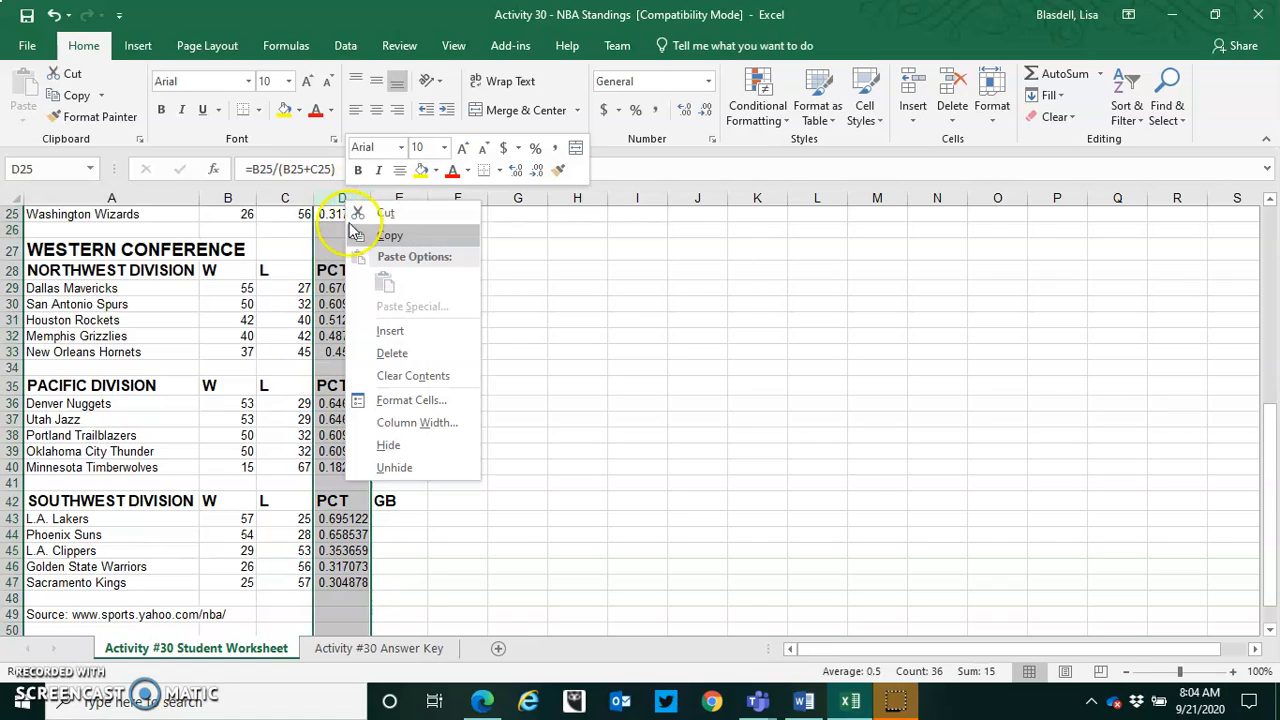
{"action": "left_click", "coordinate": [406, 401]}
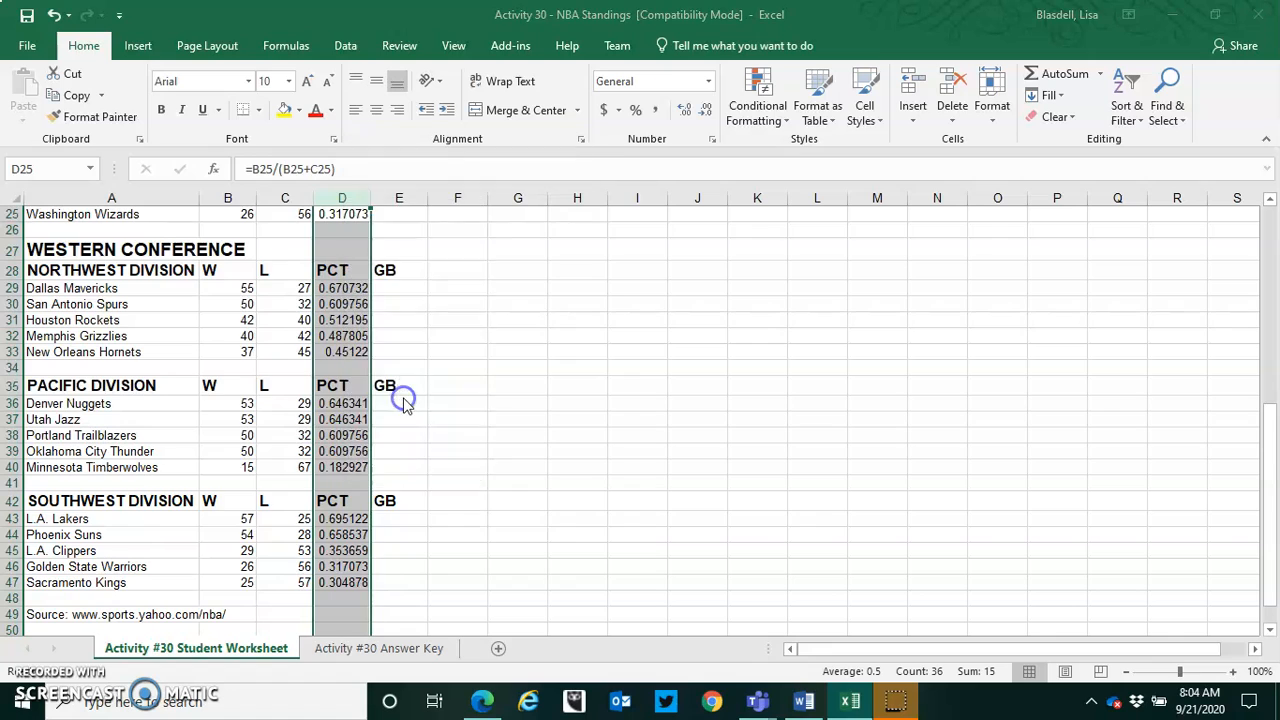
{"action": "left_click", "coordinate": [205, 267]}
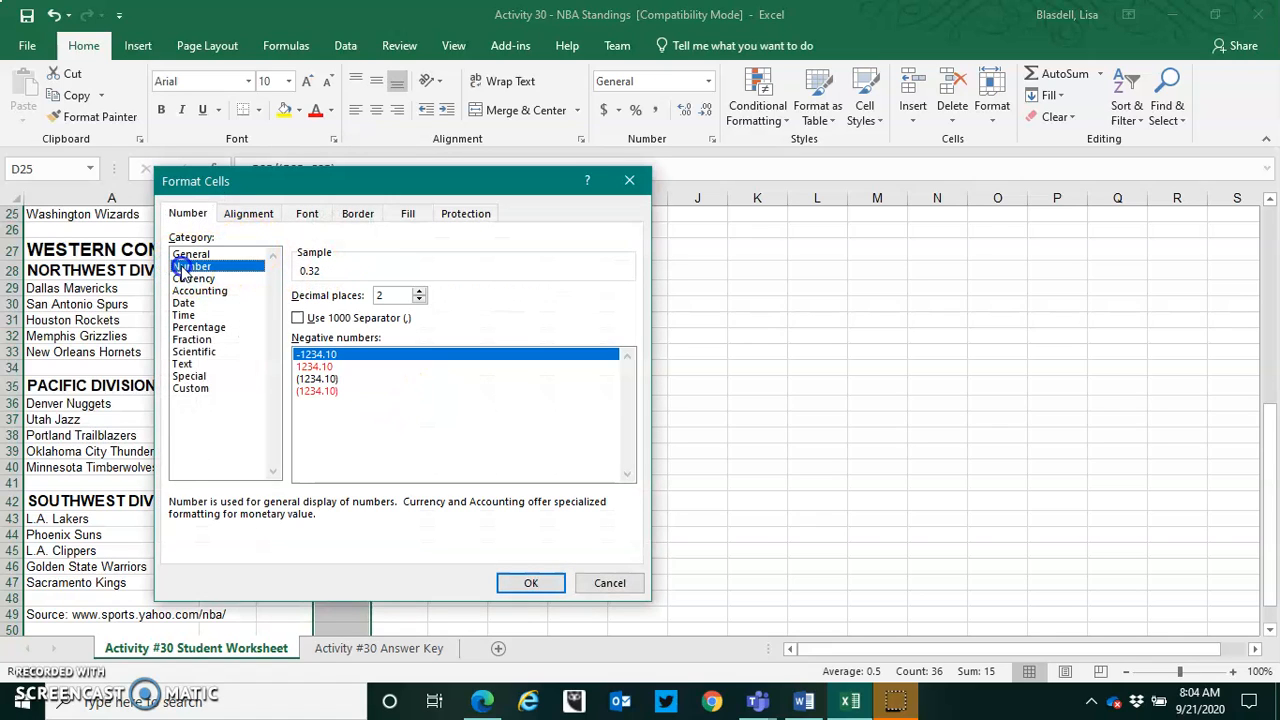
{"action": "left_click", "coordinate": [420, 290]}
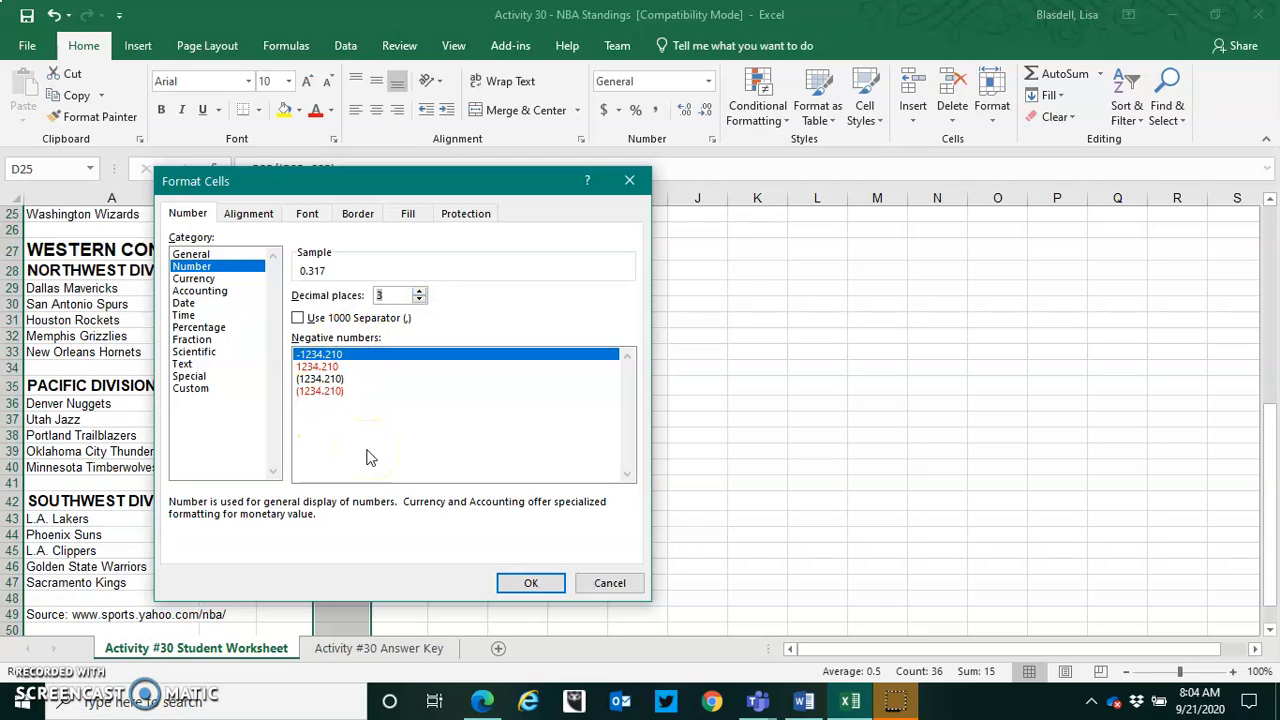
{"action": "left_click", "coordinate": [531, 583]}
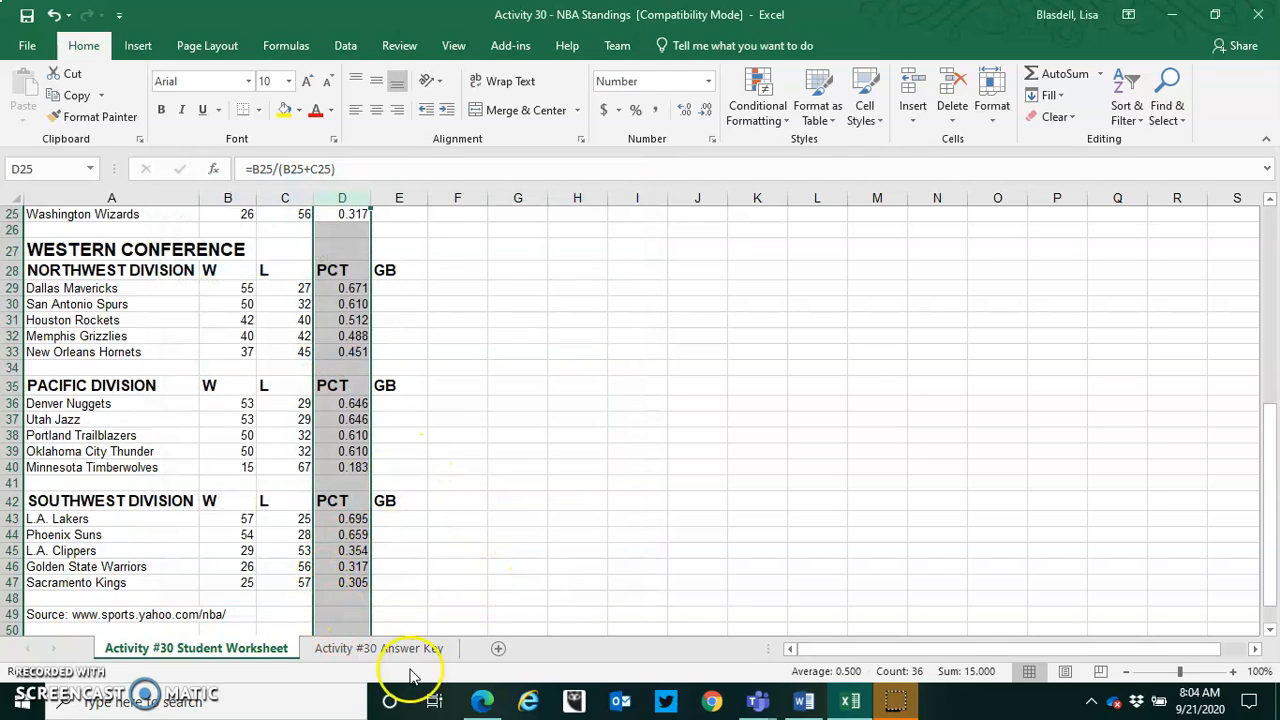
Center the contents of columns B through E horizontally.
{"action": "mouse_move", "coordinate": [490, 690]}
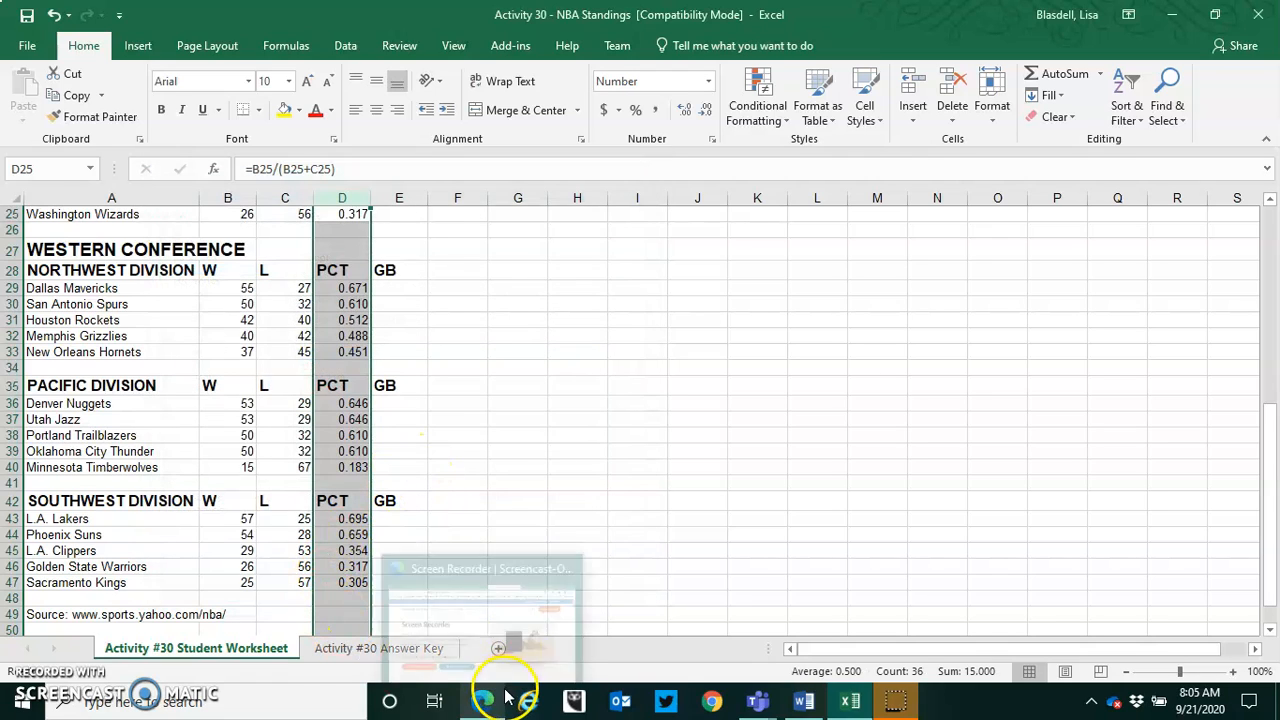
{"action": "mouse_move", "coordinate": [458, 675]}
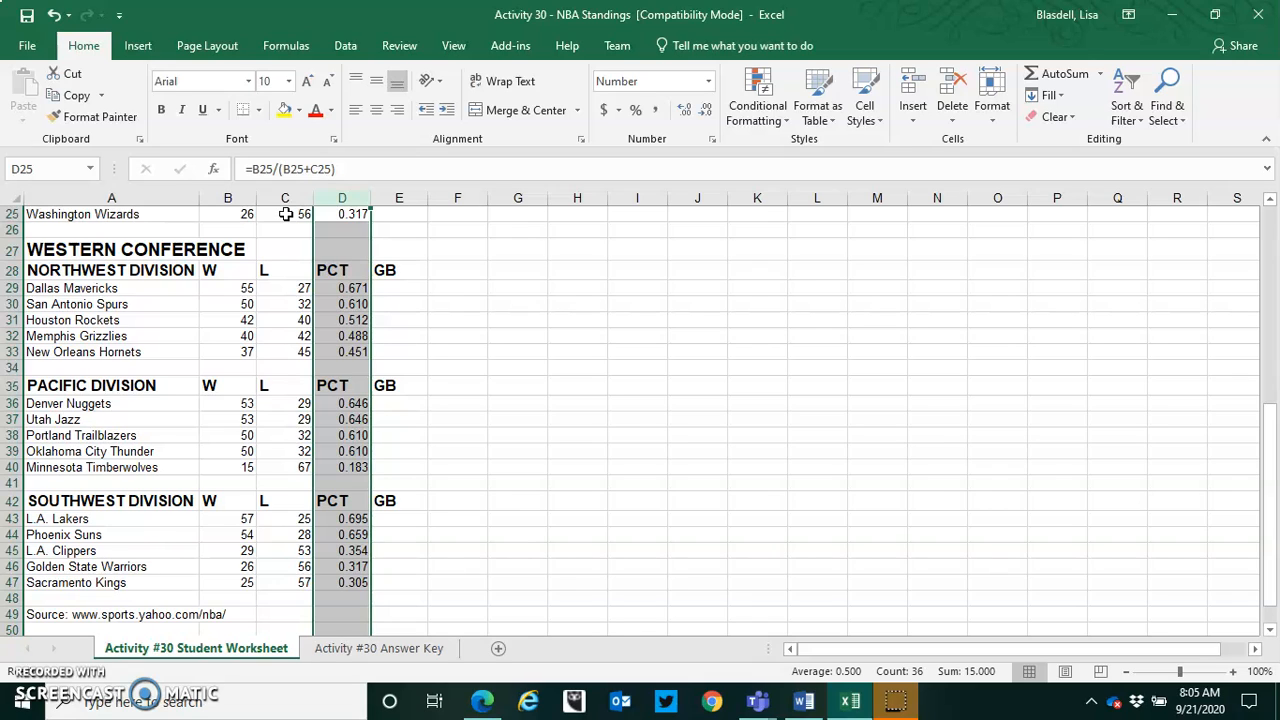
{"action": "left_click_drag", "start_coordinate": [214, 196], "coordinate": [385, 208]}
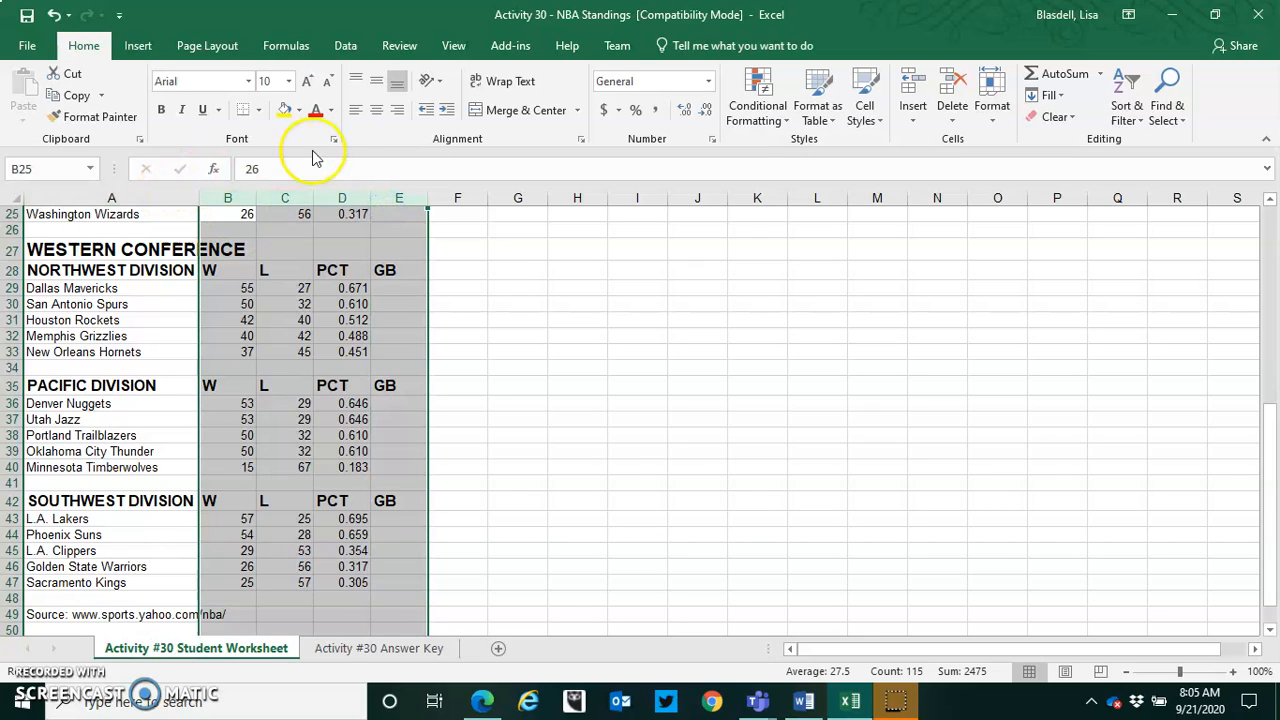
{"action": "left_click", "coordinate": [378, 112]}
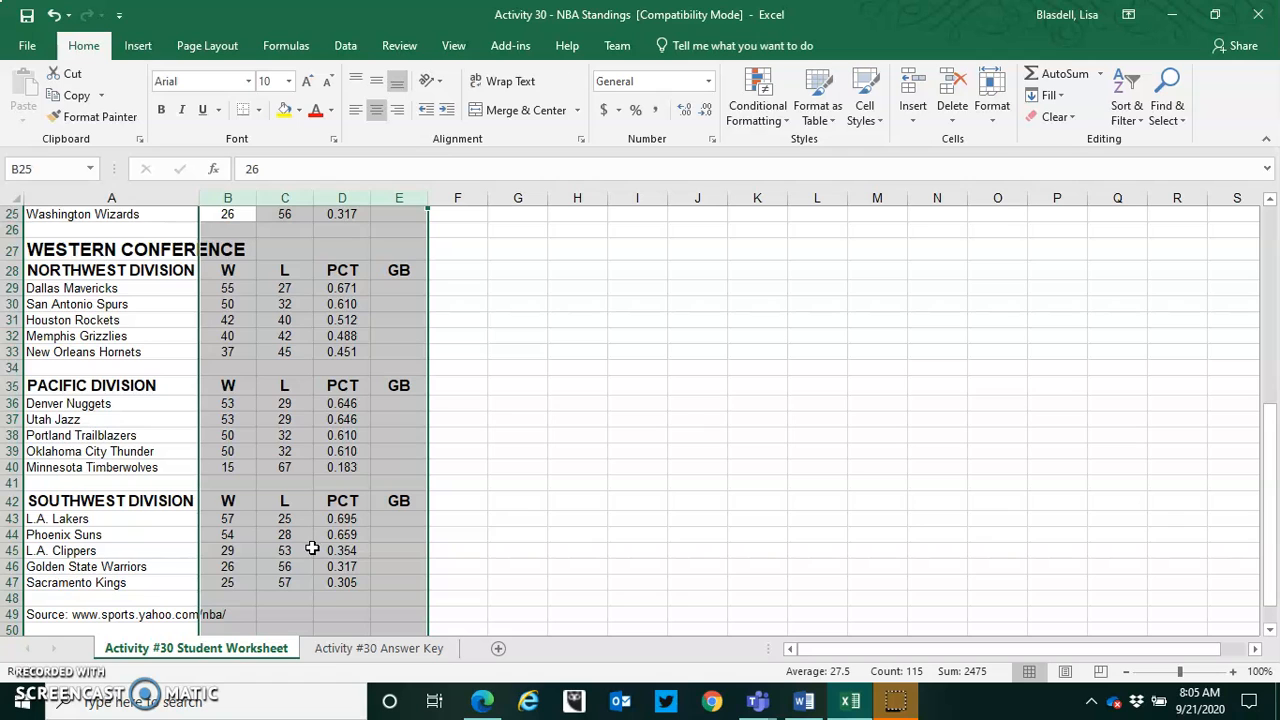
Select cell E7, the Boston Celtics GB cell in the Atlantic Division.
{"action": "left_click_drag", "start_coordinate": [1268, 426], "coordinate": [1272, 215]}
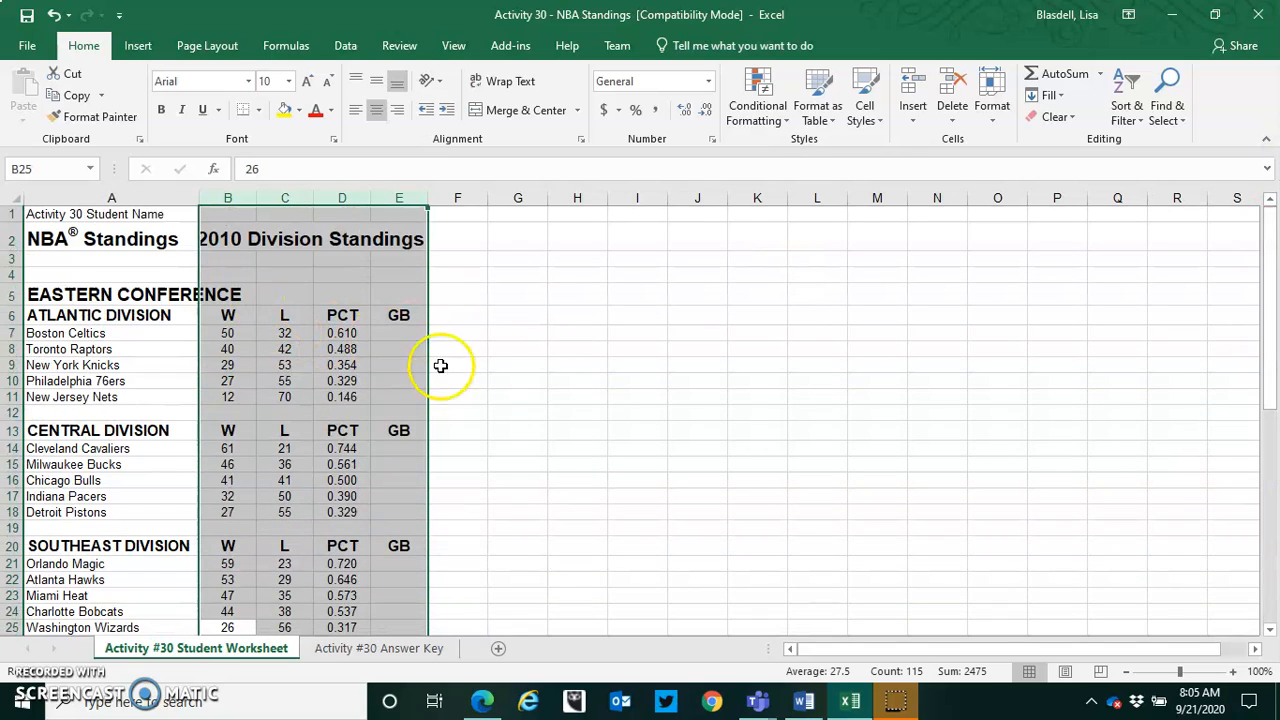
{"action": "left_click", "coordinate": [412, 333]}
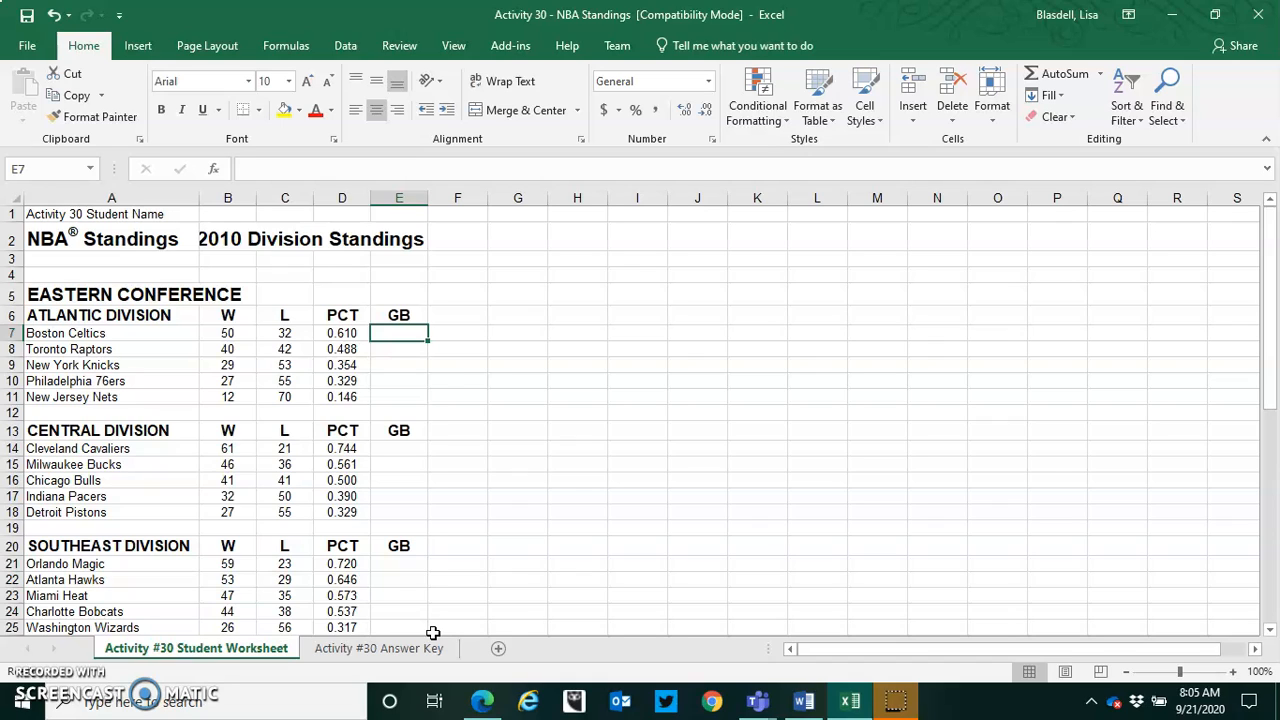
{"action": "left_click_drag", "start_coordinate": [1268, 320], "coordinate": [1268, 198]}
{"action": "left_click", "coordinate": [14, 48]}
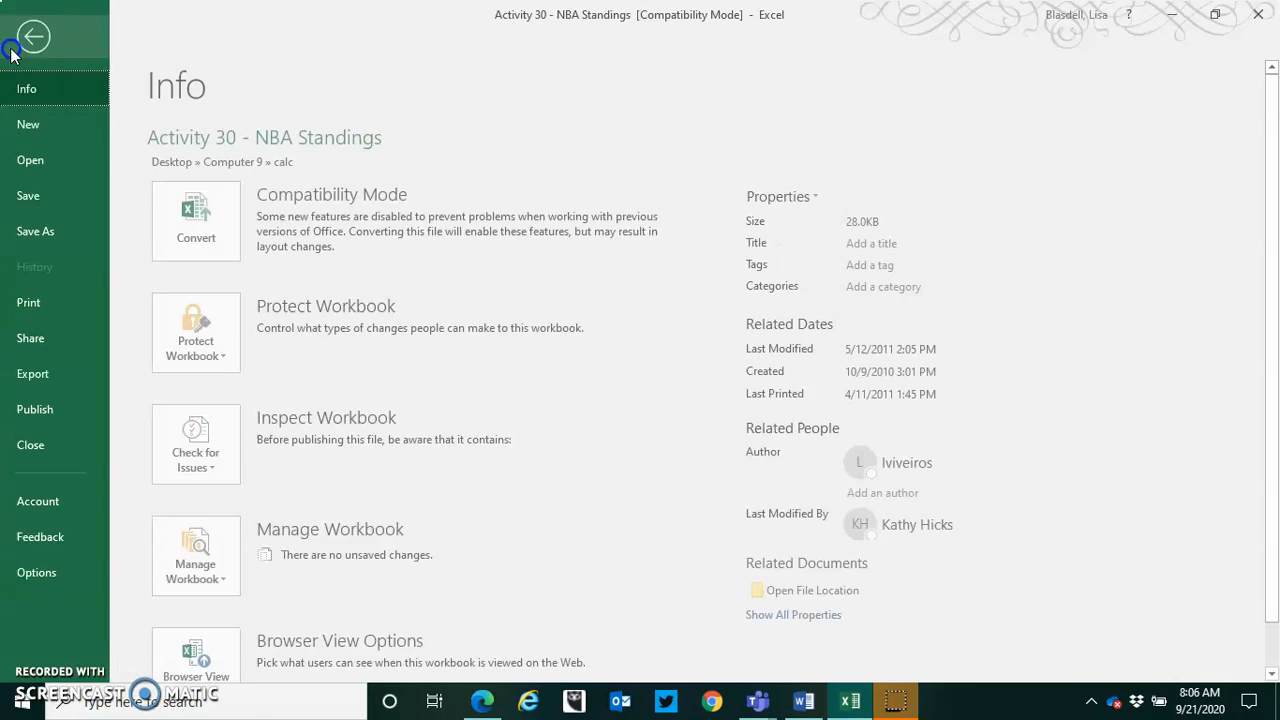
{"action": "left_click", "coordinate": [18, 232]}
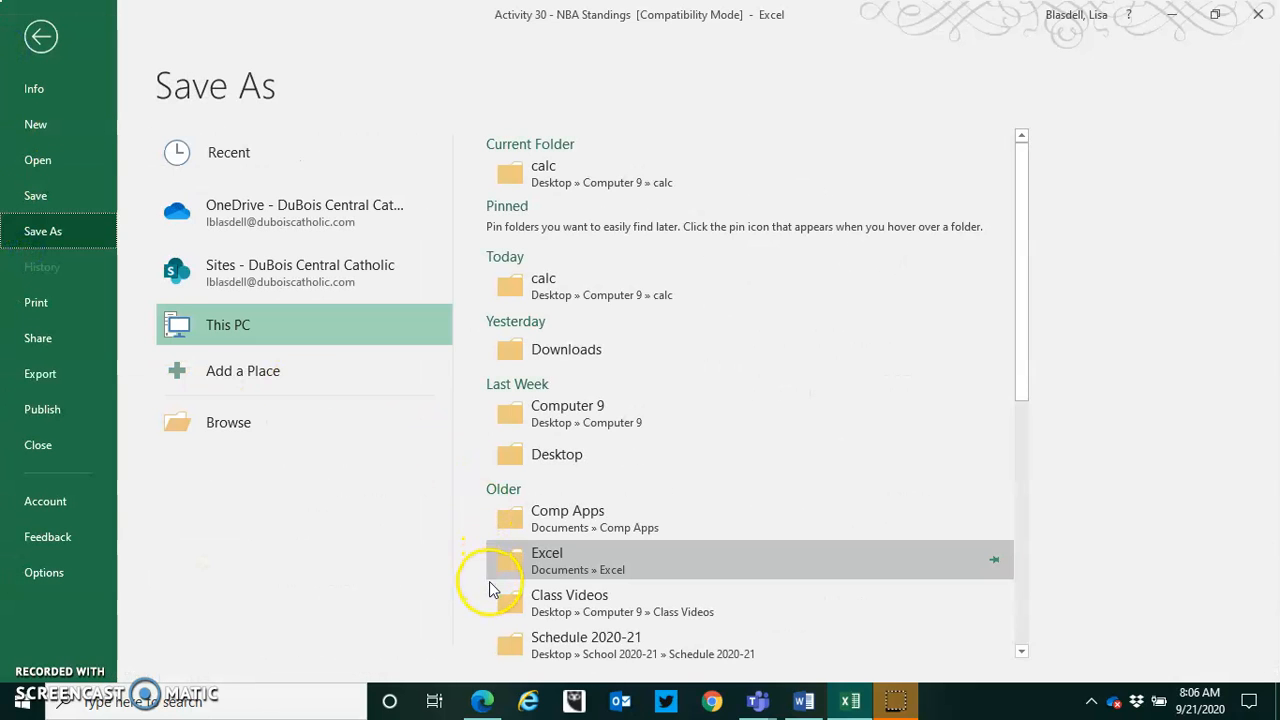
{"action": "left_click", "coordinate": [563, 285]}
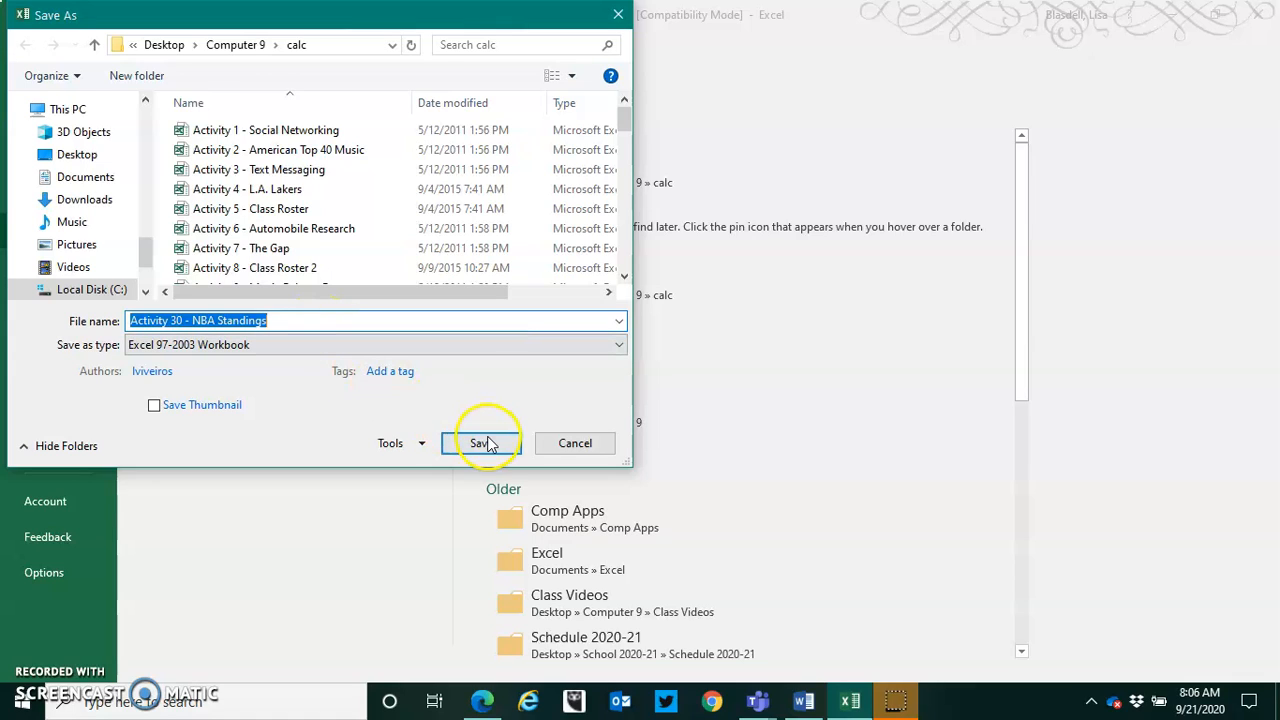
{"action": "left_click", "coordinate": [575, 443]}
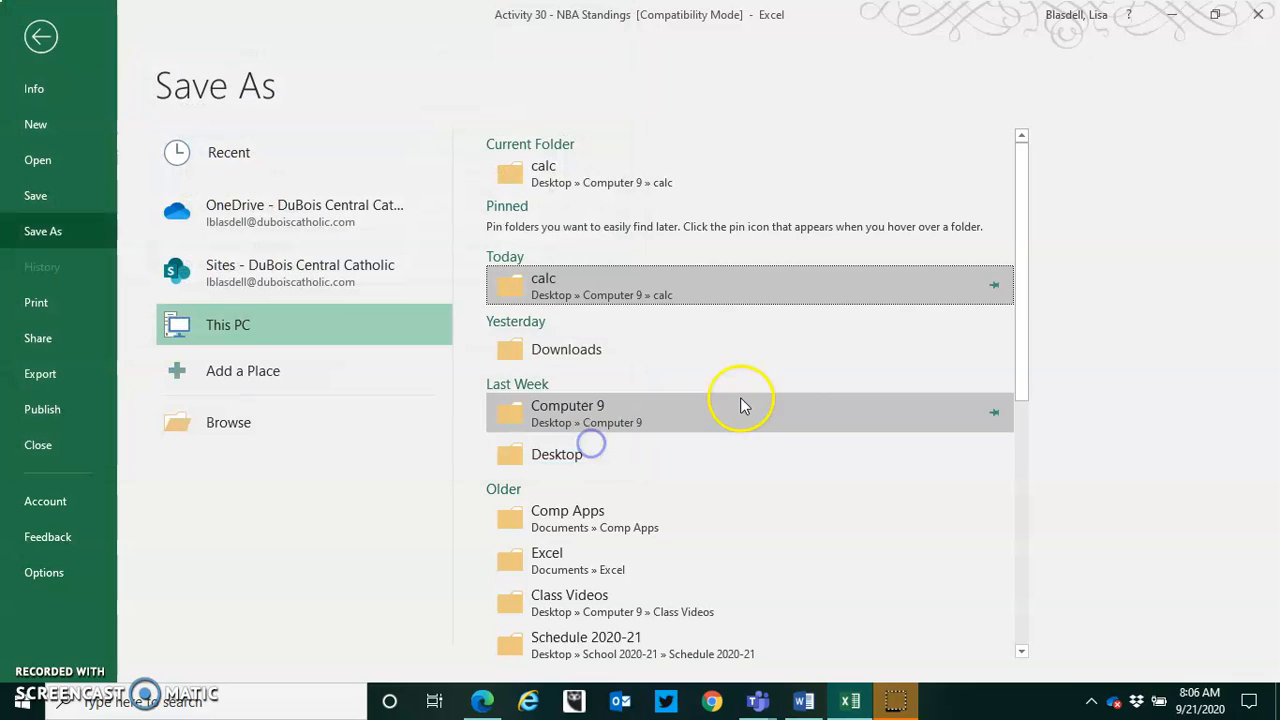
Close the NBA Standings workbook.
{"action": "left_click", "coordinate": [1258, 14]}
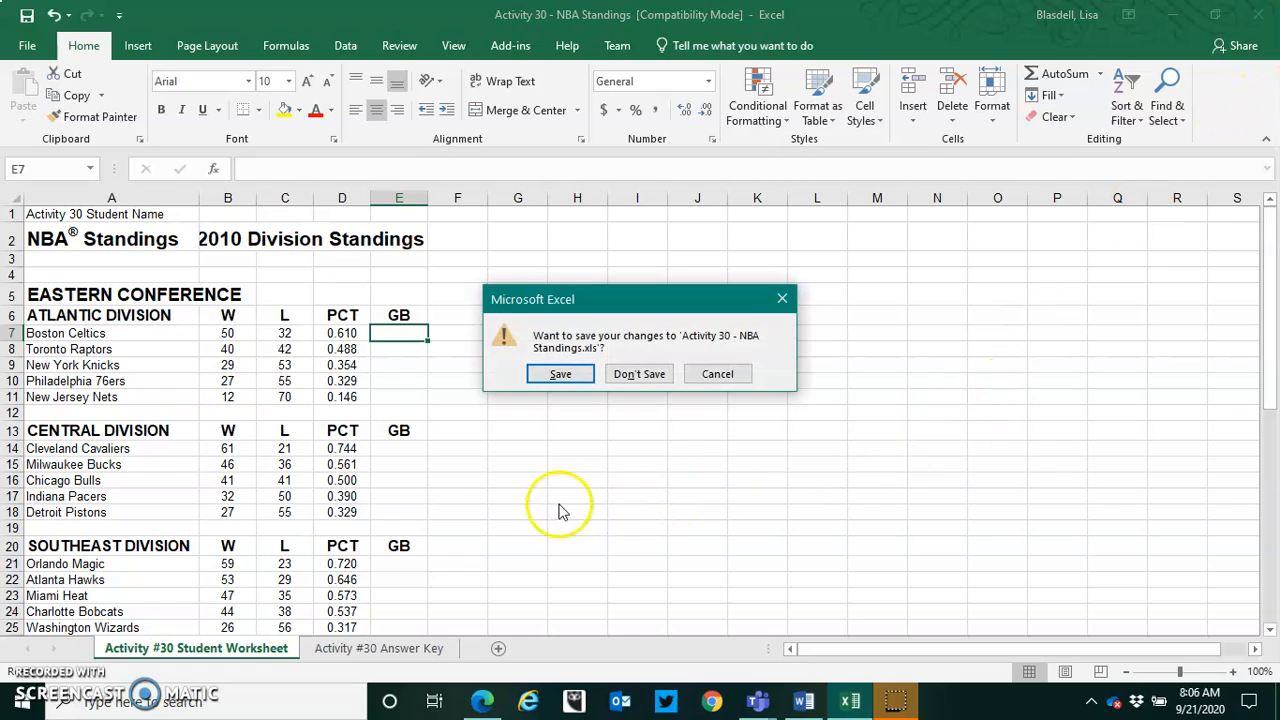